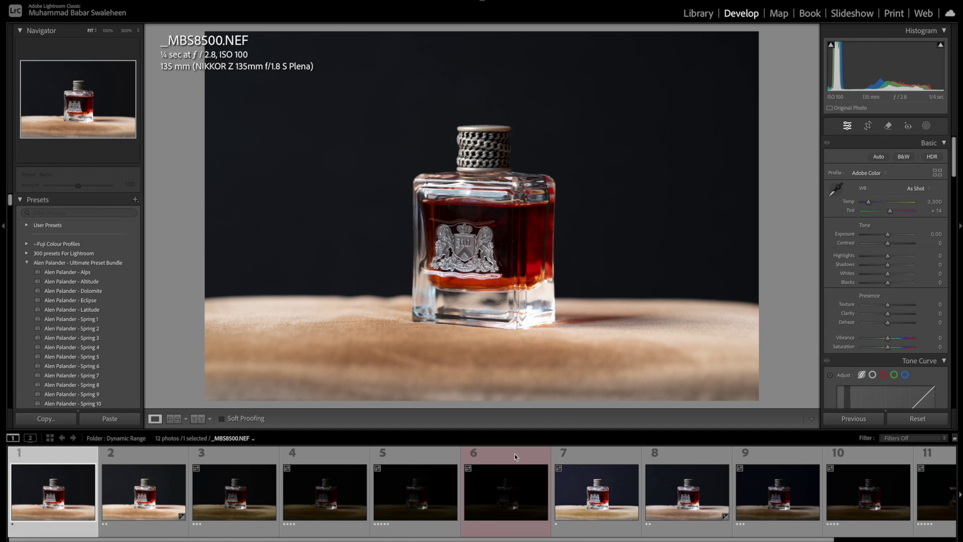
# - Select the Z6 III shot _MBS8500.NEF together with the Zf shot _DSC5791.NEF
pyautogui.click(582, 495)
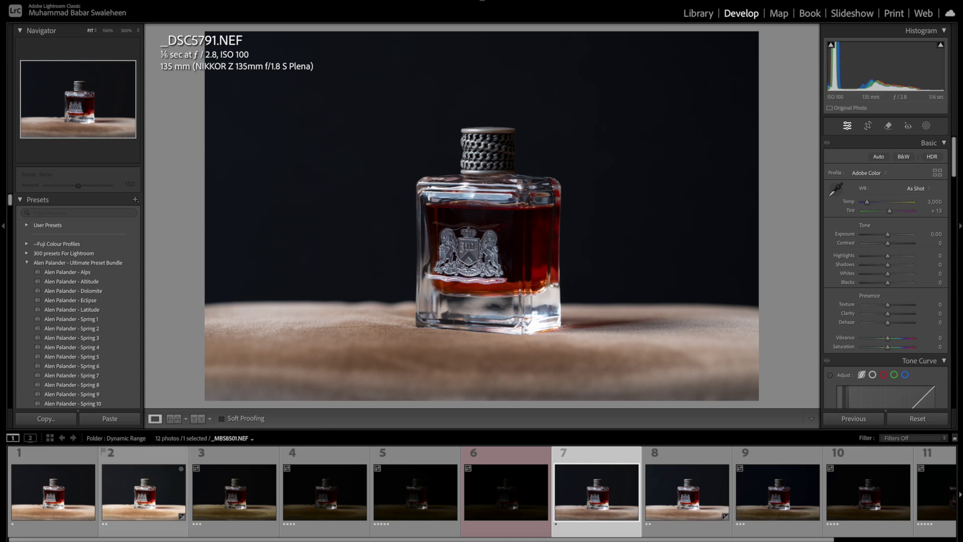
pyautogui.click(32, 513)
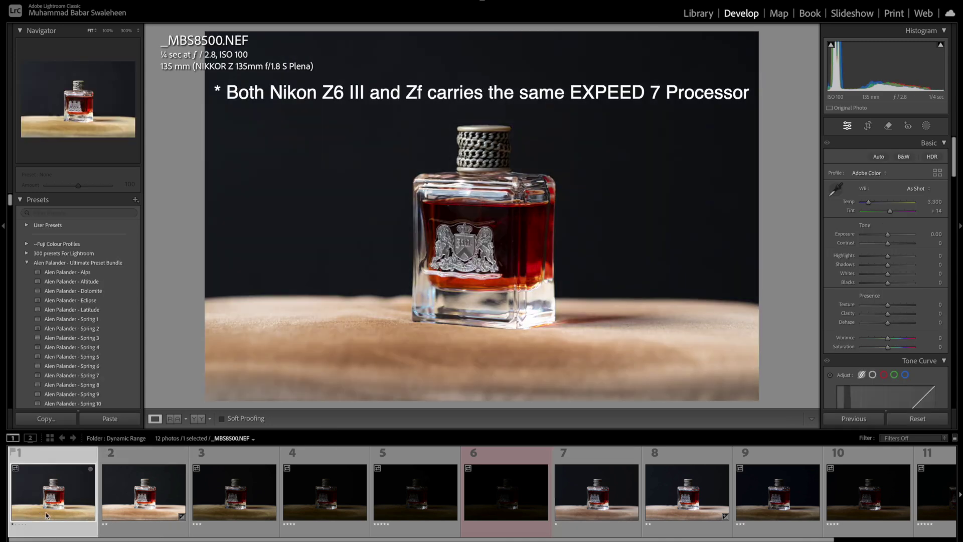
pyautogui.keyDown('ctrl'); pyautogui.click(602, 506); pyautogui.keyUp('ctrl')
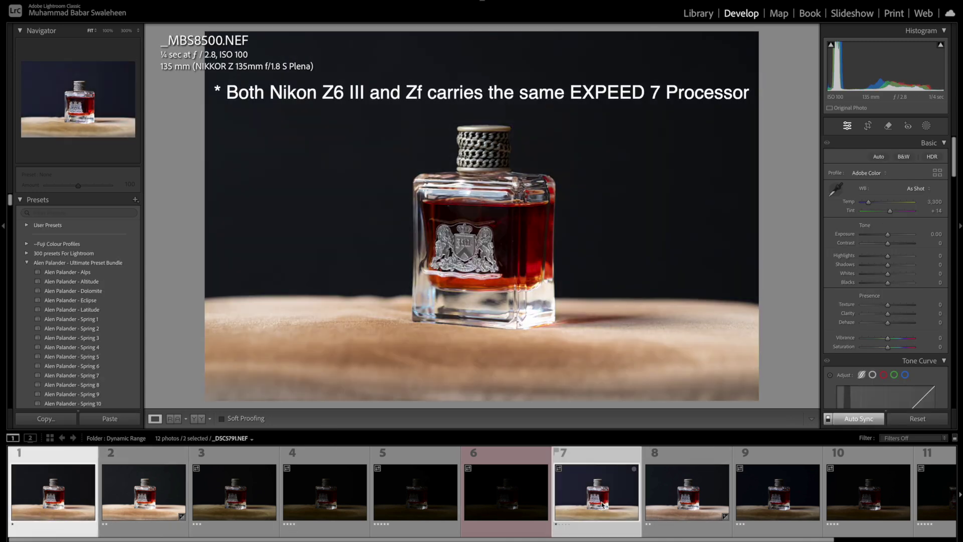
# - Show _MBS8500 and _DSC5791 side by side and check each shot's metadata
pyautogui.press('c')
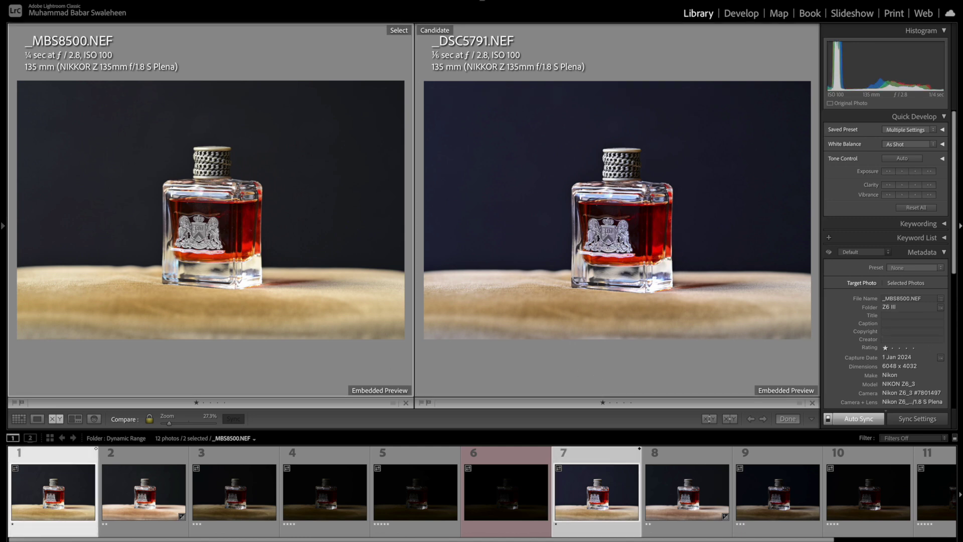
pyautogui.scroll(-3, 914, 348)
pyautogui.scroll(-1, 914, 348)
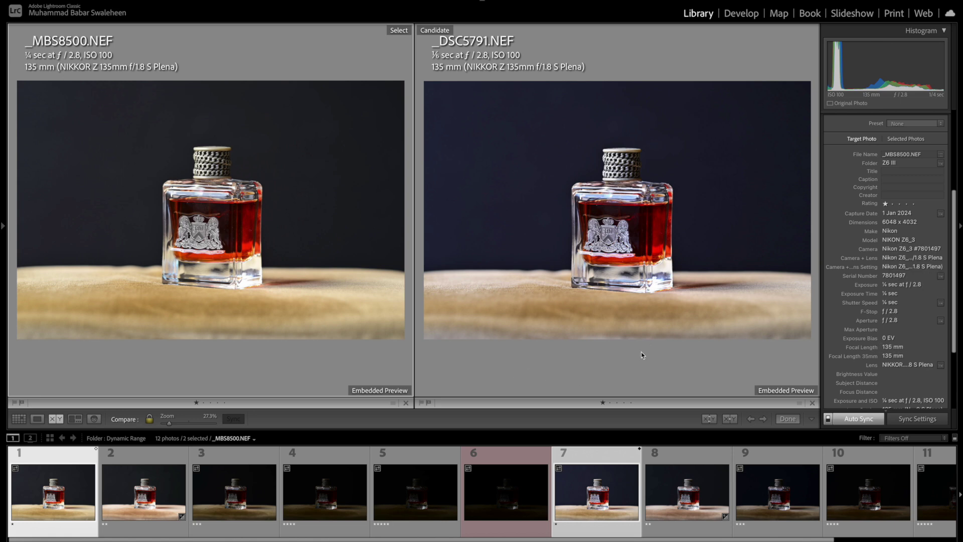
pyautogui.click(743, 299)
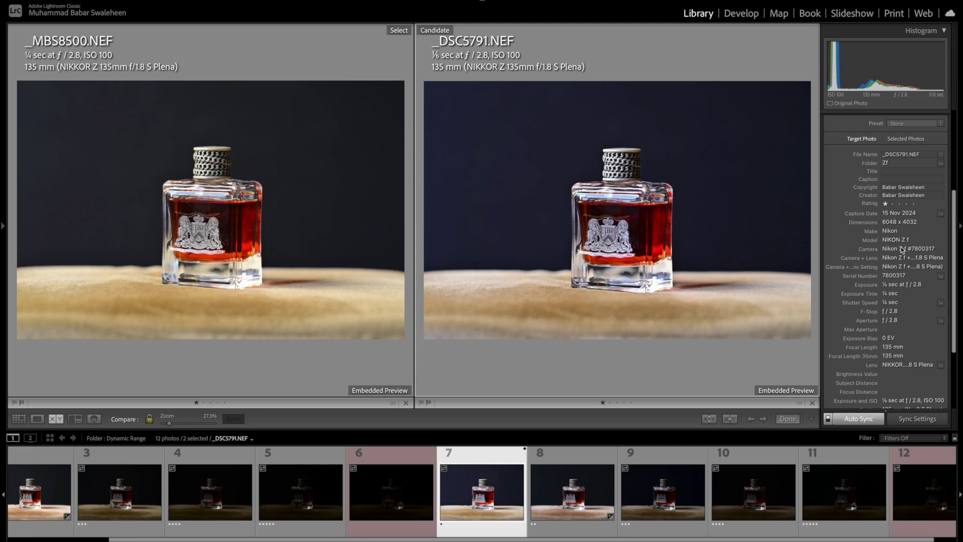
pyautogui.click(322, 359)
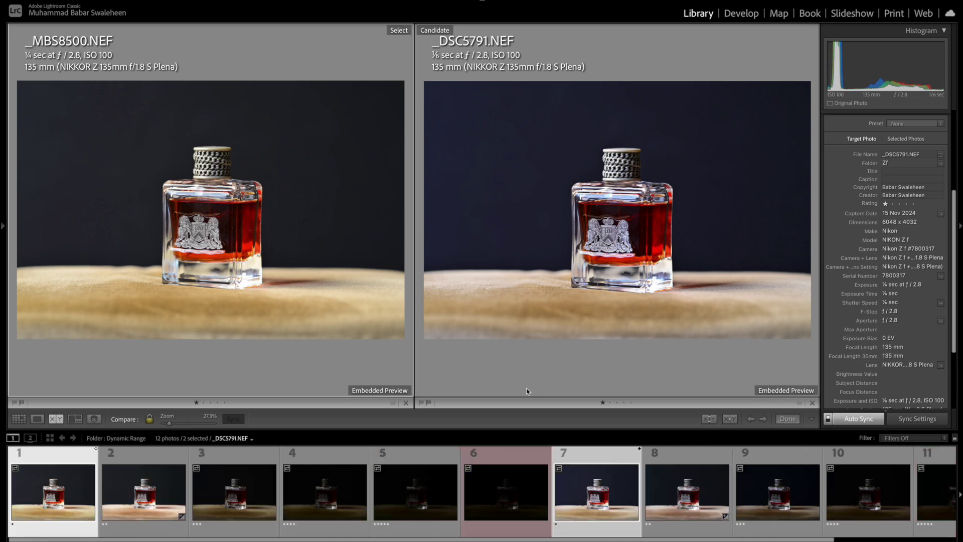
pyautogui.click(598, 200)
# - Zoom both shots to 100% and pan across the crest label and bottle cap
pyautogui.moveTo(596, 170); pyautogui.dragTo(662, 242)
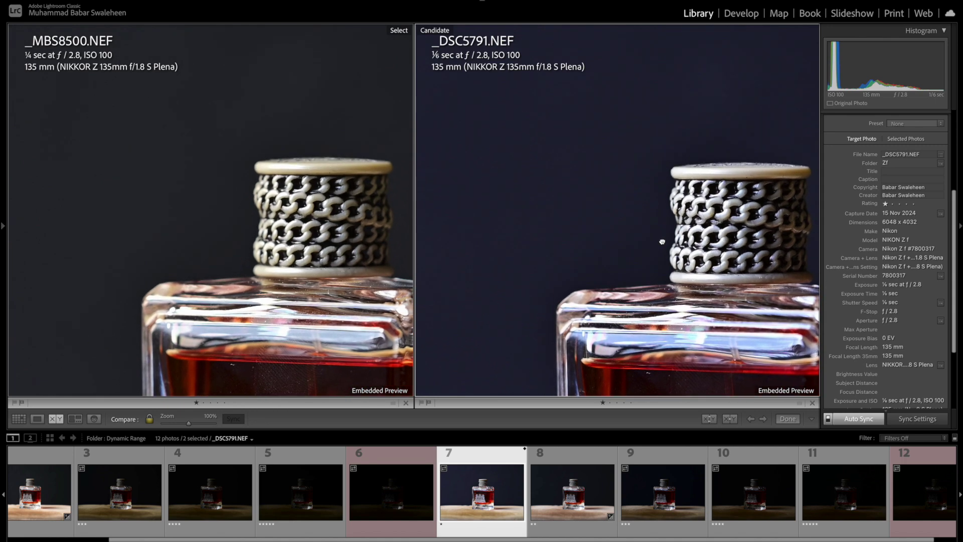
pyautogui.moveTo(561, 146); pyautogui.dragTo(601, 270)
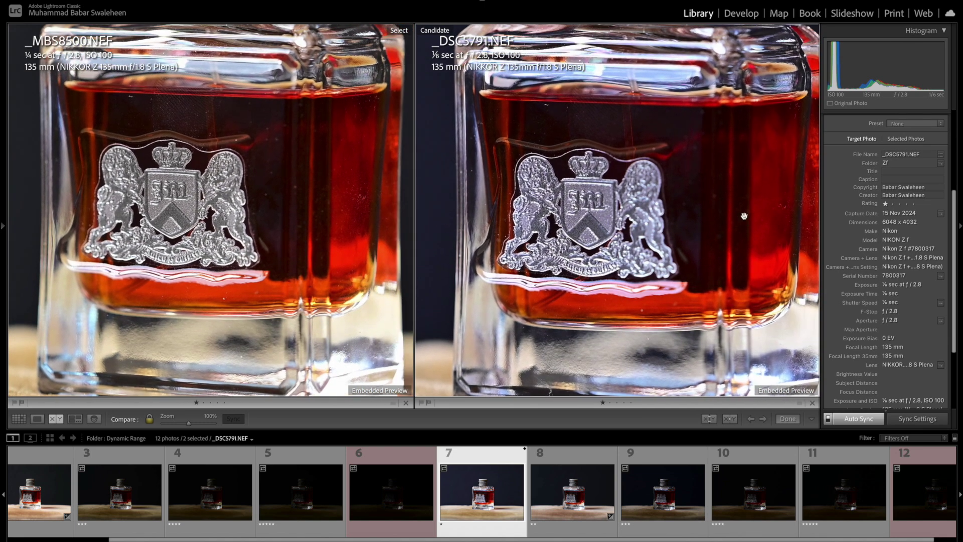
pyautogui.moveTo(742, 220); pyautogui.dragTo(699, 224)
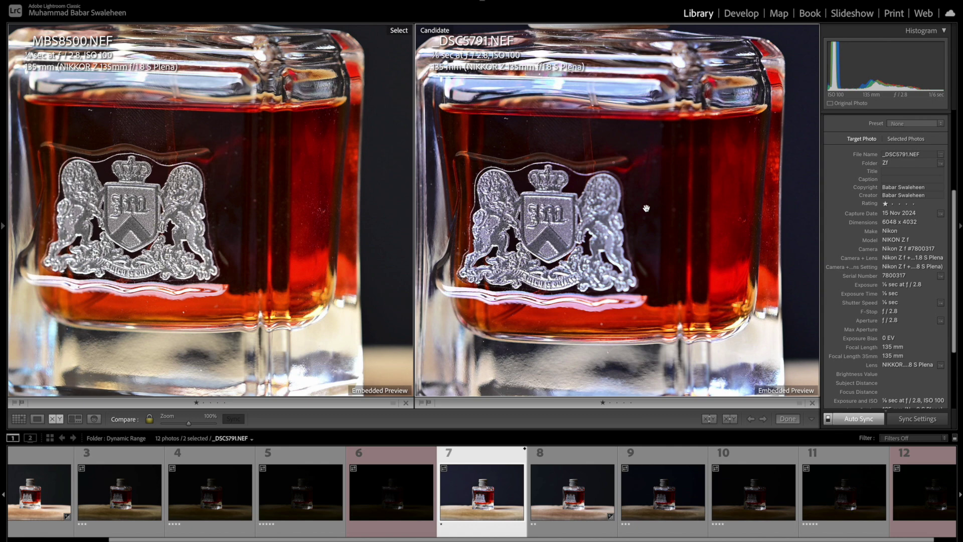
pyautogui.moveTo(646, 209); pyautogui.dragTo(703, 296)
pyautogui.moveTo(687, 202); pyautogui.dragTo(678, 256)
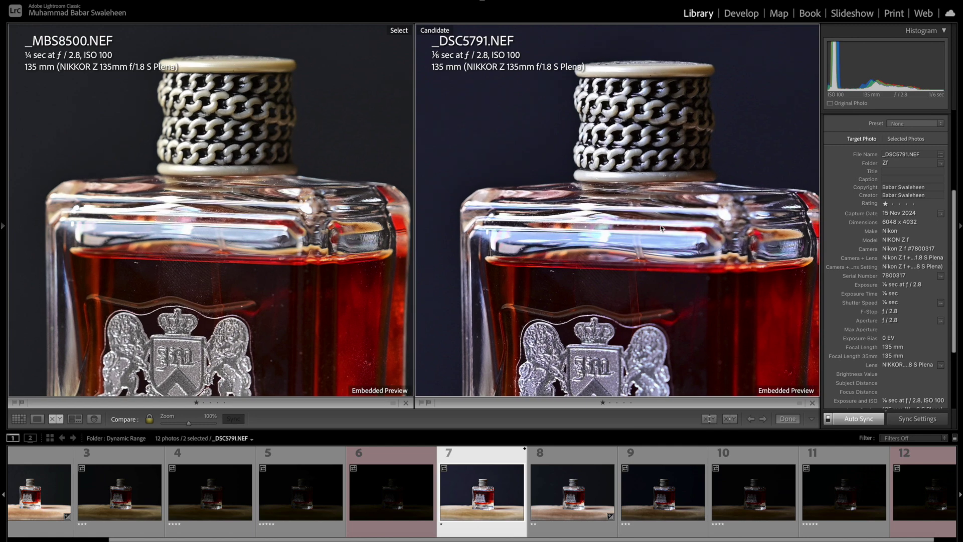
pyautogui.moveTo(652, 206); pyautogui.dragTo(648, 252)
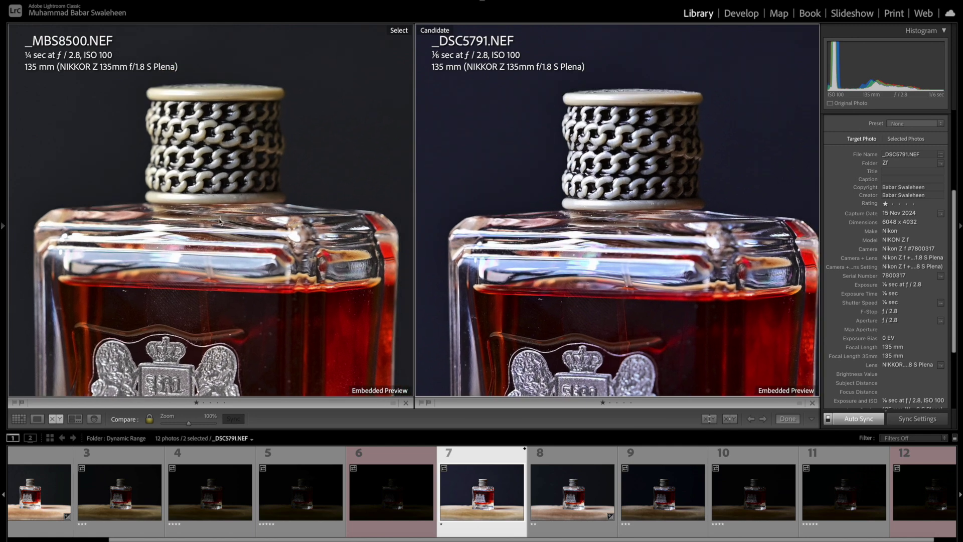
# - Zoom out, re-zoom to 100% on the crest, pan to the cap, then fit again
pyautogui.click(269, 193)
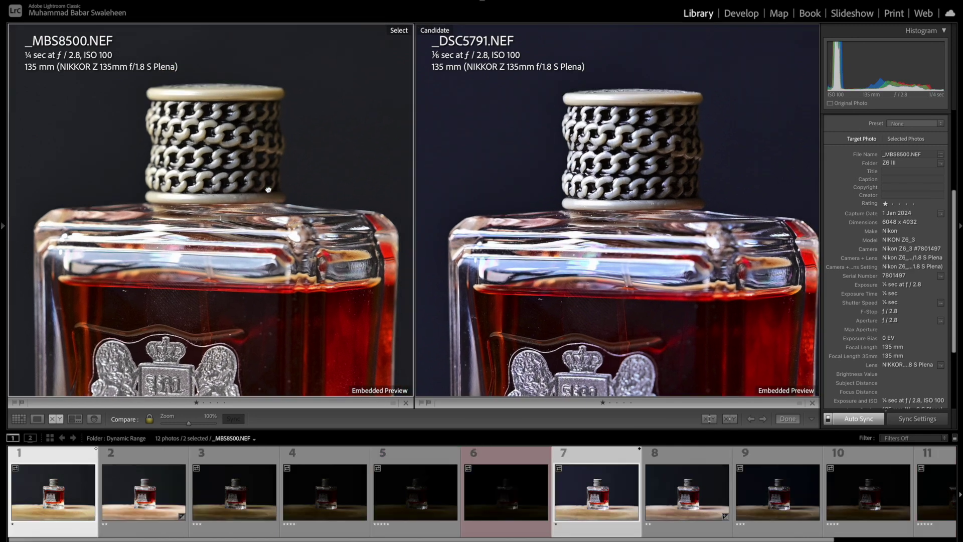
pyautogui.click(268, 190)
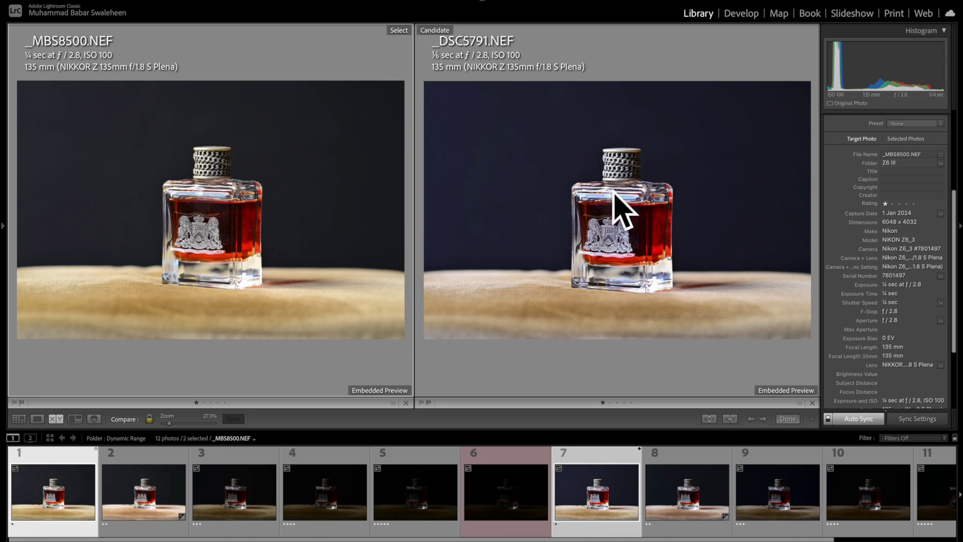
pyautogui.click(213, 202)
pyautogui.moveTo(213, 206); pyautogui.dragTo(273, 231)
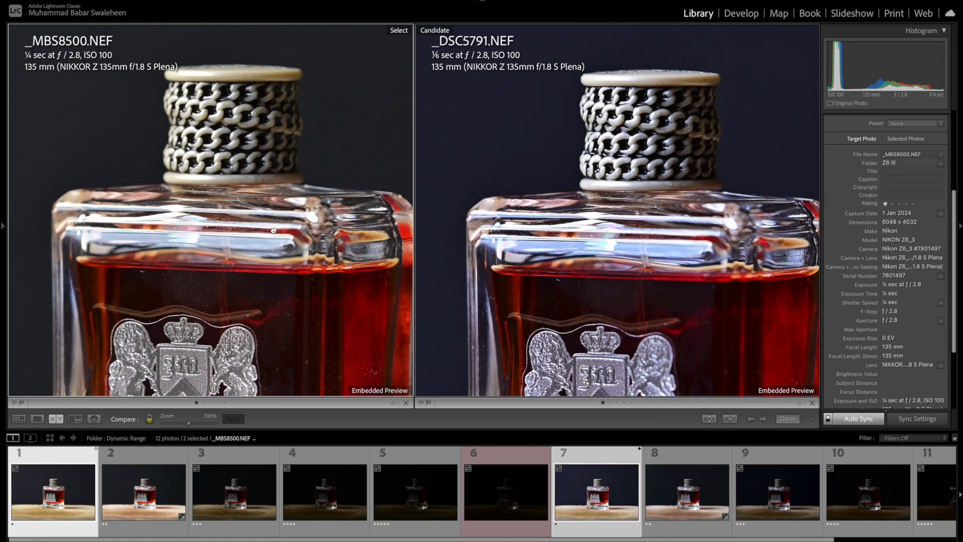
pyautogui.click(284, 260)
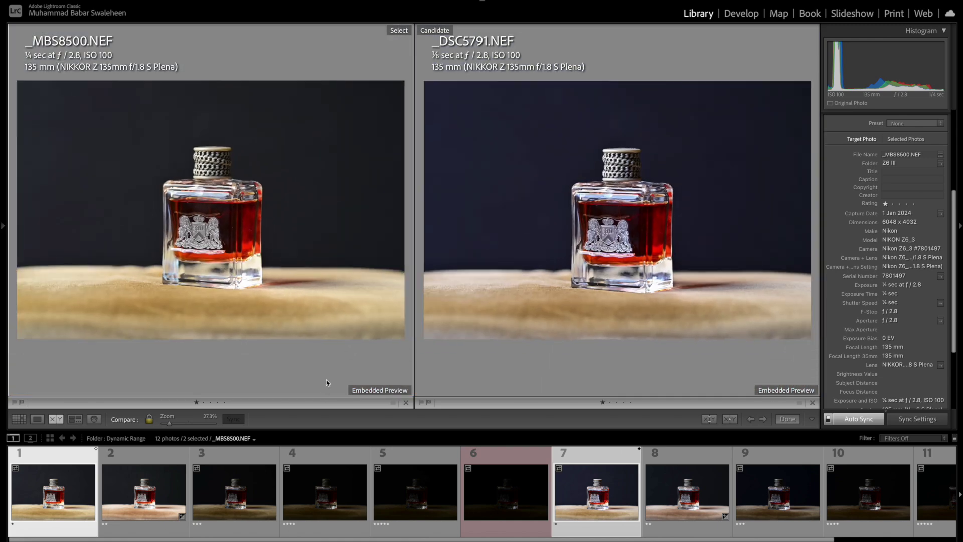
# - Browse the -1 EV Z6 III and Zf shots, then edit _MBS8501.NEF in Develop
pyautogui.press('e')
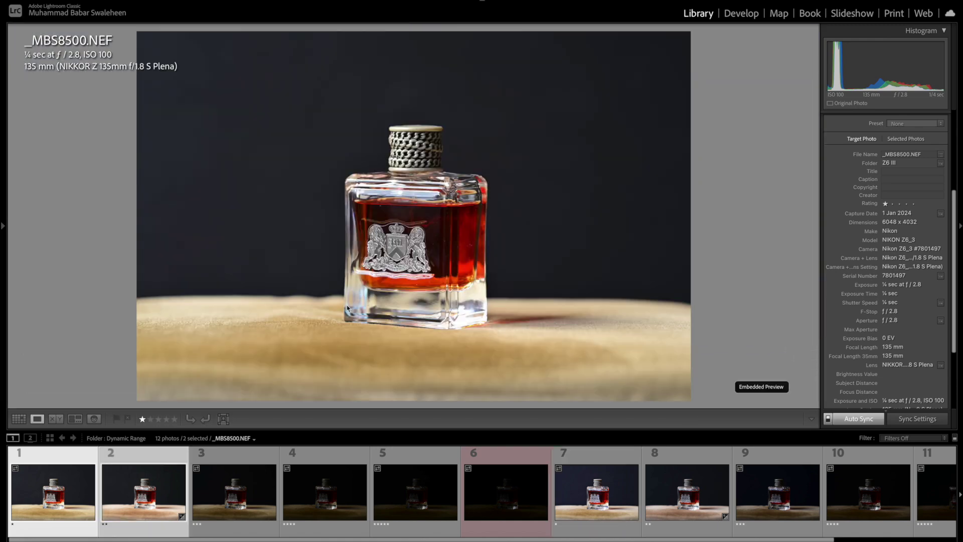
pyautogui.click(208, 483)
pyautogui.click(143, 489)
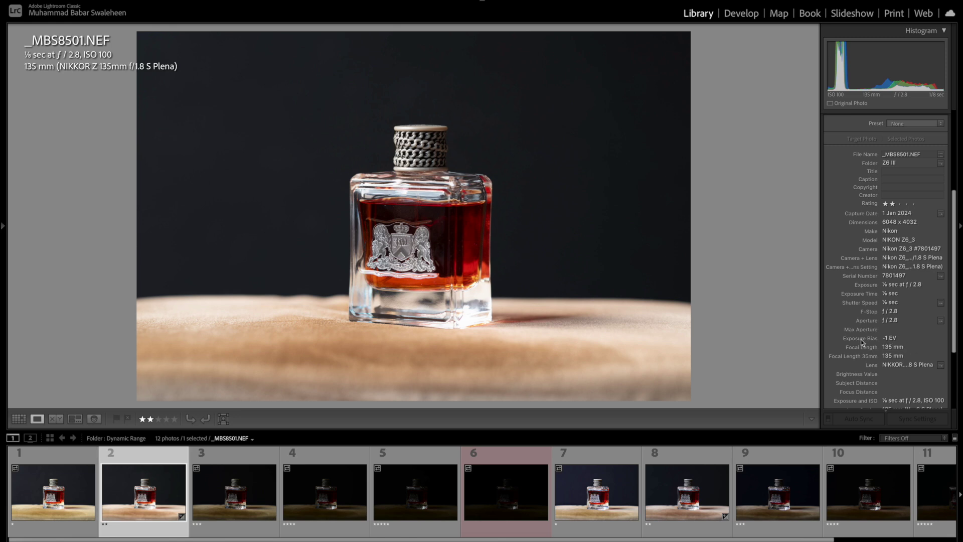
pyautogui.click(668, 500)
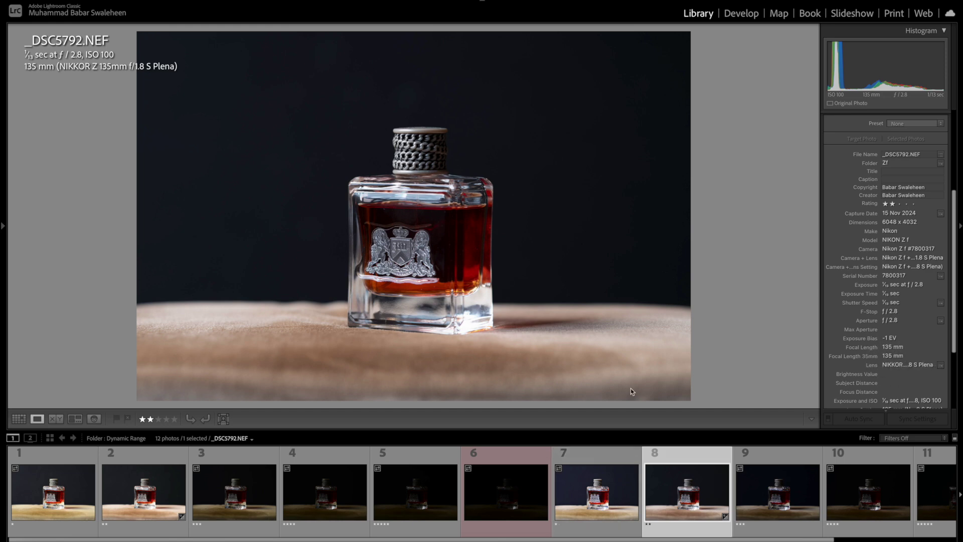
pyautogui.click(128, 513)
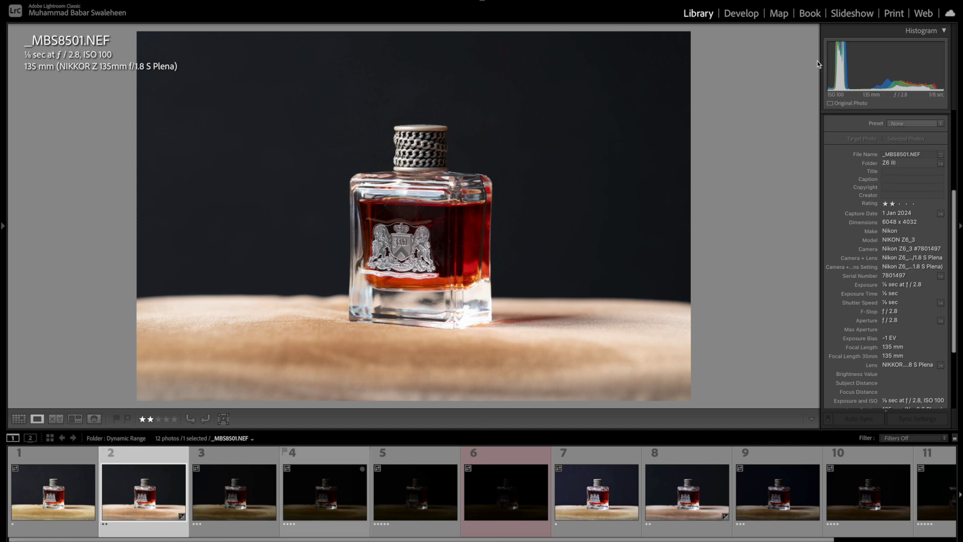
pyautogui.click(742, 14)
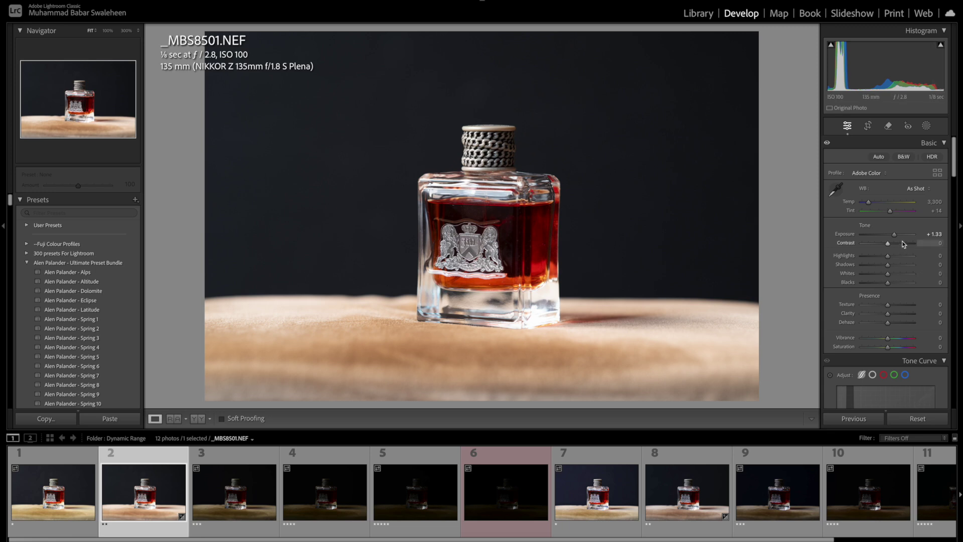
# - Reset _MBS8501's existing edits and set its Exposure to +1.00
pyautogui.click(935, 423)
pyautogui.click(687, 487)
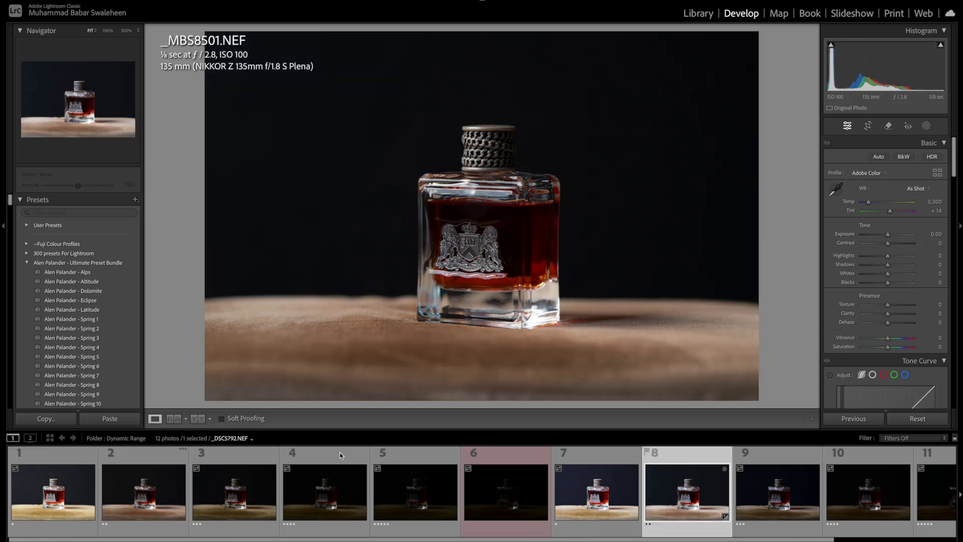
pyautogui.click(144, 489)
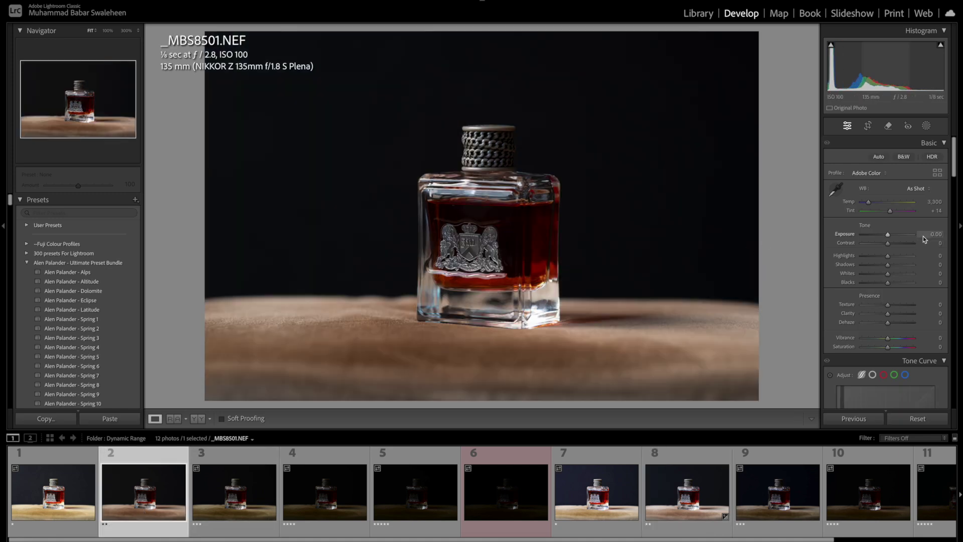
pyautogui.click(929, 235)
pyautogui.write('+ 1')
pyautogui.press('Return')
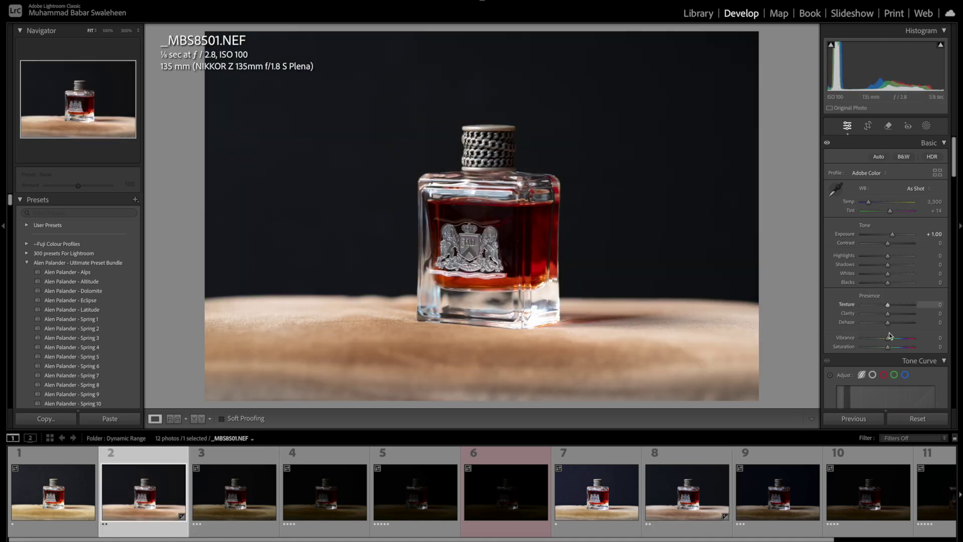
# - Open _DSC5792, check its metadata, and clear its +1.33 exposure edit
pyautogui.click(673, 493)
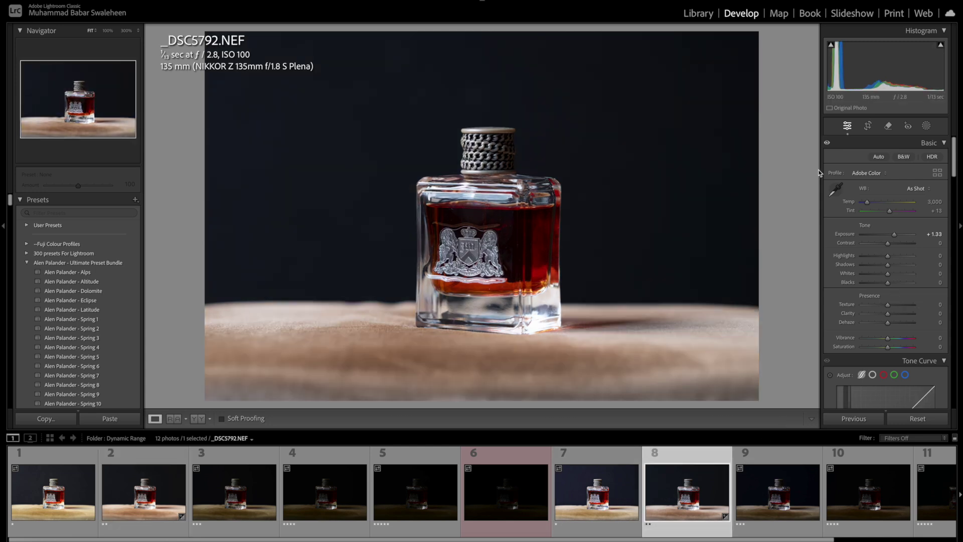
pyautogui.press('e')
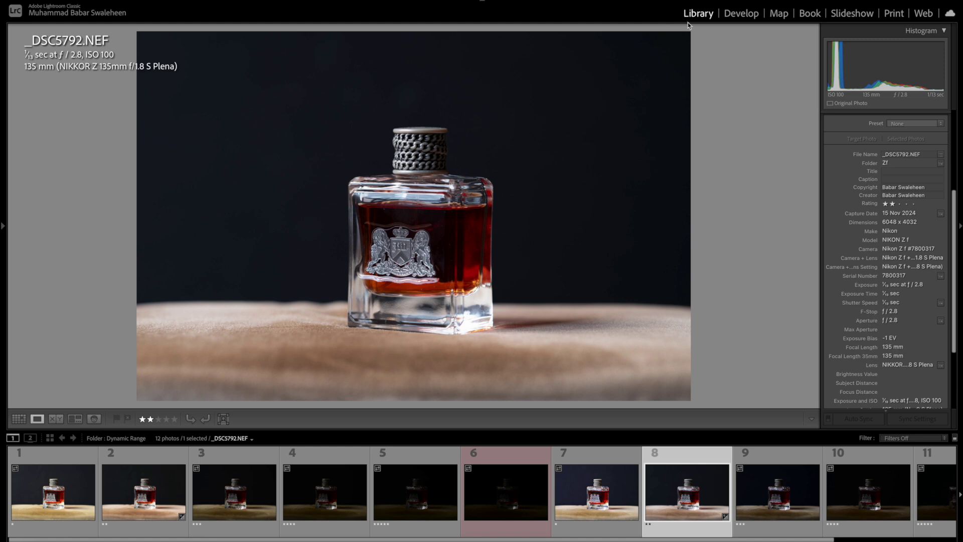
pyautogui.click(730, 14)
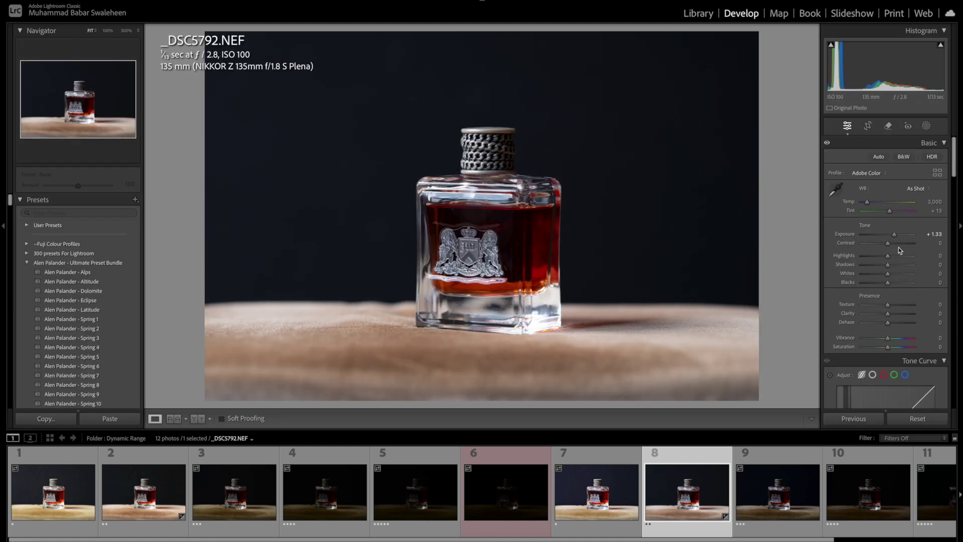
pyautogui.click(918, 418)
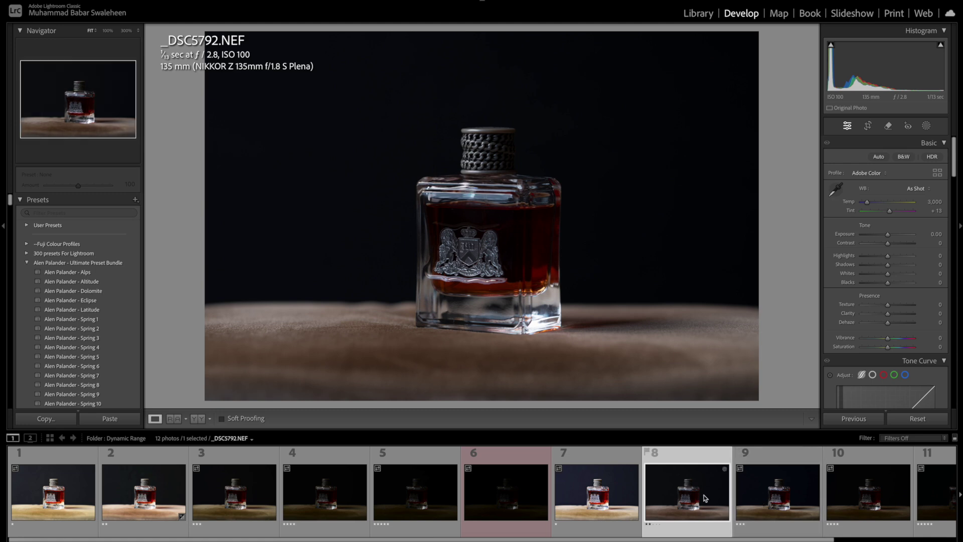
pyautogui.press('=')
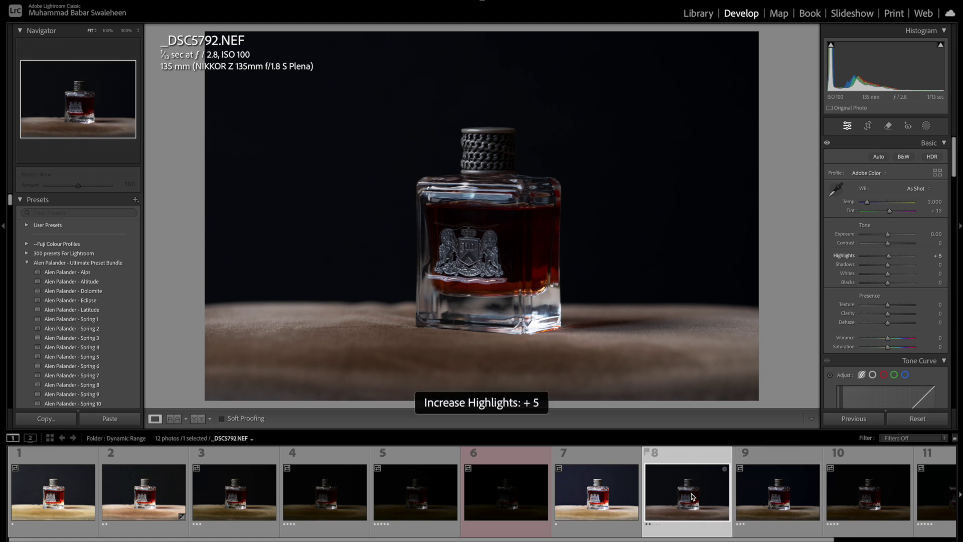
pyautogui.press('1')
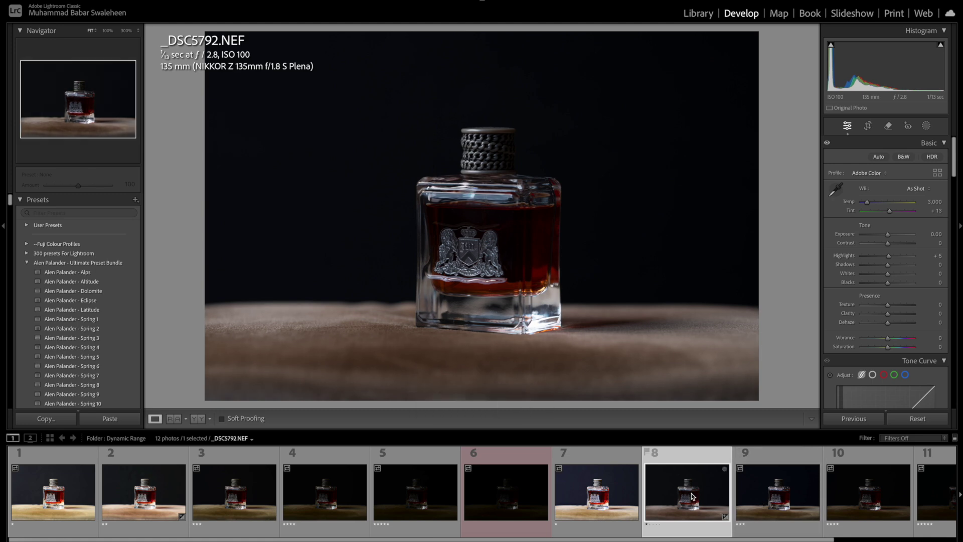
# - Set _DSC5792's Exposure to +1.00 and rate it two stars
pyautogui.click(932, 235)
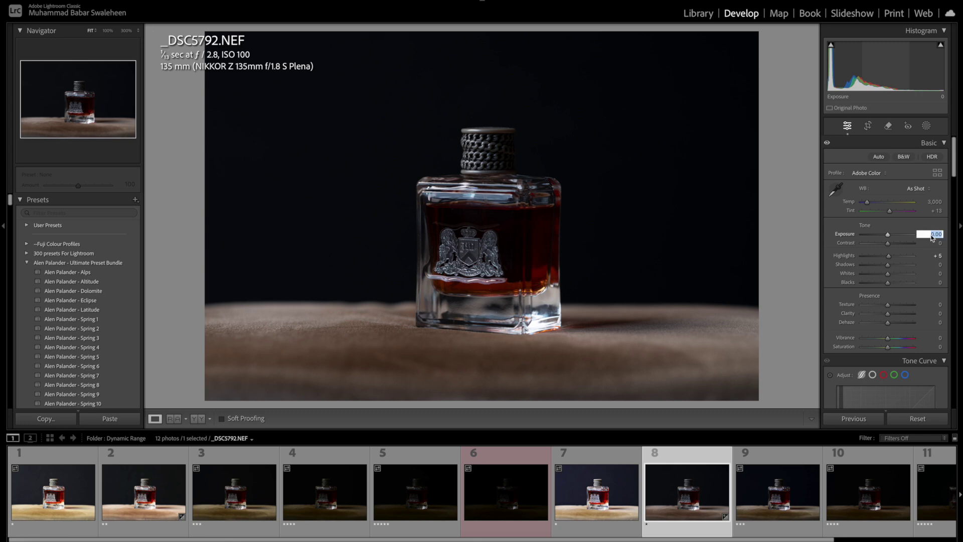
pyautogui.write('+ 1')
pyautogui.press('Return')
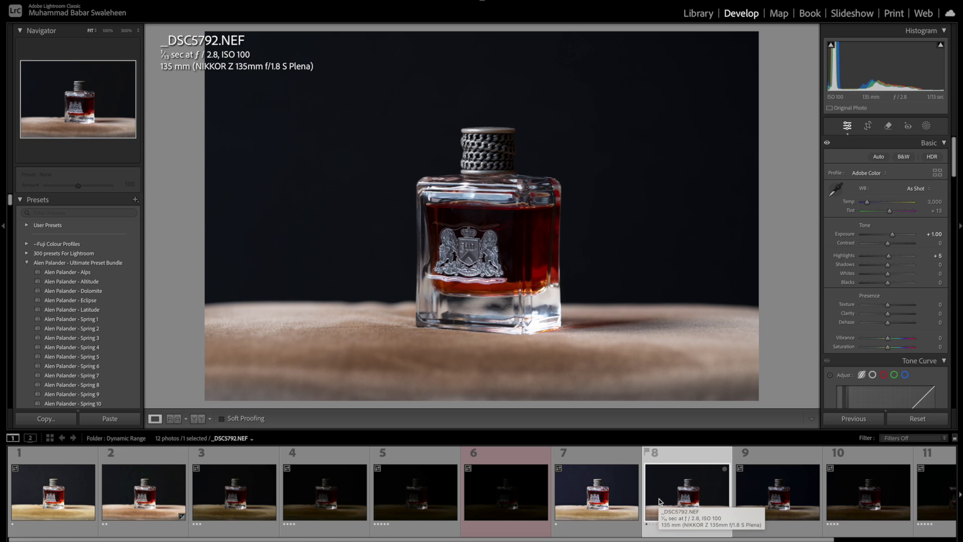
pyautogui.press('2')
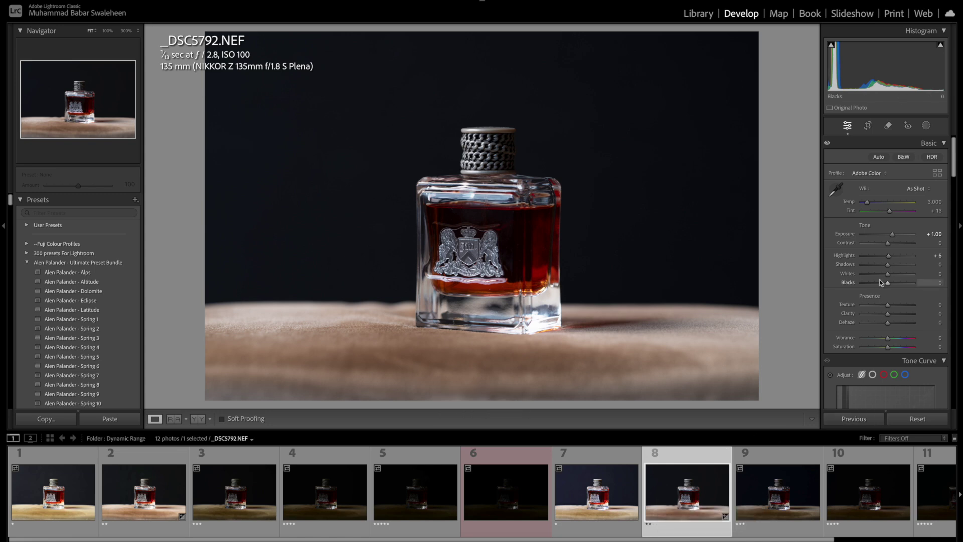
# - Select _MBS8501 and _DSC5792 and compare them side by side
pyautogui.click(123, 498)
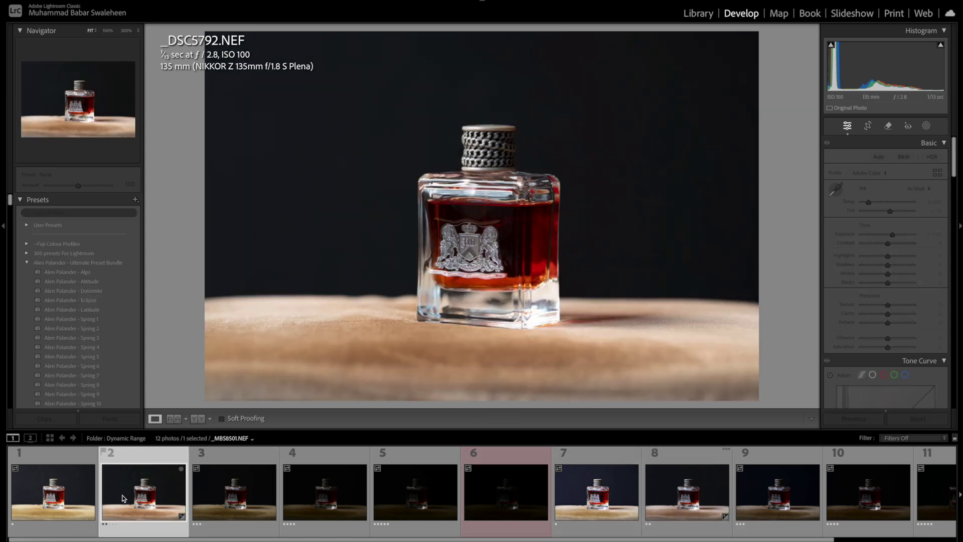
pyautogui.keyDown('ctrl'); pyautogui.click(674, 508); pyautogui.keyUp('ctrl')
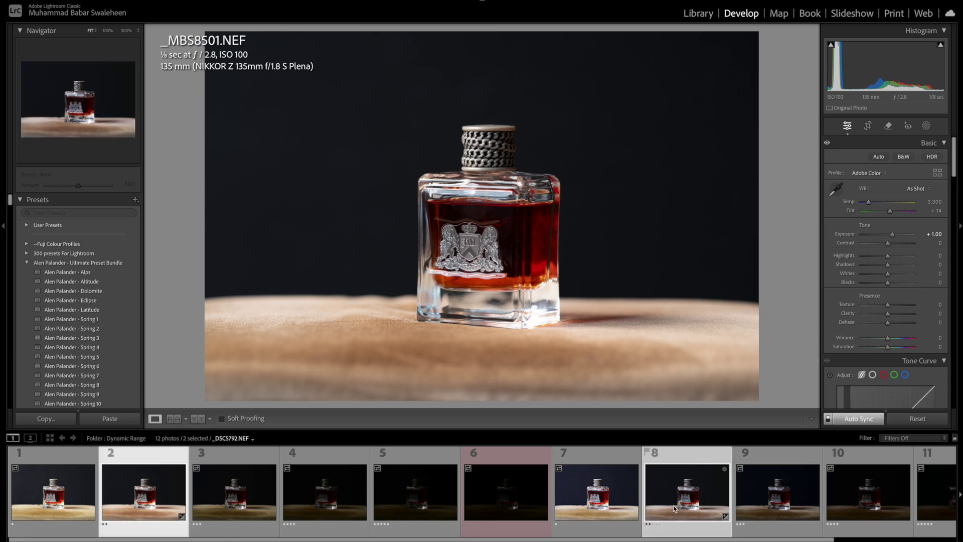
pyautogui.press('c')
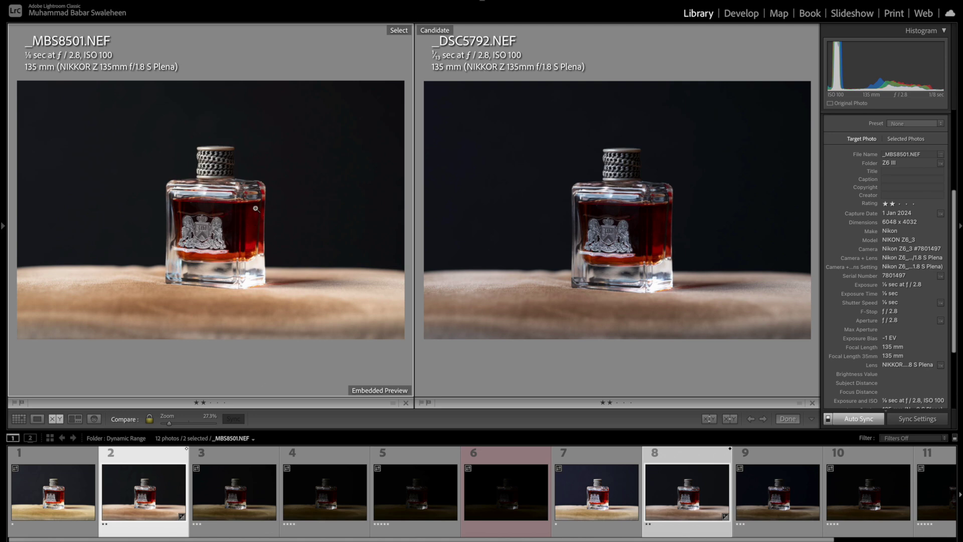
# - Zoom both shots to 100% on the cap, toggle the active photo, then zoom out
pyautogui.click(211, 181)
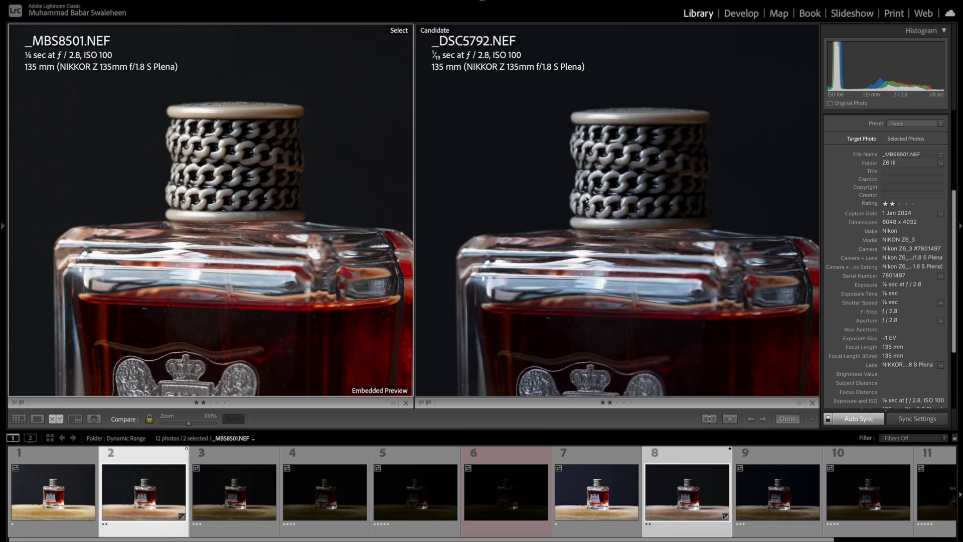
pyautogui.click(545, 254)
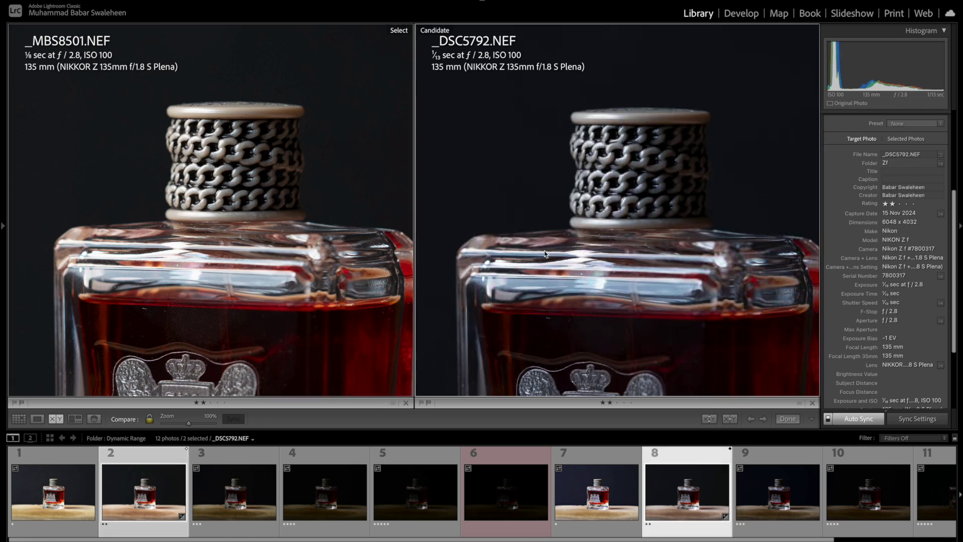
pyautogui.click(302, 242)
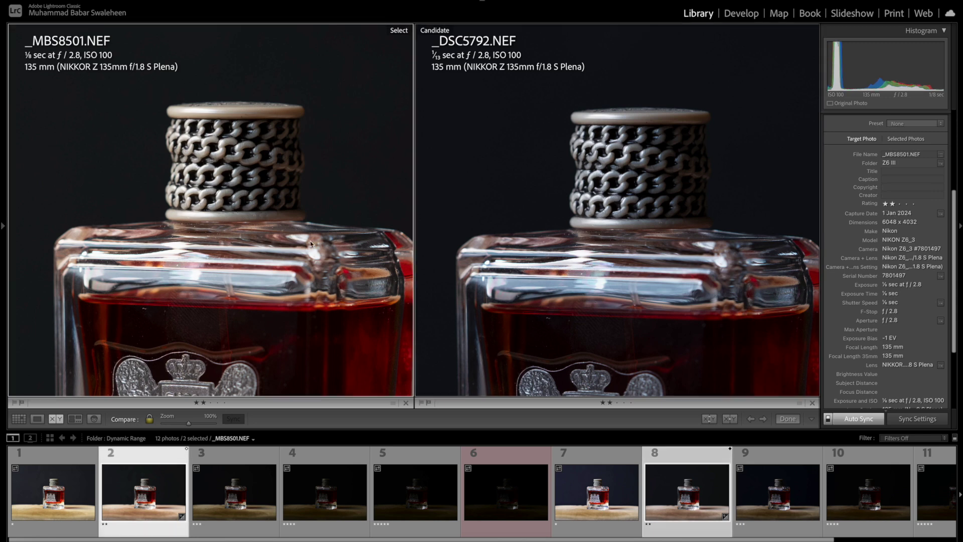
pyautogui.click(570, 190)
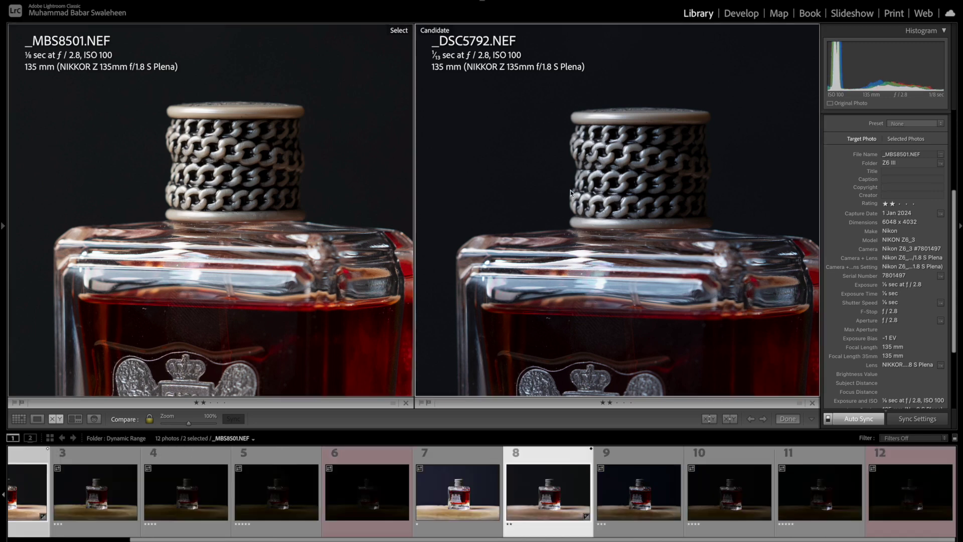
pyautogui.click(344, 198)
pyautogui.click(424, 195)
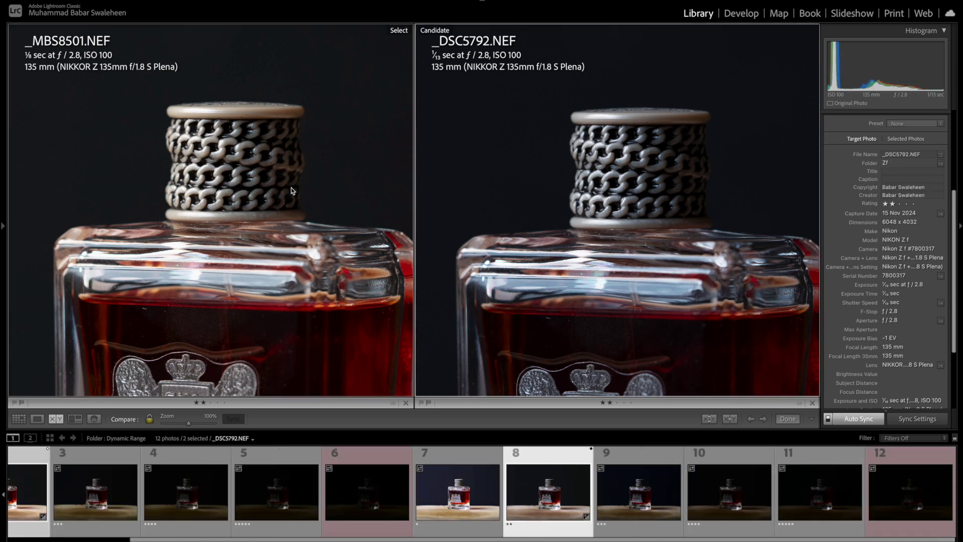
pyautogui.click(265, 191)
pyautogui.click(236, 184)
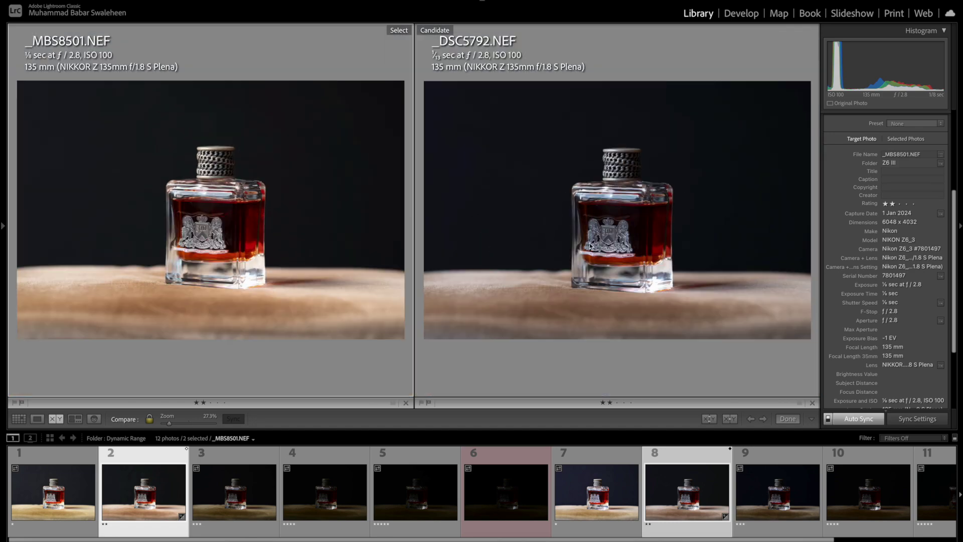
# - Re-zoom both shots to 100% and pan to centre the bottle cap
pyautogui.click(604, 189)
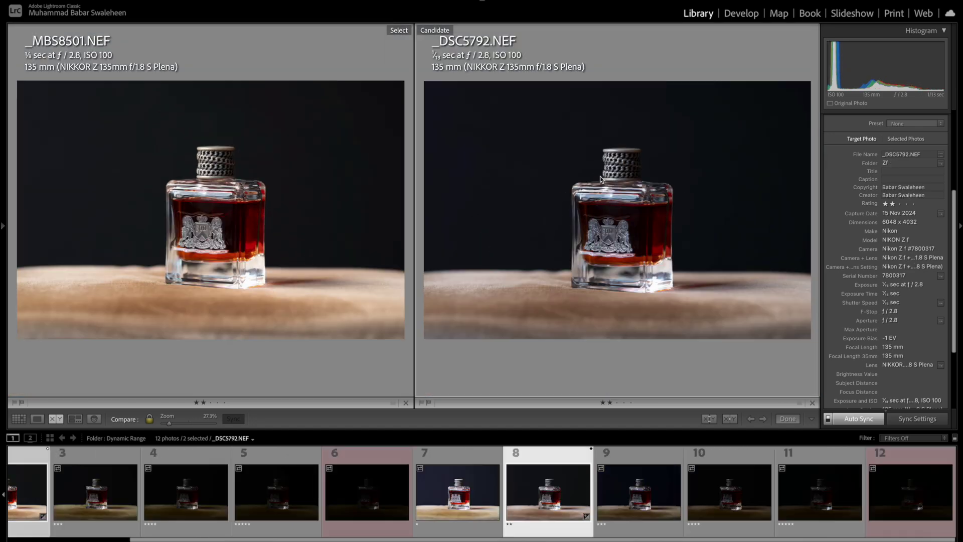
pyautogui.click(602, 182)
pyautogui.scroll(-2, 621, 205)
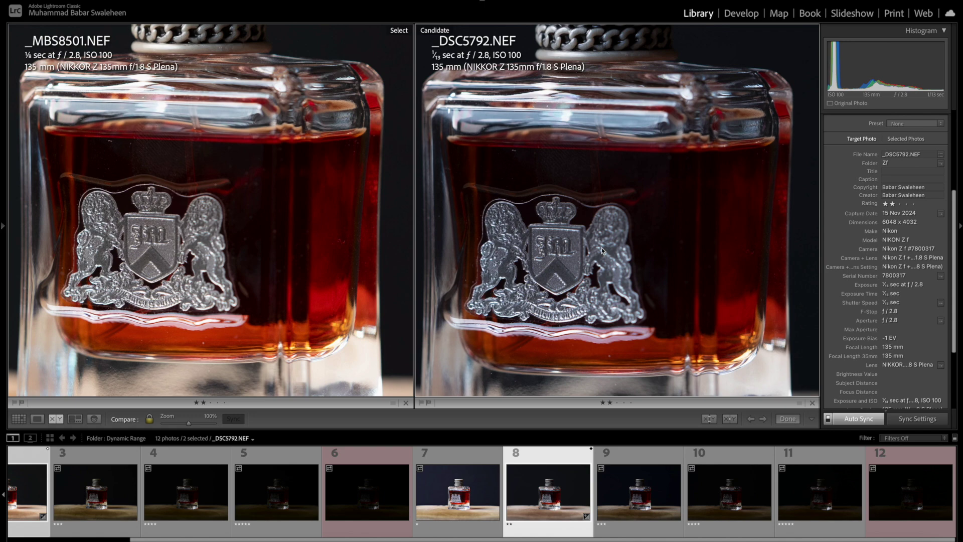
pyautogui.moveTo(645, 237); pyautogui.dragTo(675, 317)
pyautogui.scroll(4, 676, 318)
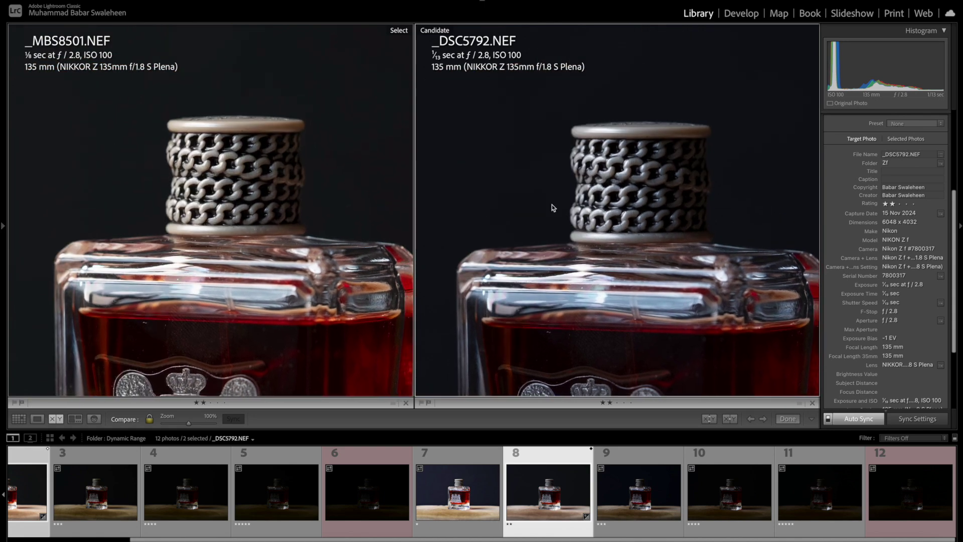
pyautogui.click(212, 219)
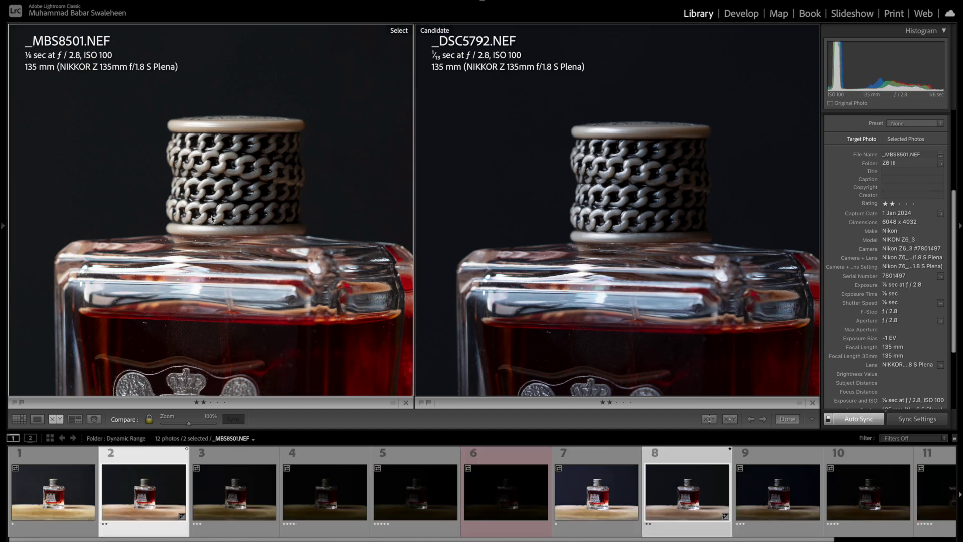
pyautogui.click(241, 210)
pyautogui.click(240, 166)
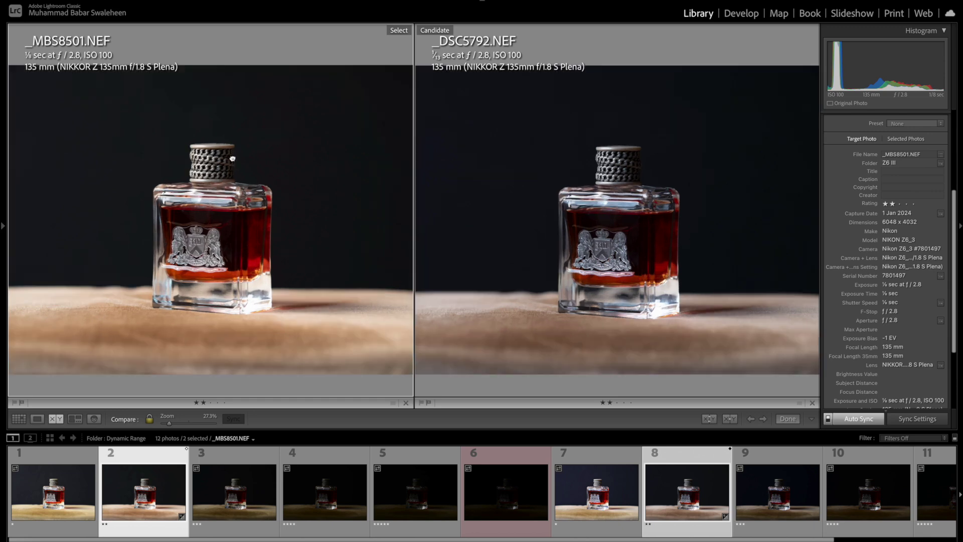
pyautogui.moveTo(224, 205); pyautogui.dragTo(271, 206)
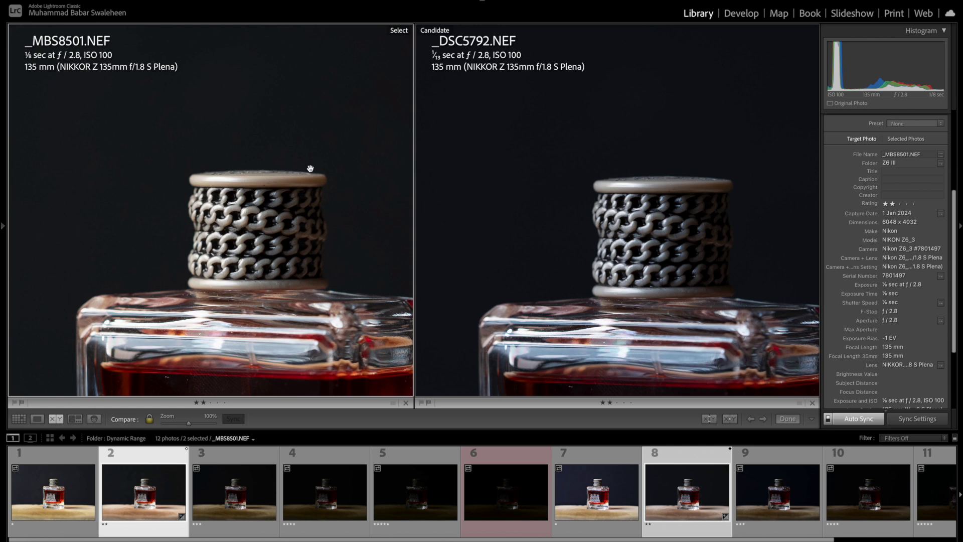
pyautogui.moveTo(293, 217); pyautogui.dragTo(200, 211)
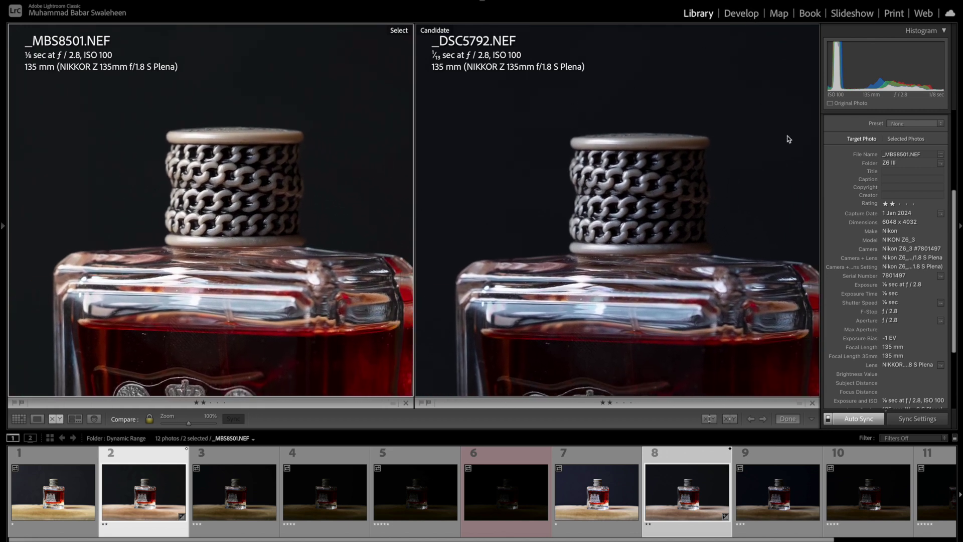
pyautogui.scroll(5, 927, 240)
# - Reset all edits on both compared photos and move on to _MBS8503 in Develop
pyautogui.click(917, 208)
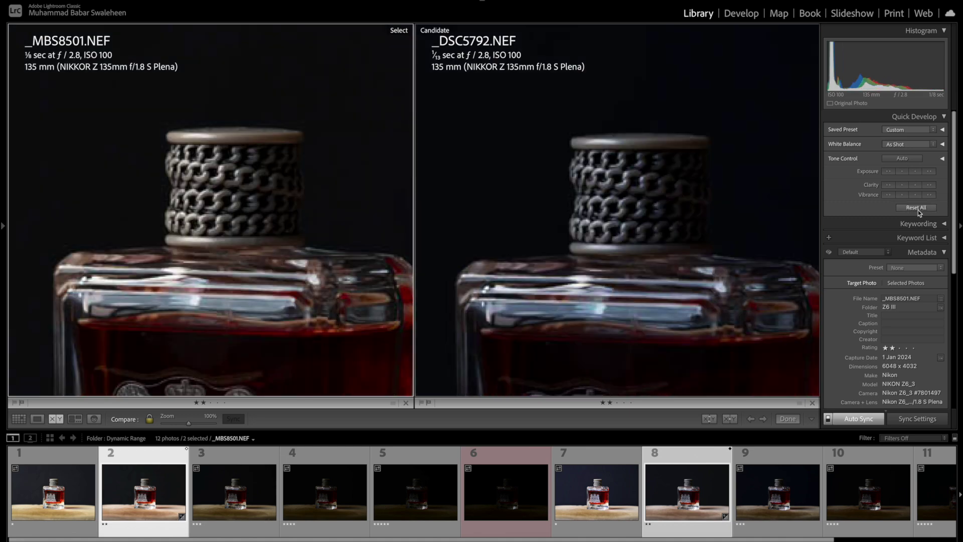
pyautogui.click(742, 14)
pyautogui.press('Right')
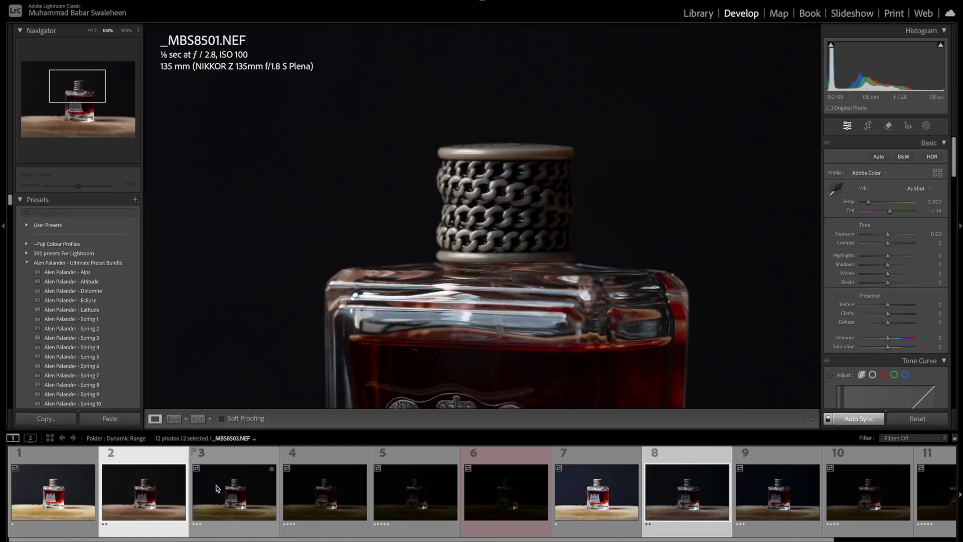
# - After checking its exposure bias, set _MBS8503's Exposure to +2.00, then select _DSC5793
pyautogui.click(380, 285)
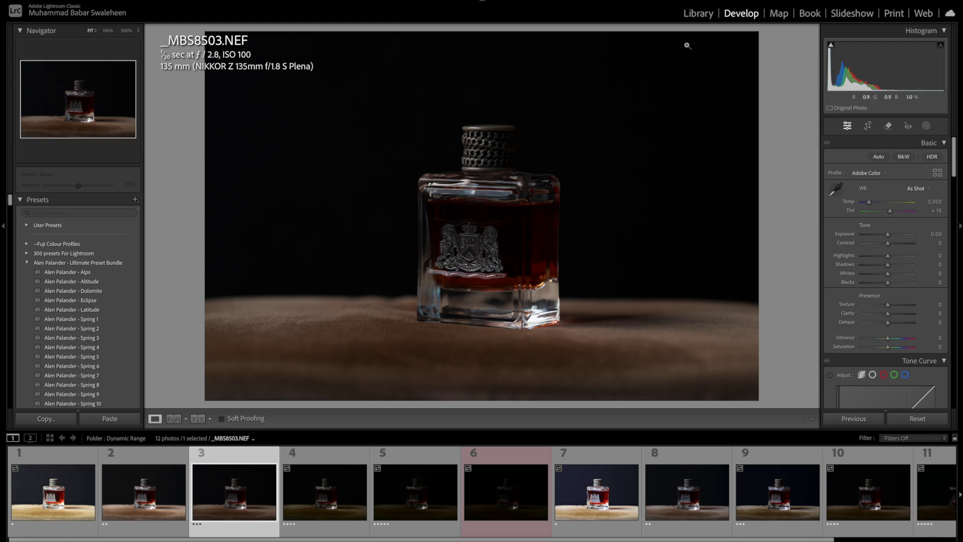
pyautogui.press('e')
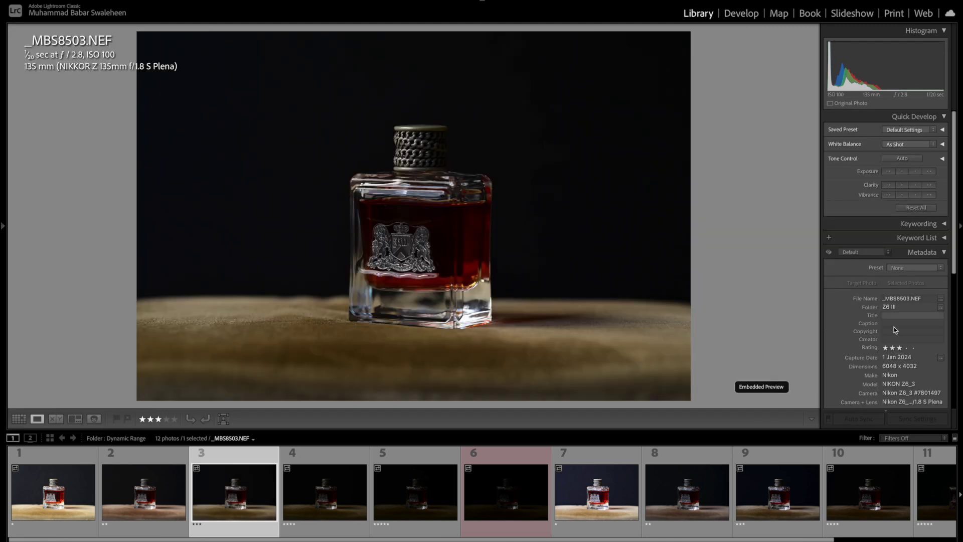
pyautogui.scroll(-10, 895, 330)
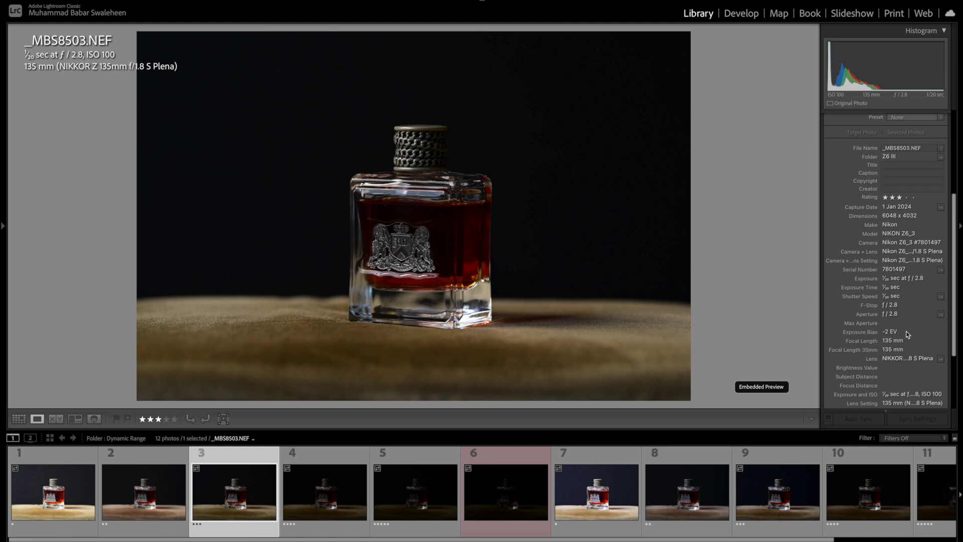
pyautogui.click(741, 14)
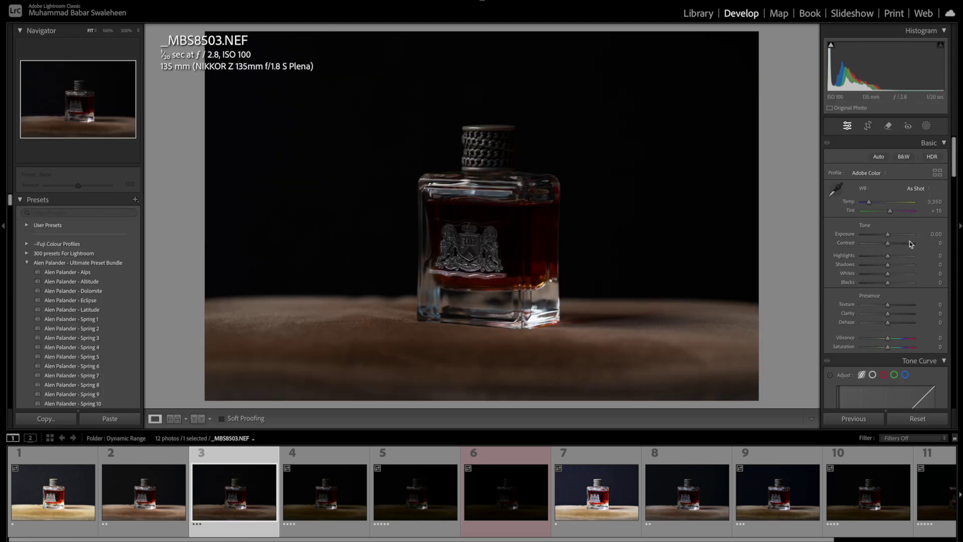
pyautogui.click(933, 235)
pyautogui.write('+ ')
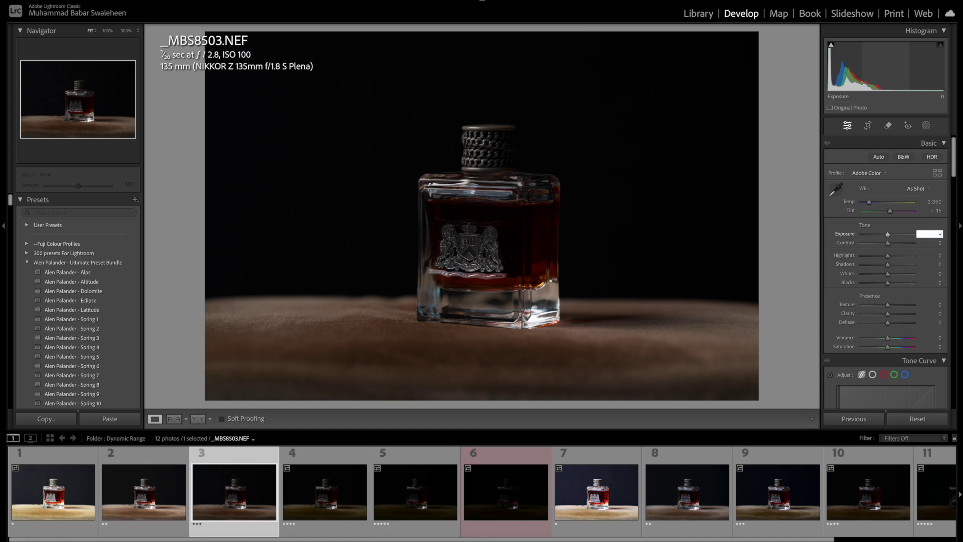
pyautogui.write('2')
pyautogui.press('Return')
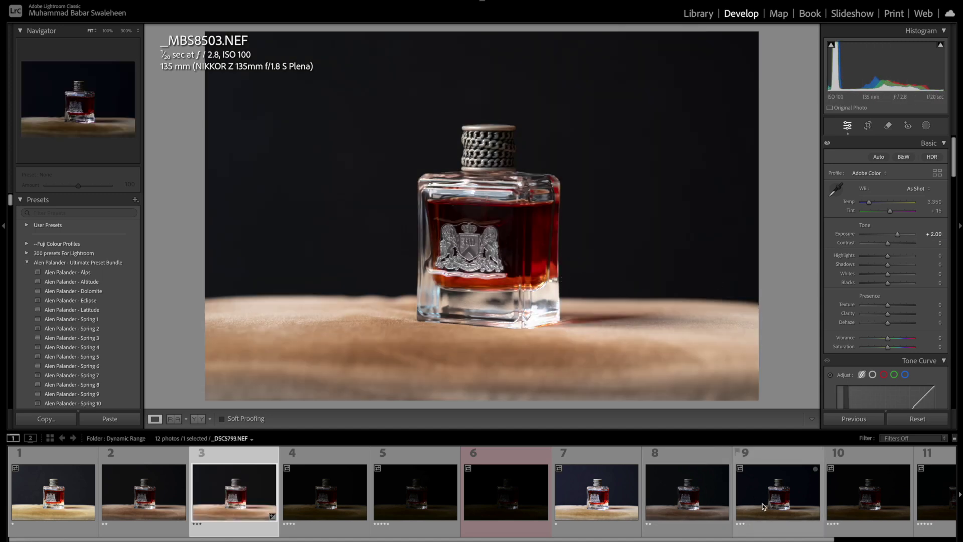
pyautogui.click(778, 492)
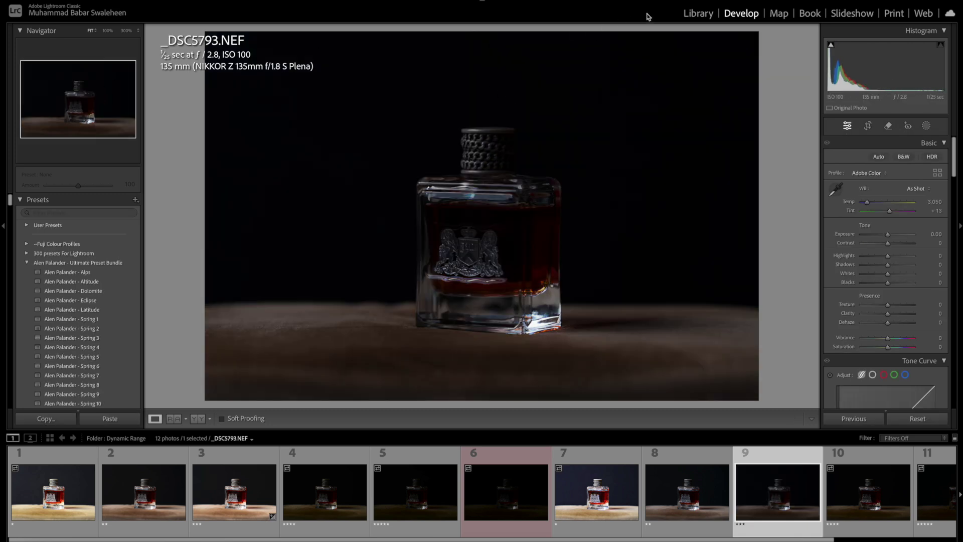
# - Check _DSC5793's metadata, set its Exposure to +2.00, and view it in Library
pyautogui.press('e')
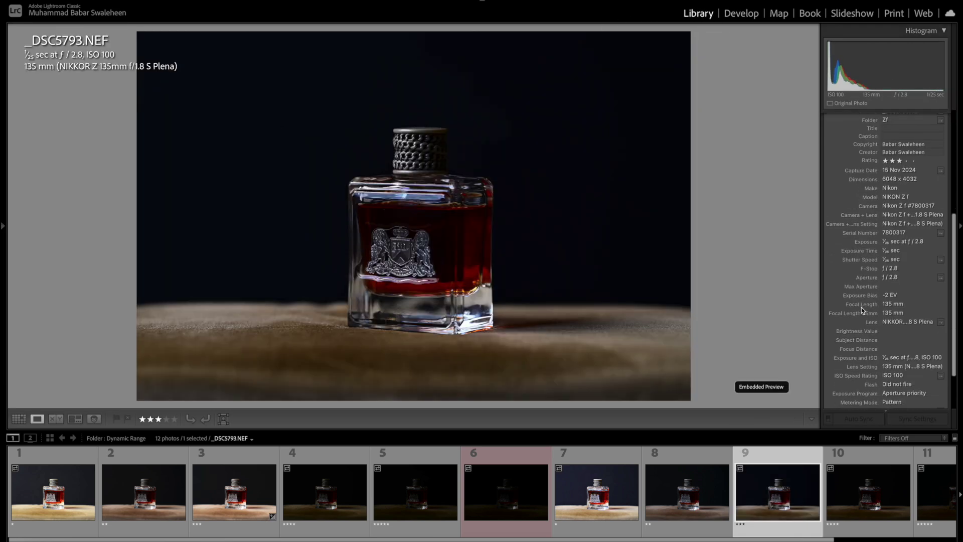
pyautogui.scroll(-3, 883, 339)
pyautogui.scroll(1, 883, 338)
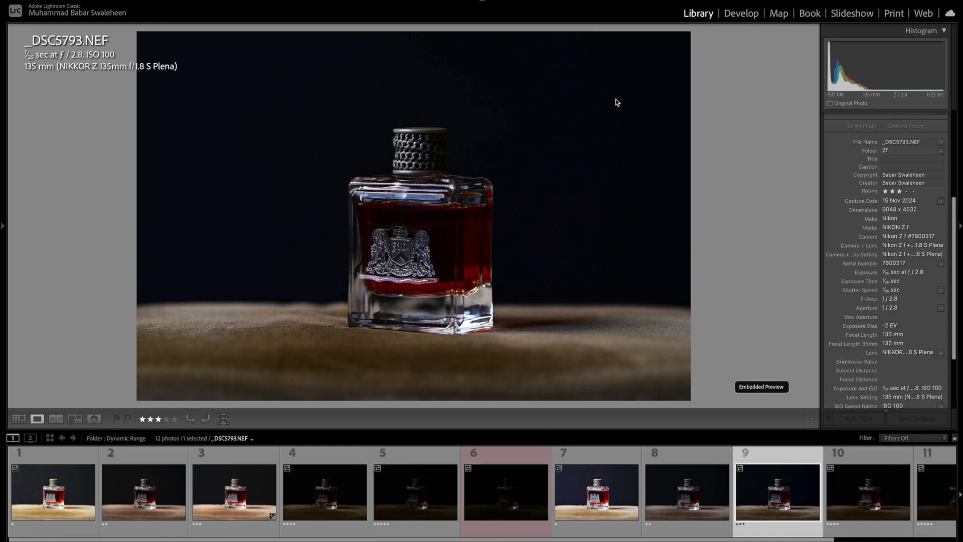
pyautogui.click(723, 16)
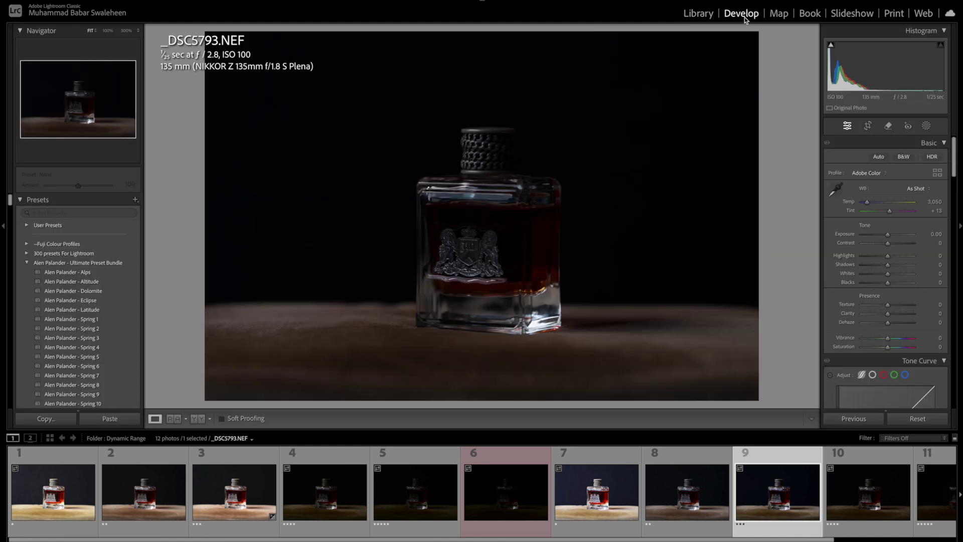
pyautogui.click(934, 236)
pyautogui.write('+ ')
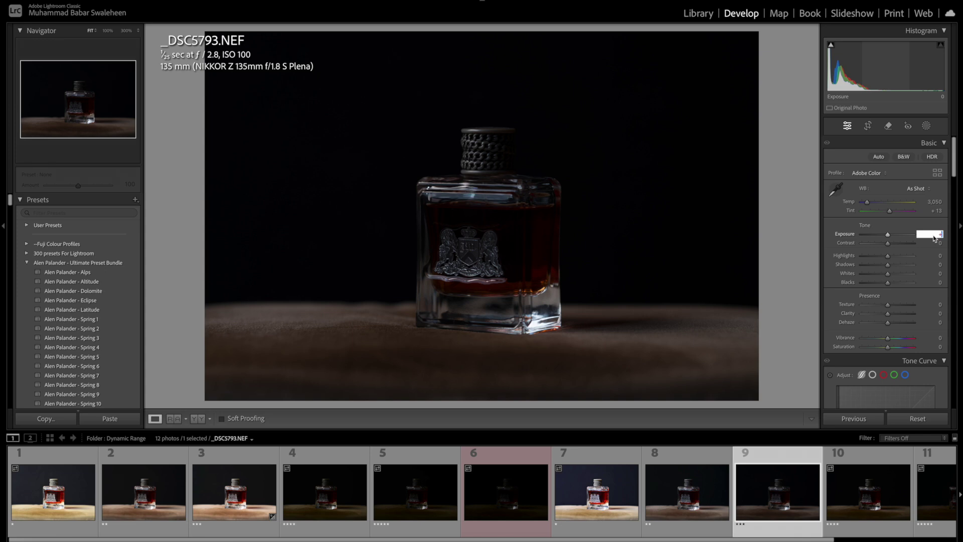
pyautogui.write('2')
pyautogui.press('Return')
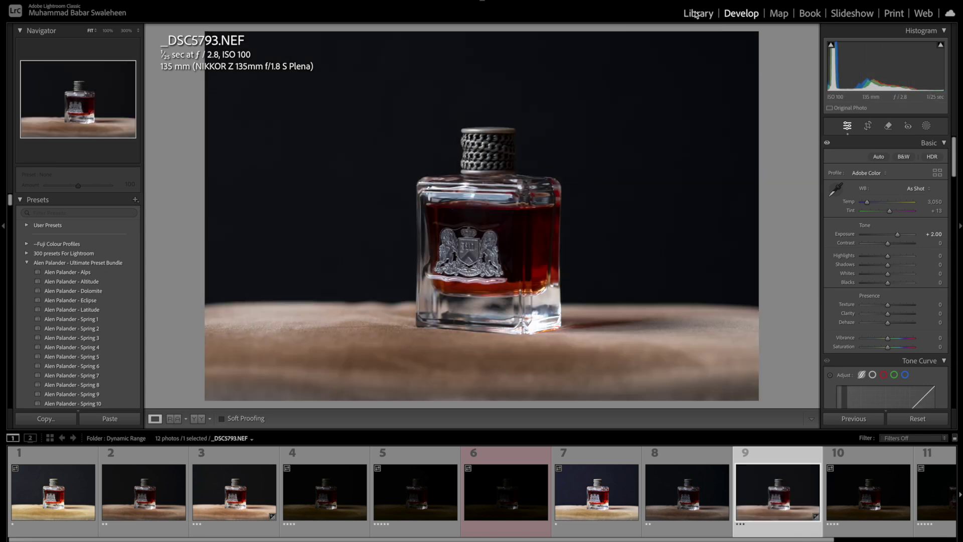
pyautogui.click(697, 15)
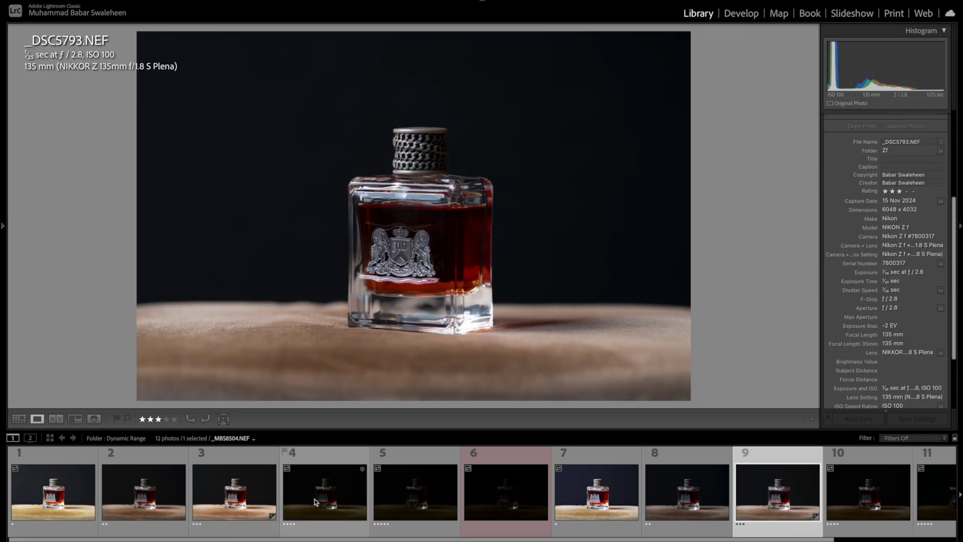
# - Compare _MBS8503 and _DSC5793 side by side, zoomed to 100% toward the crest label
pyautogui.click(236, 499)
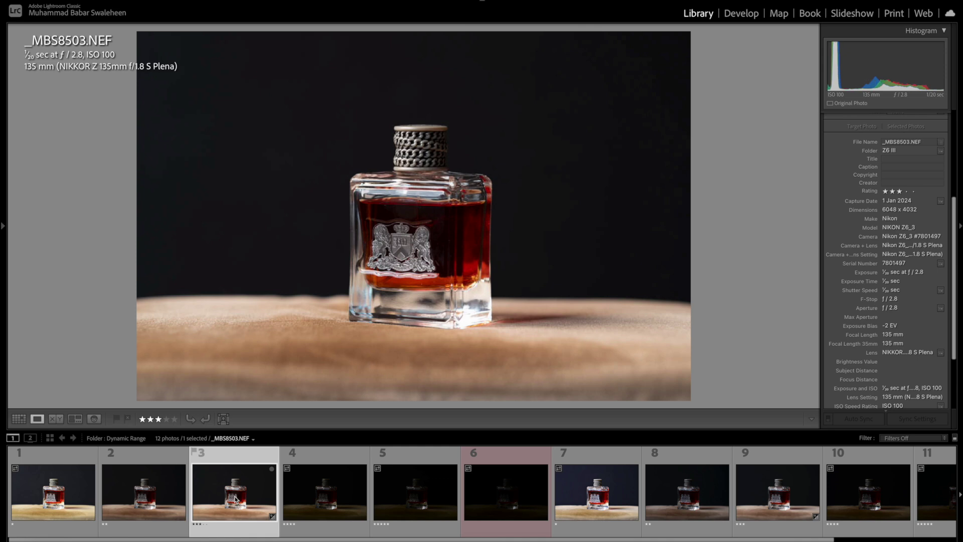
pyautogui.keyDown('ctrl'); pyautogui.click(776, 499); pyautogui.keyUp('ctrl')
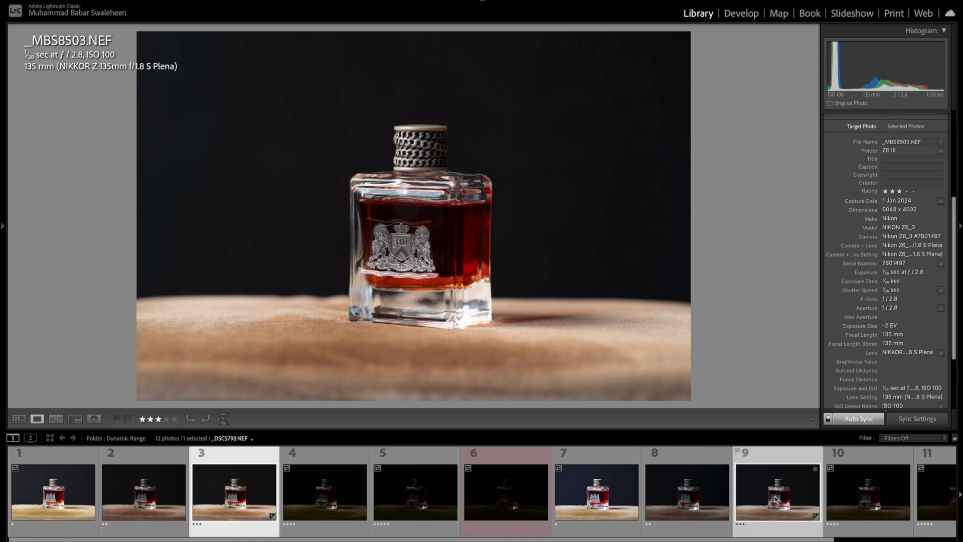
pyautogui.press('c')
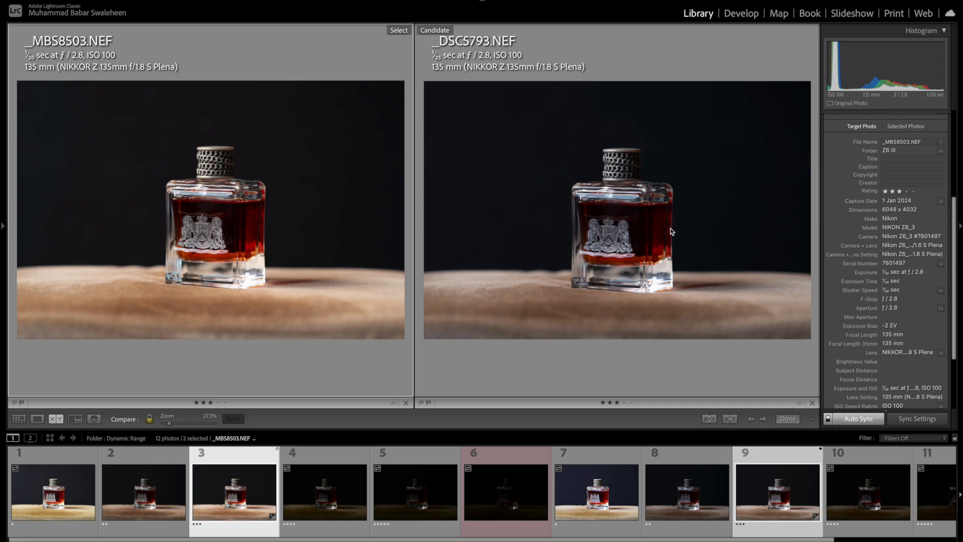
pyautogui.click(590, 182)
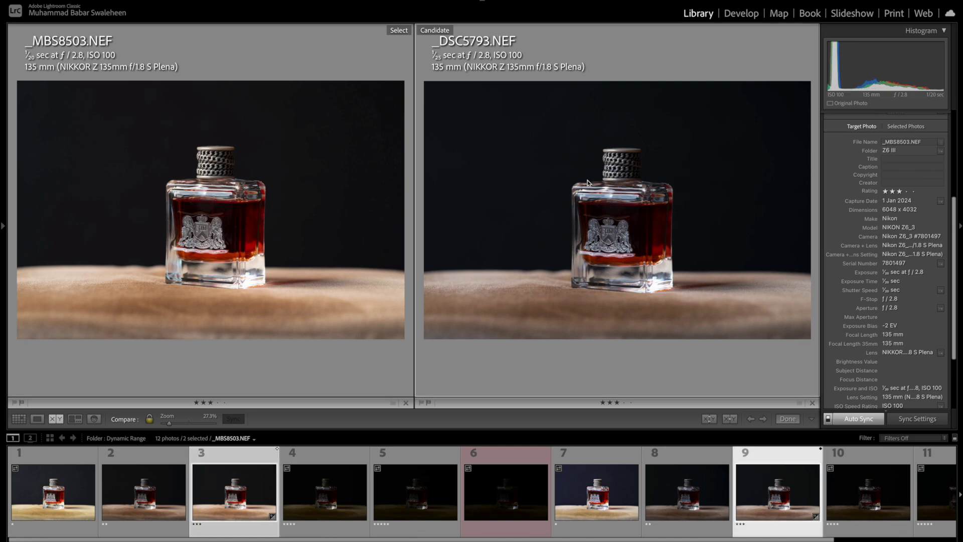
pyautogui.click(597, 181)
pyautogui.moveTo(597, 181); pyautogui.dragTo(599, 254)
# - Pan both magnified views across the bottle cap and shoulder, then fit to view
pyautogui.scroll(-6, 609, 261)
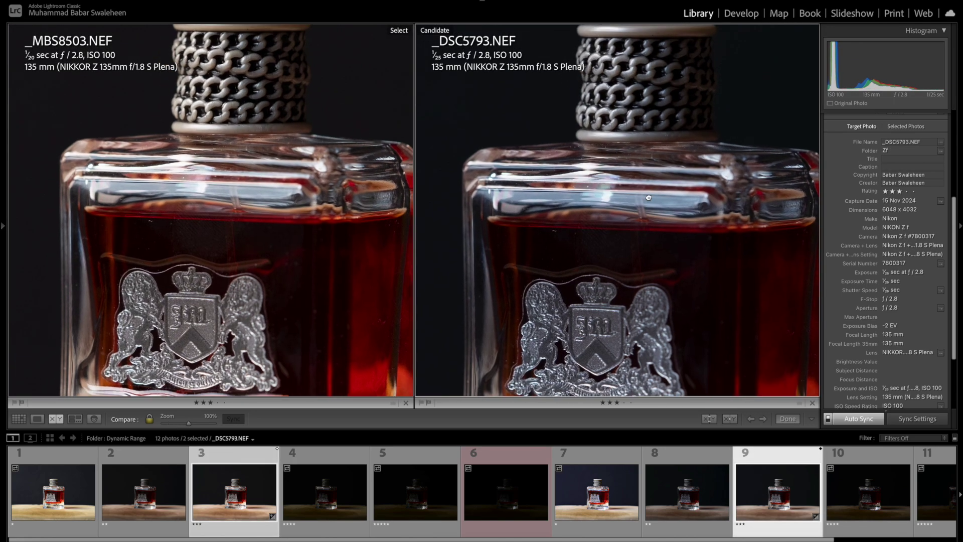
pyautogui.scroll(-2, 654, 233)
pyautogui.scroll(10, 654, 261)
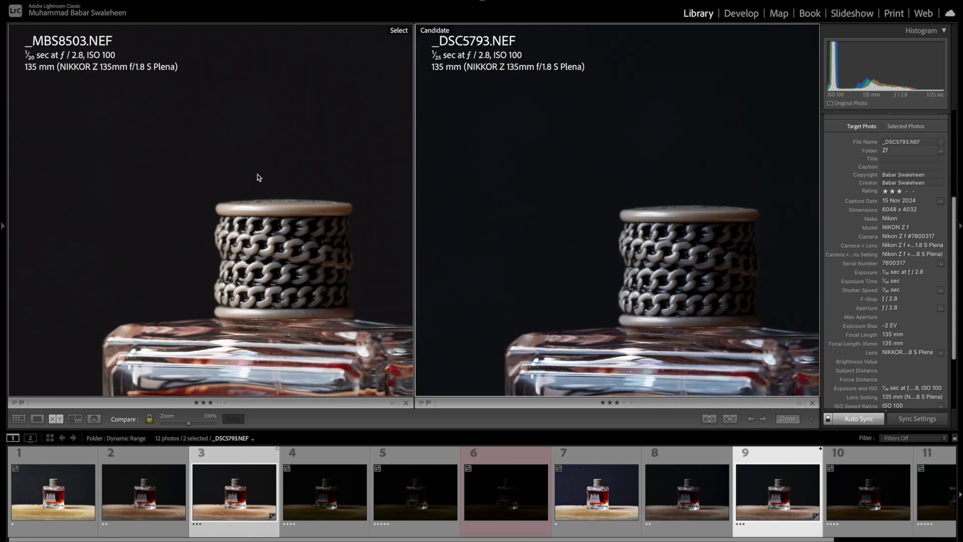
pyautogui.click(281, 181)
pyautogui.hscroll(5, 303, 196)
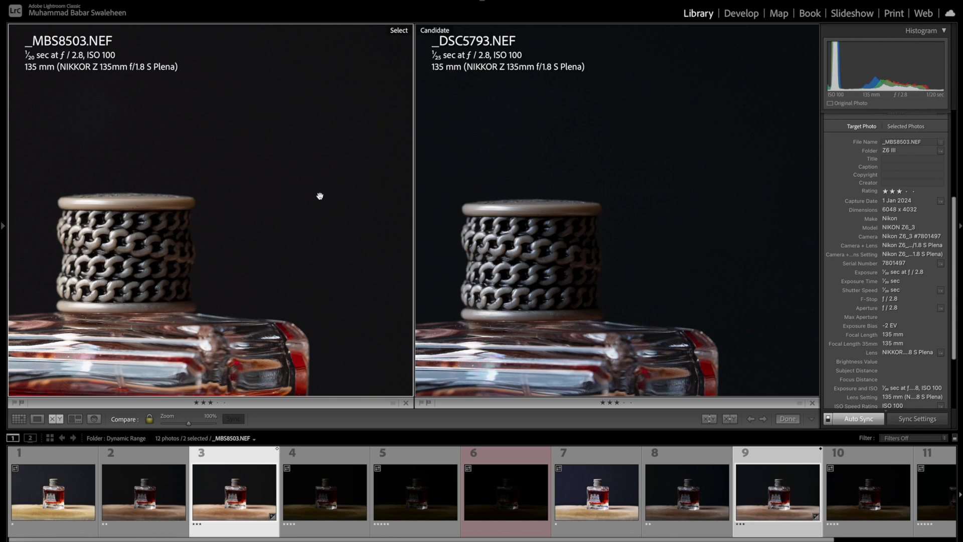
pyautogui.moveTo(275, 184); pyautogui.dragTo(81, 286)
pyautogui.click(631, 238)
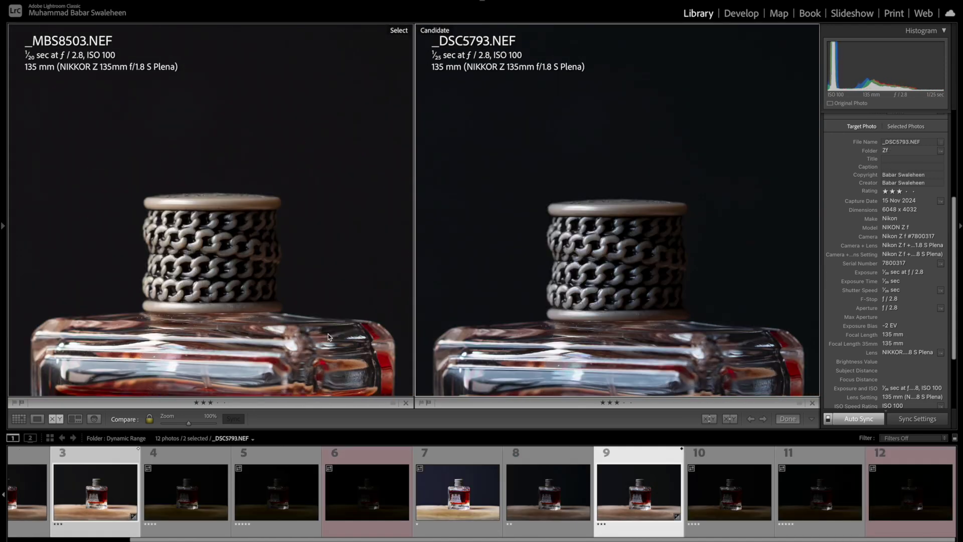
pyautogui.moveTo(531, 265); pyautogui.dragTo(615, 254)
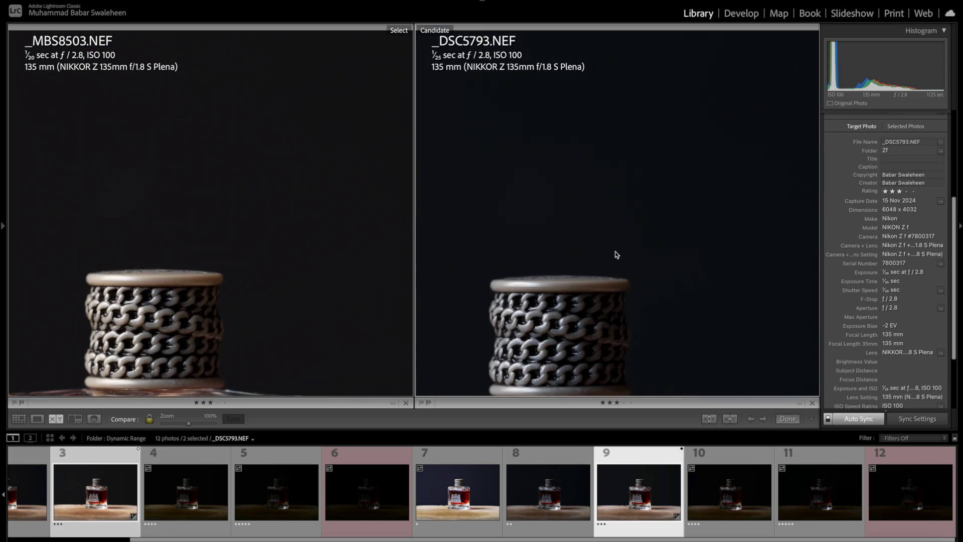
pyautogui.click(638, 254)
pyautogui.scroll(5, 892, 215)
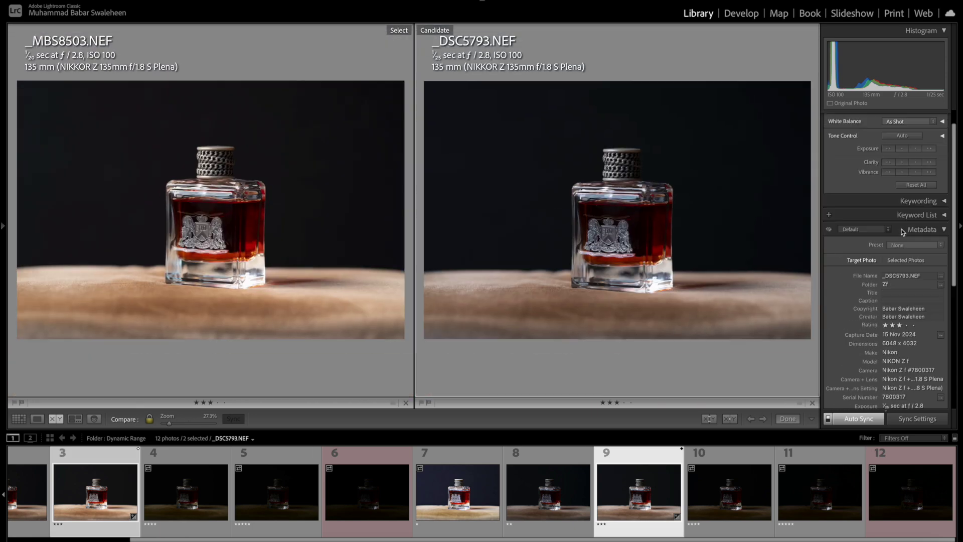
# - Reset both compared photos' develop settings and pick _MBS8504 in Develop
pyautogui.click(914, 207)
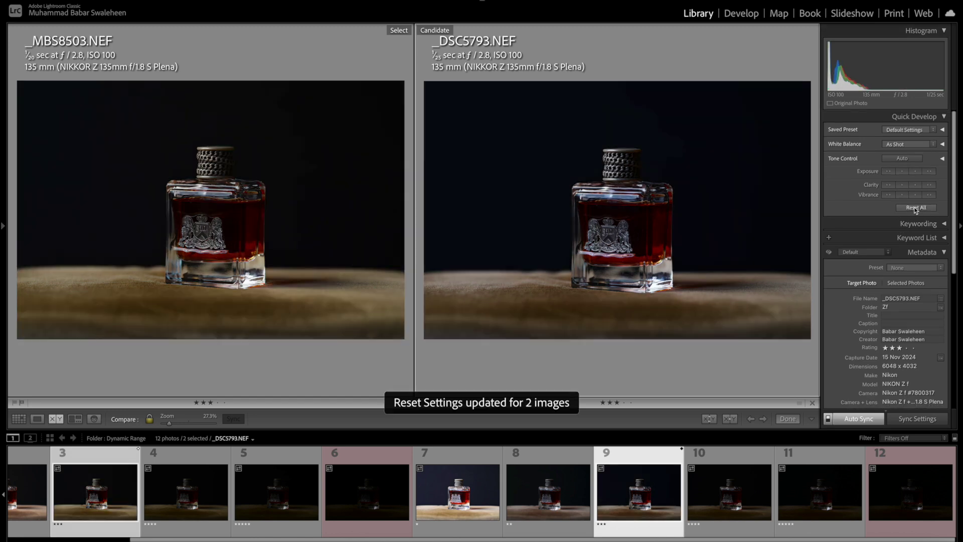
pyautogui.click(727, 13)
pyautogui.click(334, 501)
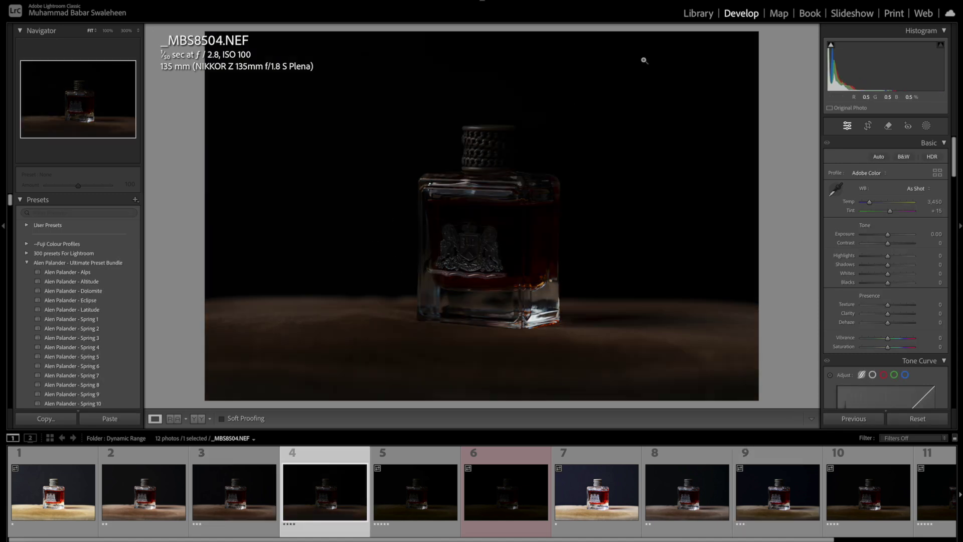
# - Check _MBS8504's metadata and set its Exposure to +3.00
pyautogui.click(702, 15)
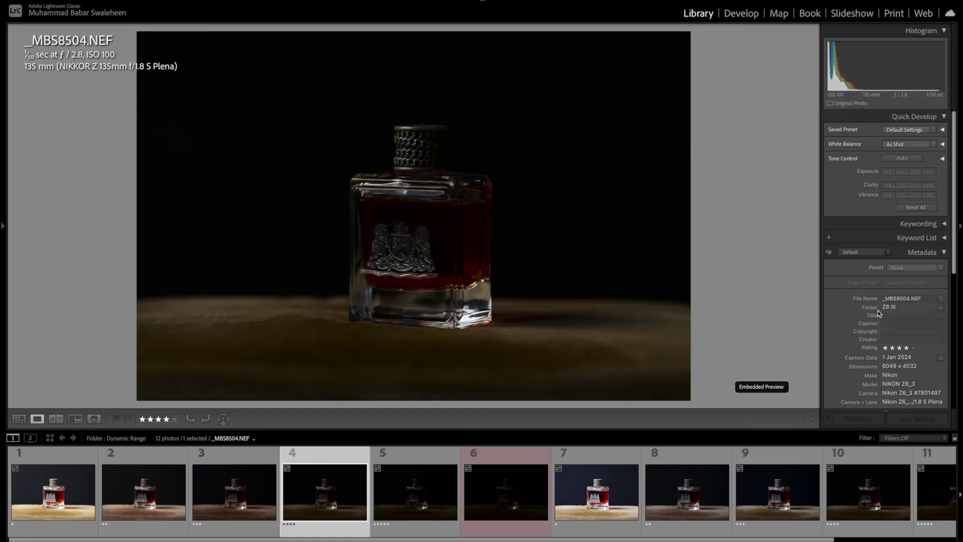
pyautogui.scroll(-2, 878, 310)
pyautogui.scroll(-1, 878, 311)
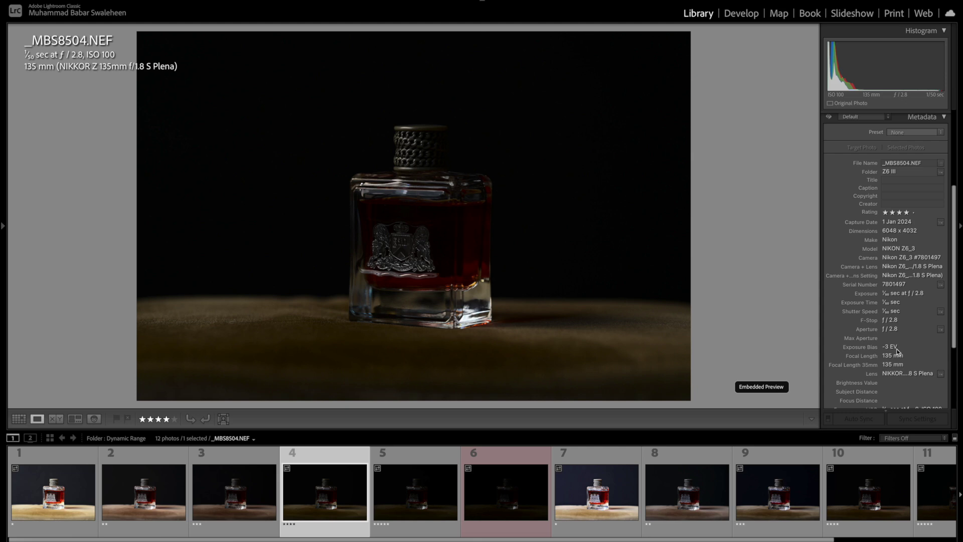
pyautogui.click(741, 14)
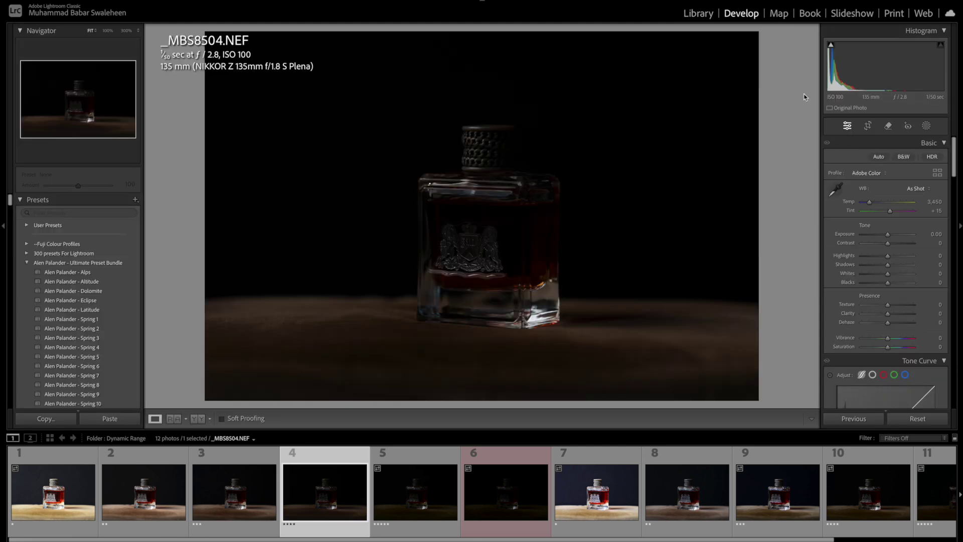
pyautogui.click(933, 234)
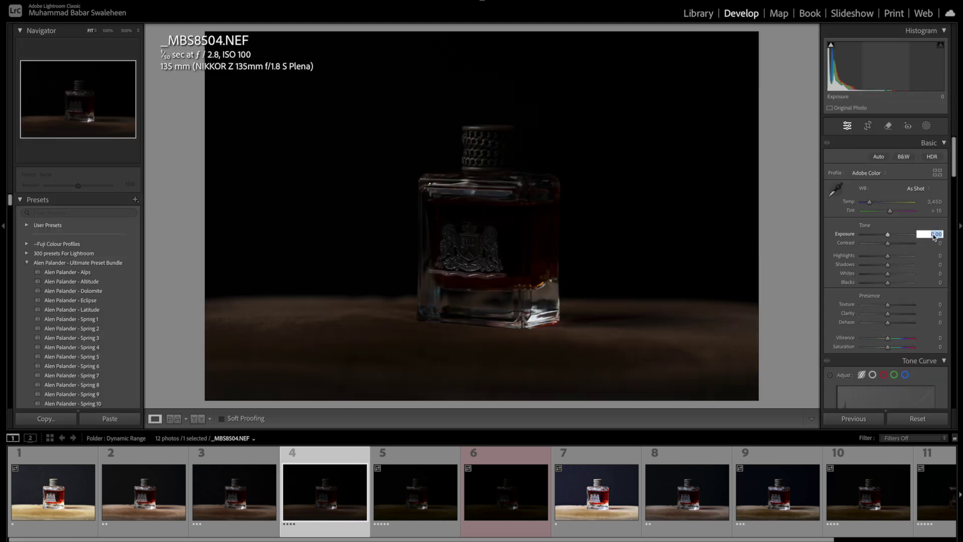
pyautogui.write('+ 3')
pyautogui.press('Return')
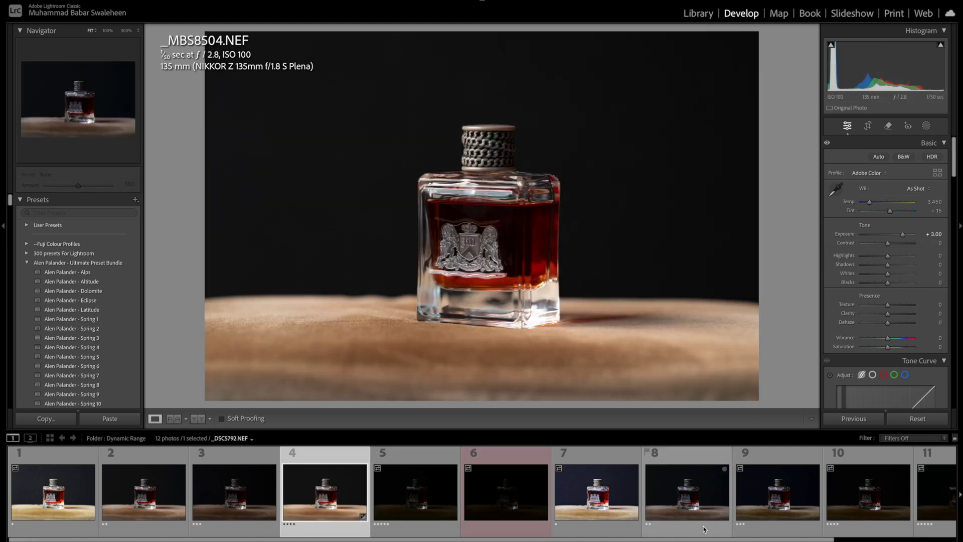
pyautogui.scroll(-2, 736, 530)
# - Set _DSC5794's Exposure to +3.00, then select it together with _MBS8504
pyautogui.click(845, 507)
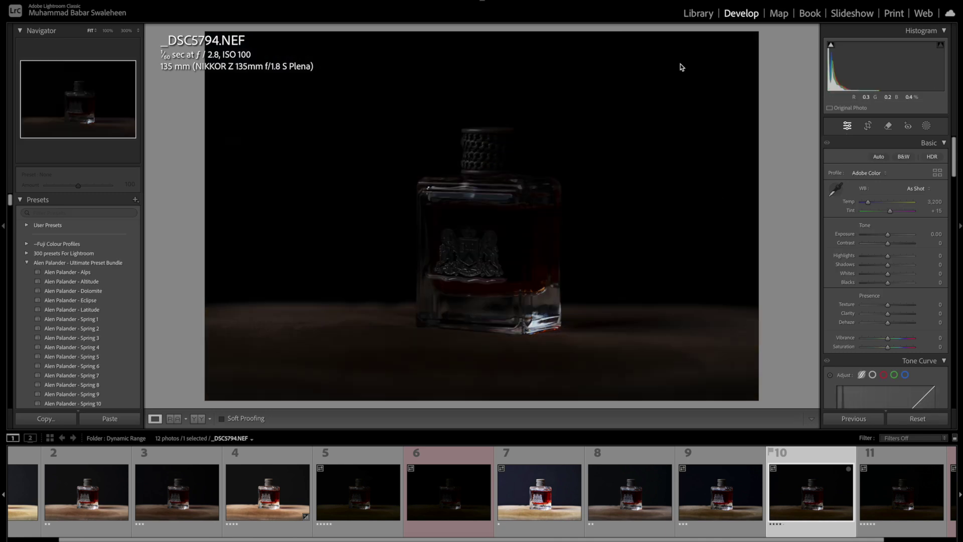
pyautogui.click(703, 15)
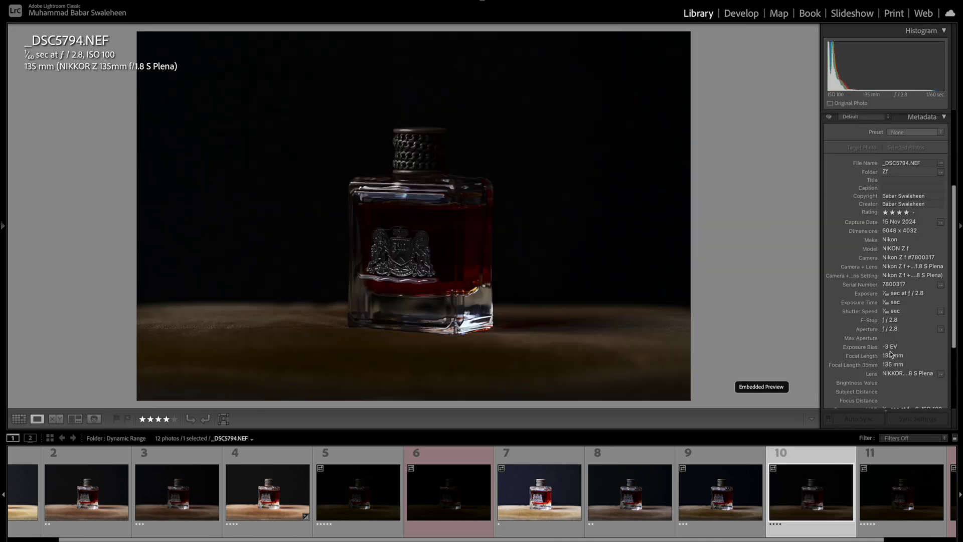
pyautogui.click(741, 15)
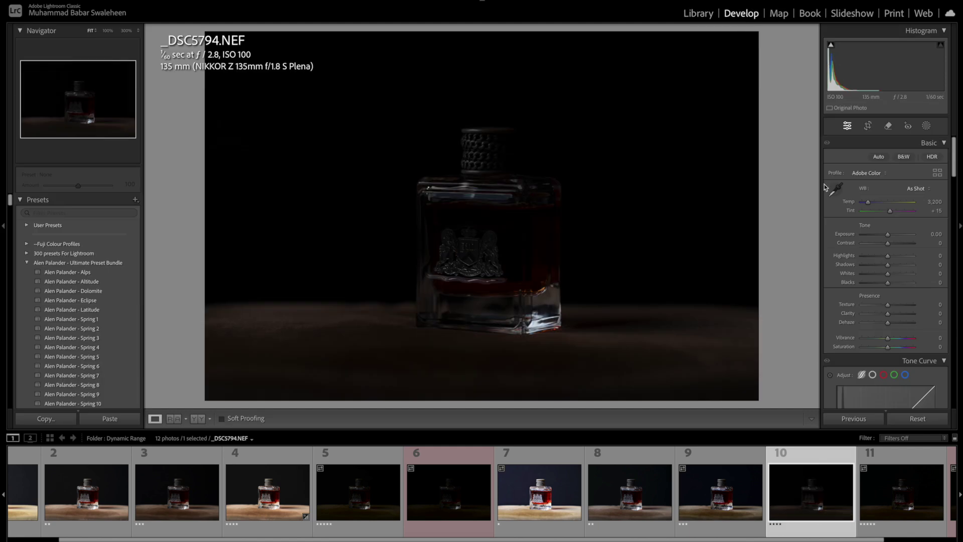
pyautogui.click(936, 234)
pyautogui.write('3')
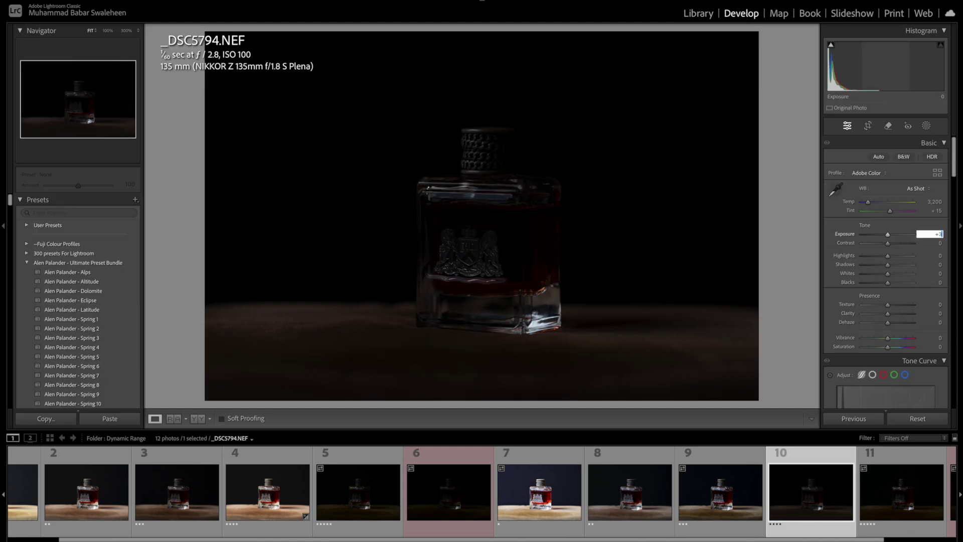
pyautogui.press('Return')
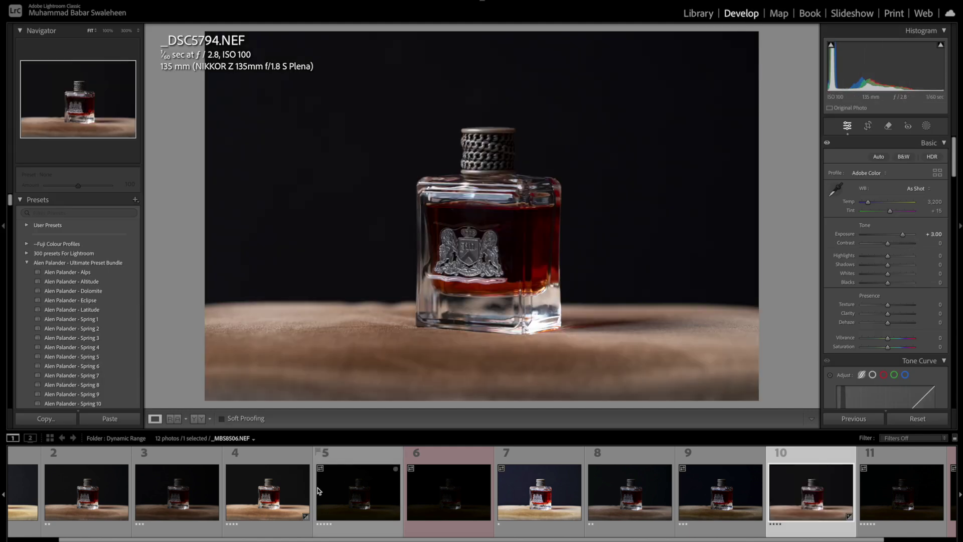
pyautogui.click(264, 500)
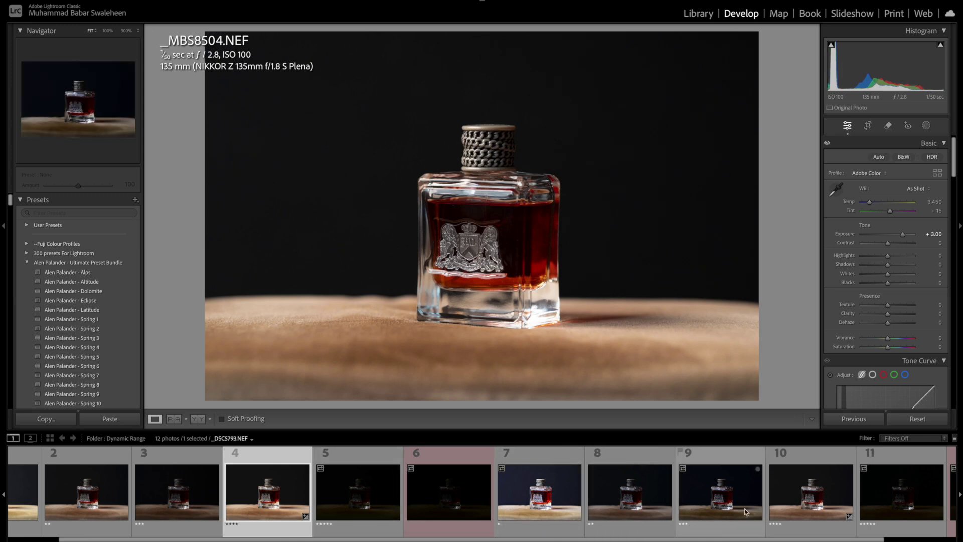
pyautogui.keyDown('ctrl'); pyautogui.click(799, 511); pyautogui.keyUp('ctrl')
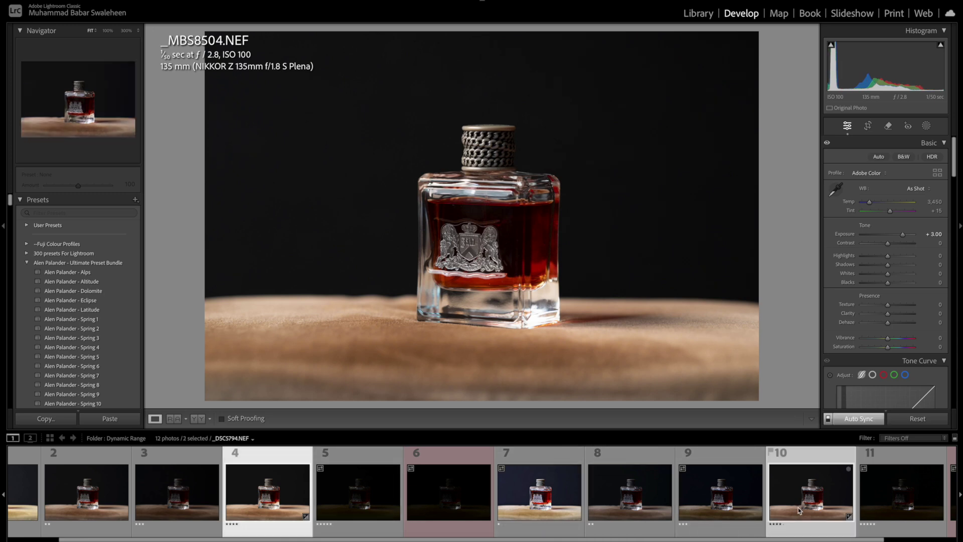
pyautogui.press('c')
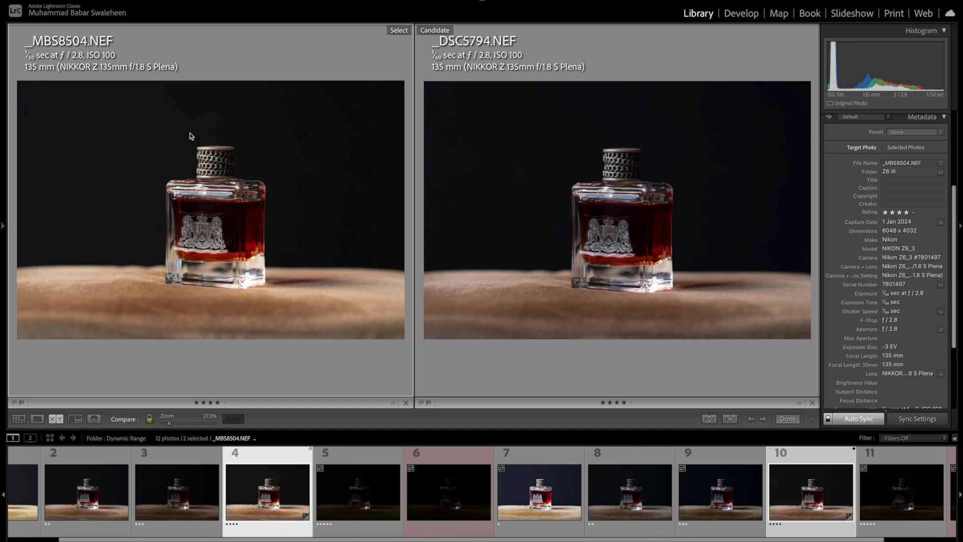
pyautogui.click(214, 173)
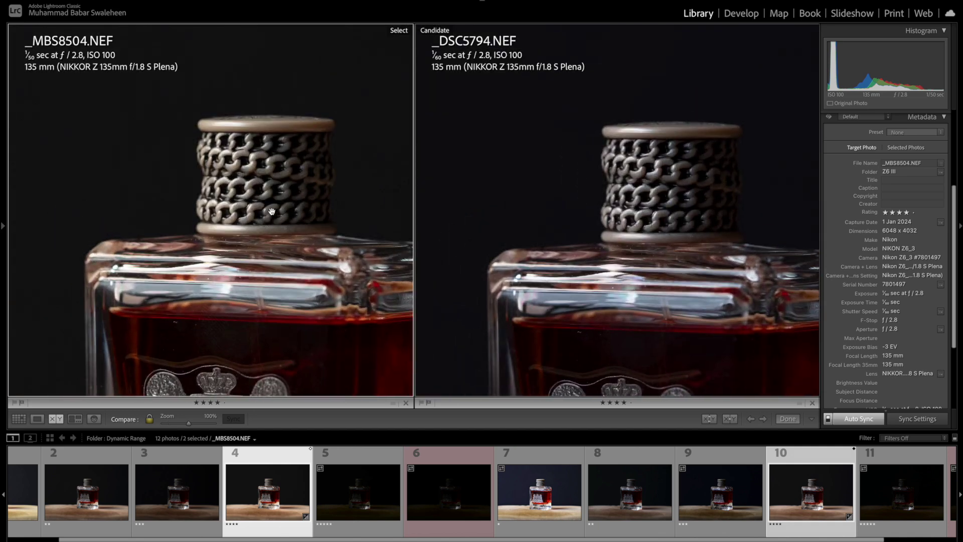
pyautogui.click(576, 209)
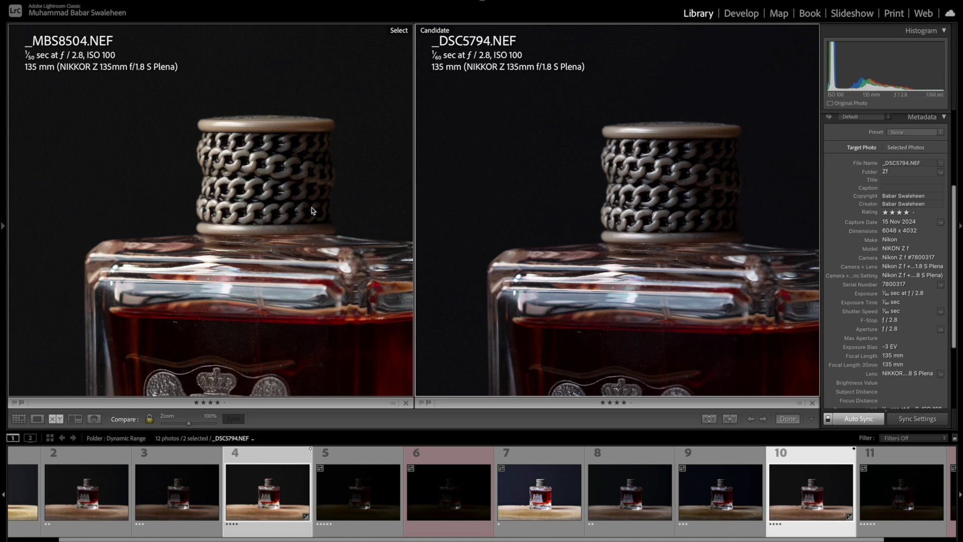
pyautogui.moveTo(313, 205); pyautogui.dragTo(281, 199)
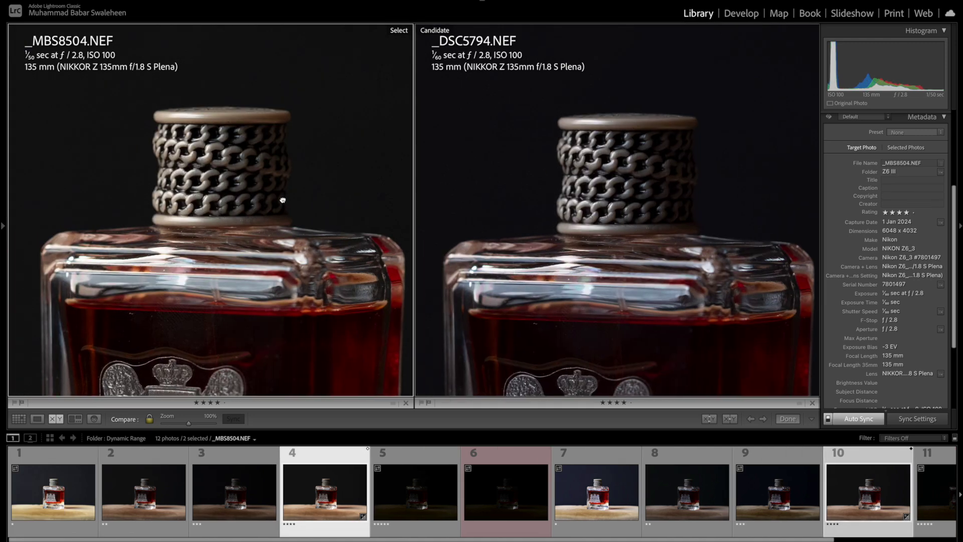
pyautogui.click(257, 192)
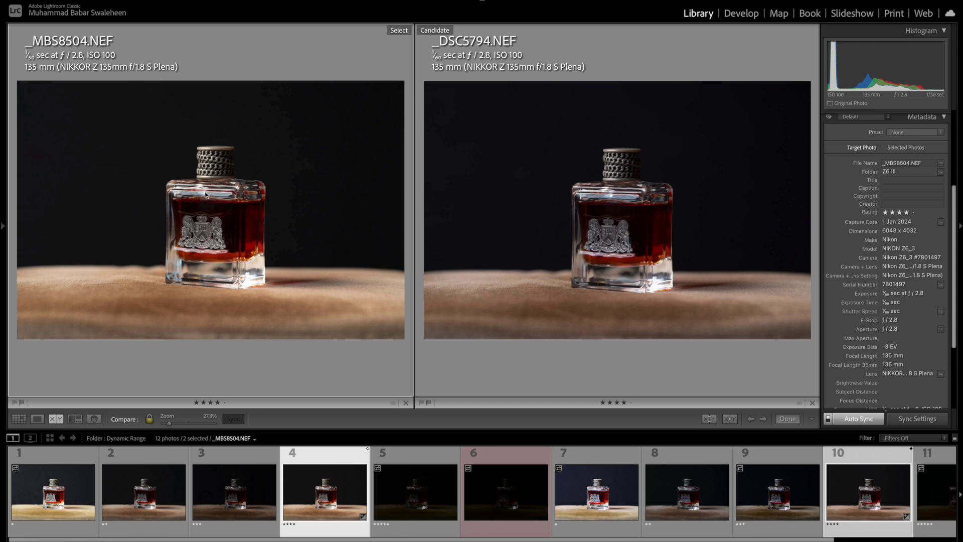
pyautogui.moveTo(207, 184); pyautogui.dragTo(244, 244)
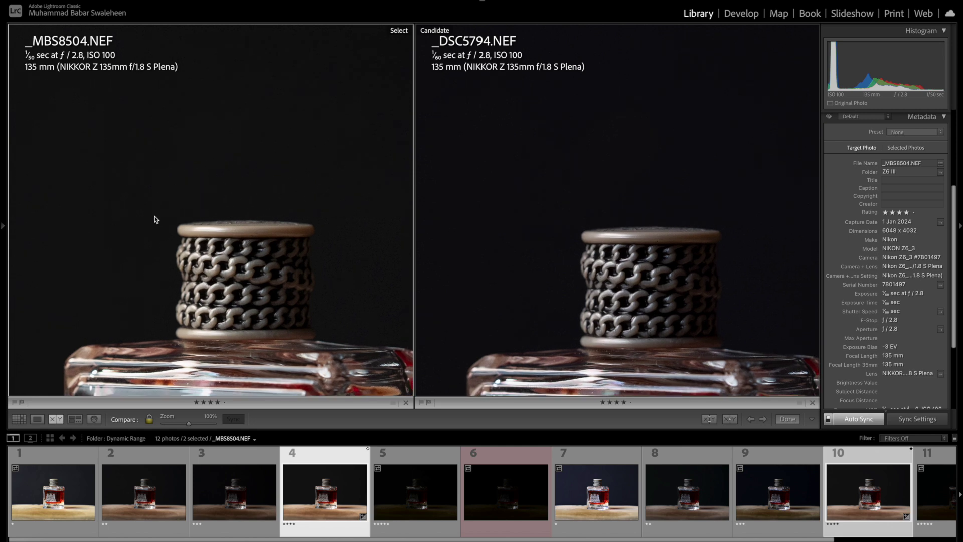
pyautogui.moveTo(154, 219); pyautogui.dragTo(233, 213)
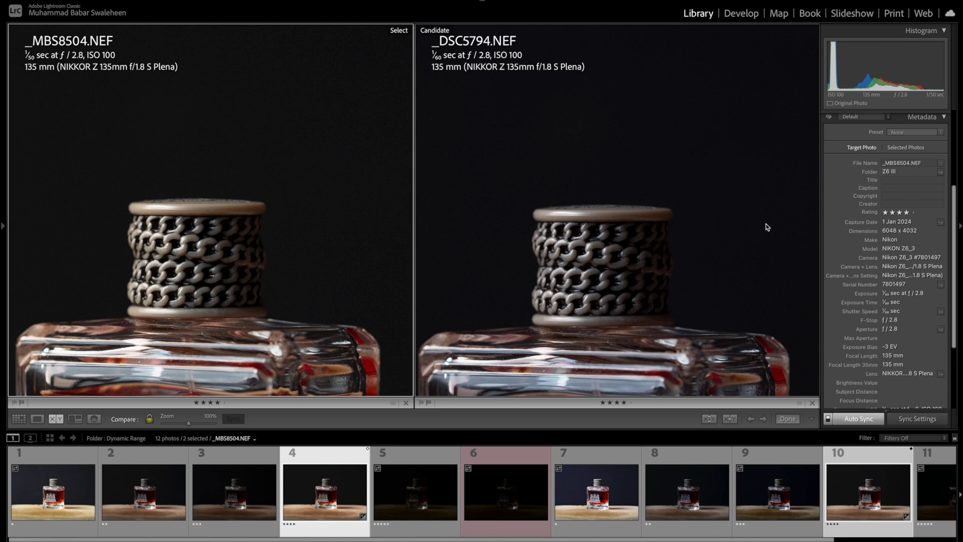
pyautogui.click(737, 200)
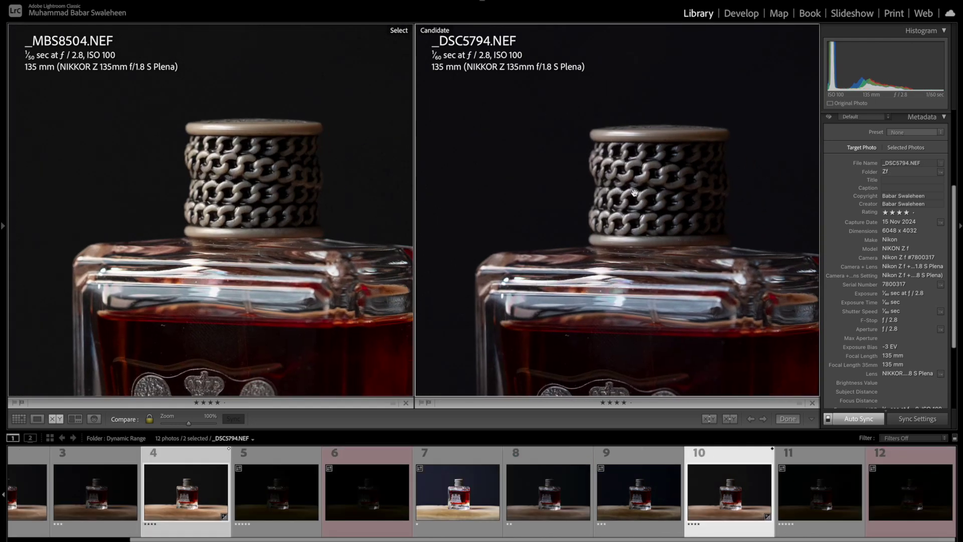
pyautogui.click(656, 250)
pyautogui.scroll(5, 894, 193)
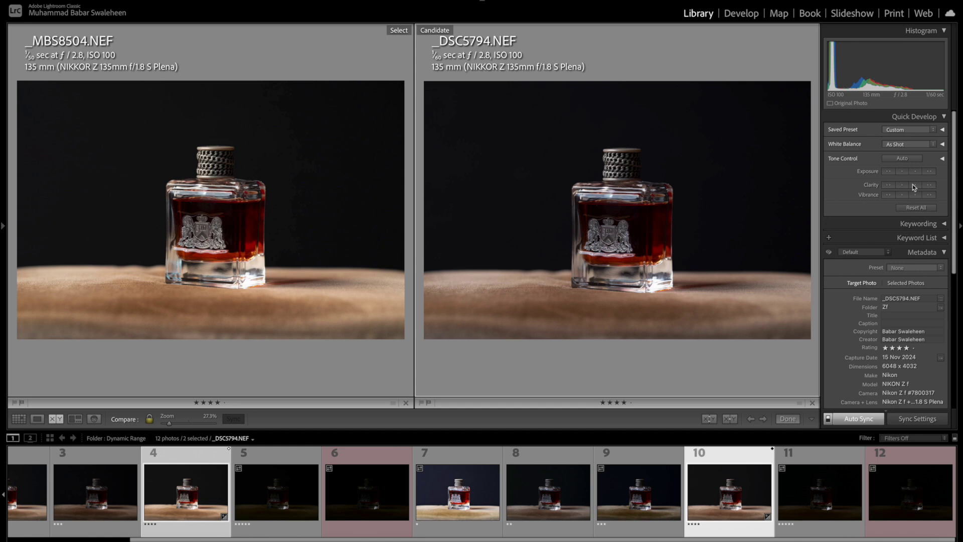
# - Reset both compared photos to default settings and select the -4 EV shot _MBS8506.NEF
pyautogui.click(916, 208)
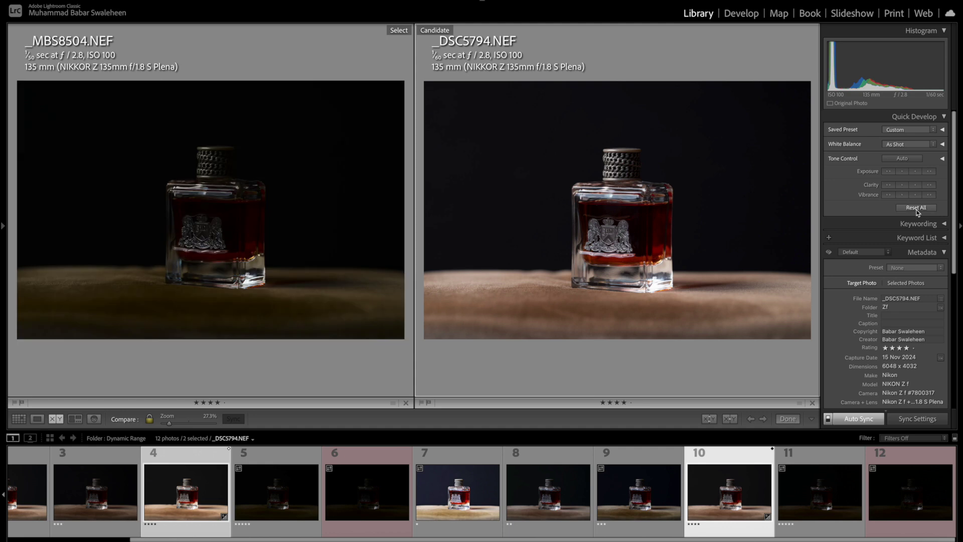
pyautogui.click(741, 13)
pyautogui.click(386, 482)
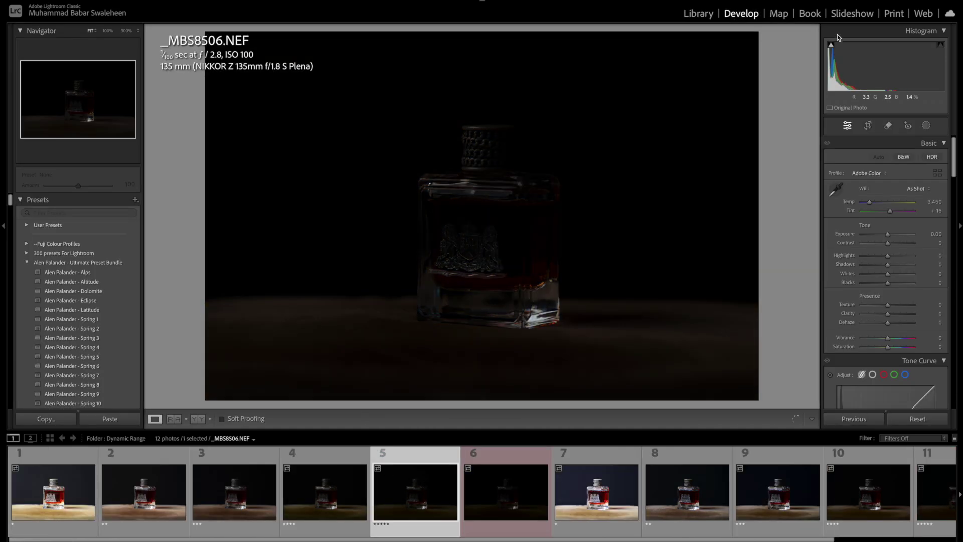
# - In Library, check the metadata of _DSC5795.NEF, then return to _MBS8506.NEF
pyautogui.click(698, 13)
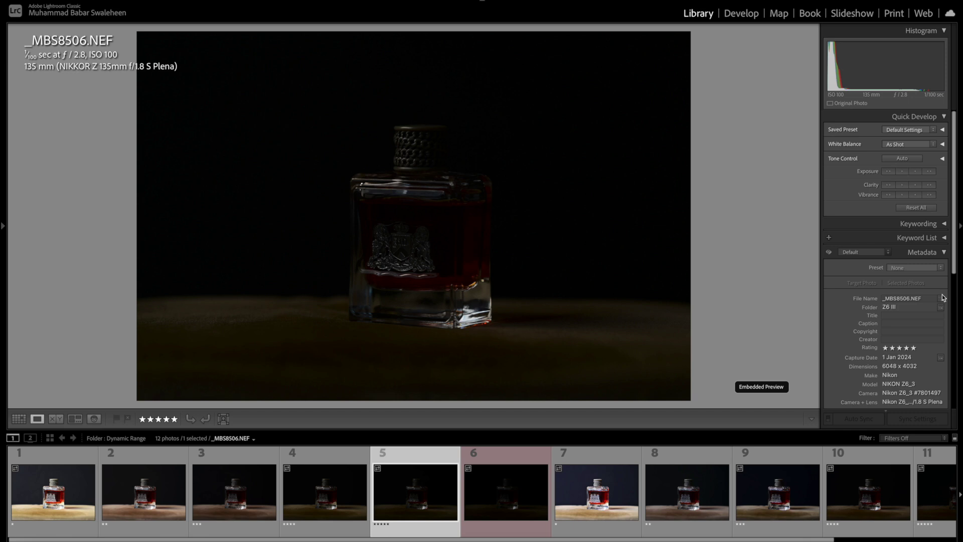
pyautogui.scroll(-5, 898, 351)
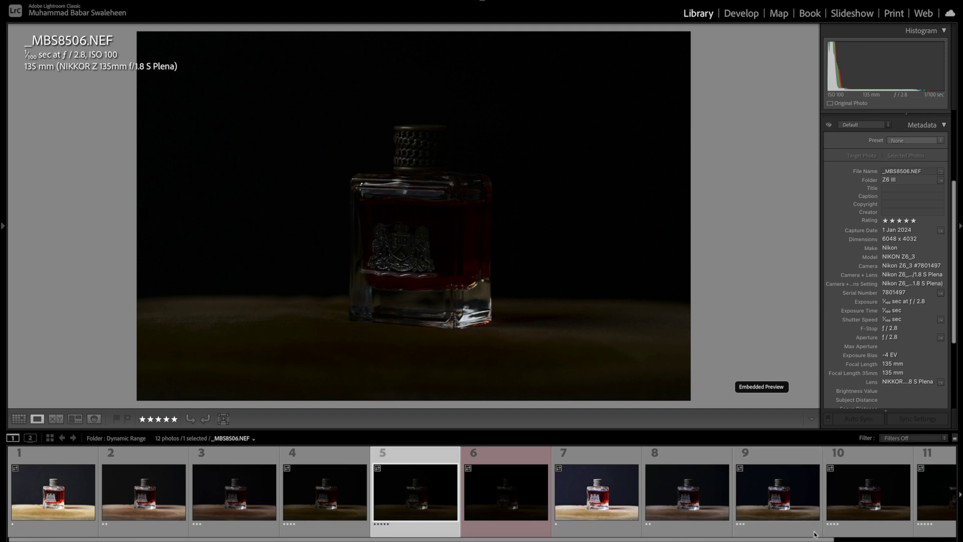
pyautogui.scroll(-2, 815, 533)
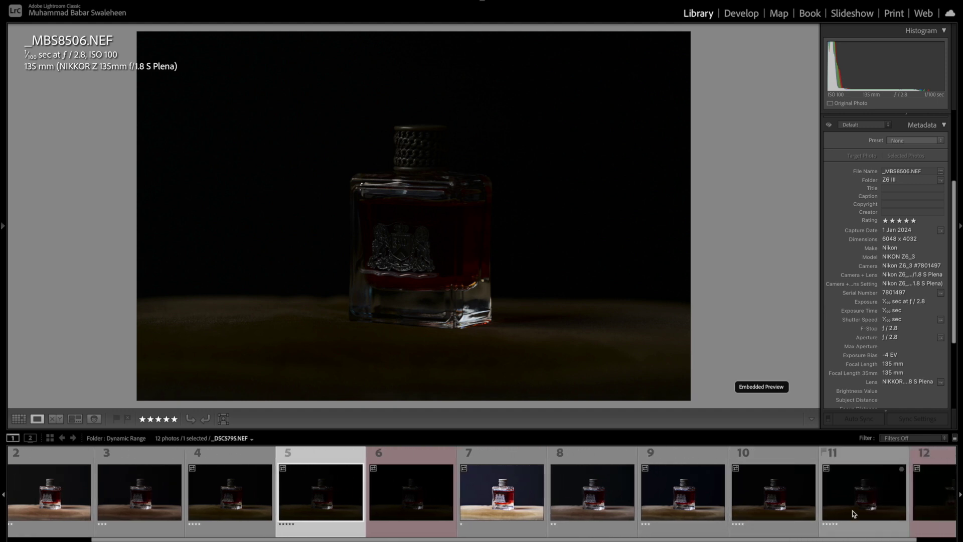
pyautogui.click(854, 514)
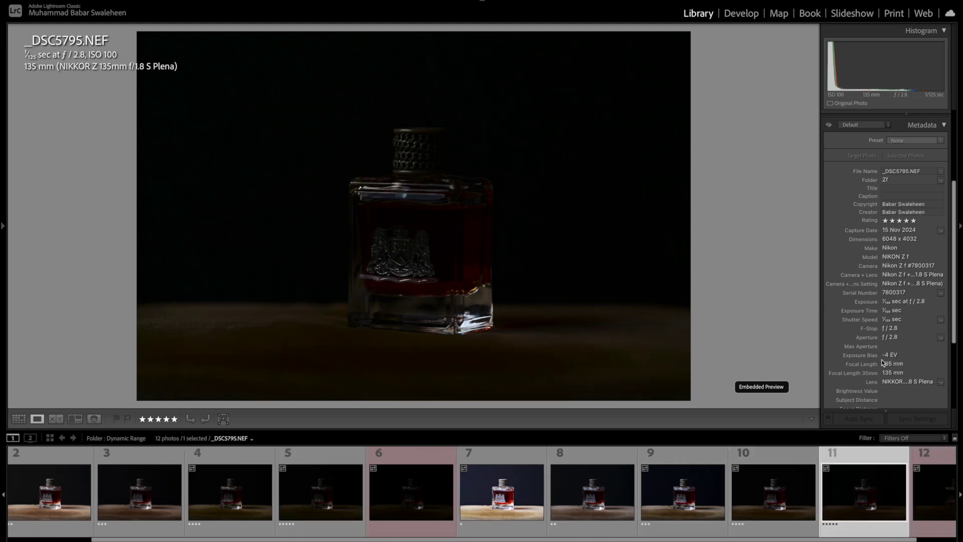
pyautogui.click(302, 506)
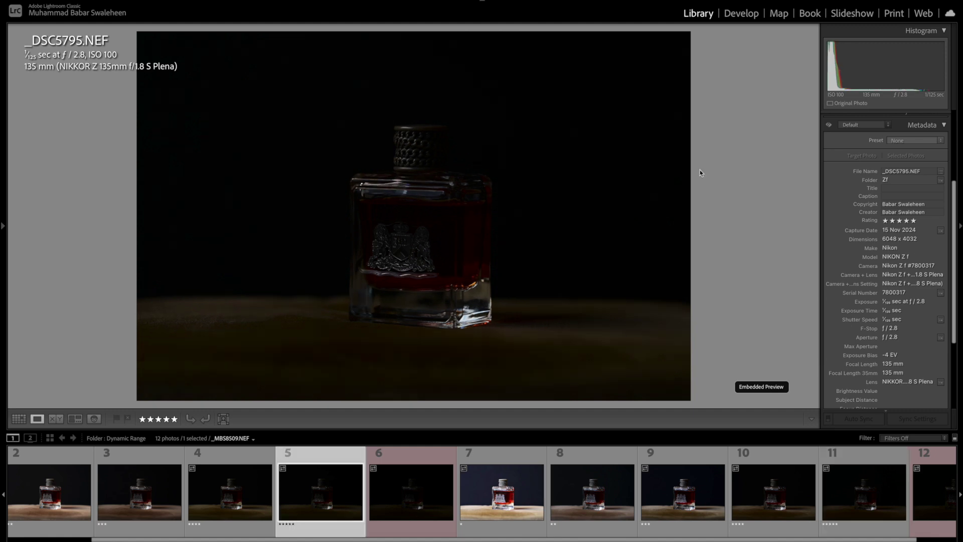
# - Set the Exposure of _MBS8506.NEF to +4.00 in Develop
pyautogui.click(742, 13)
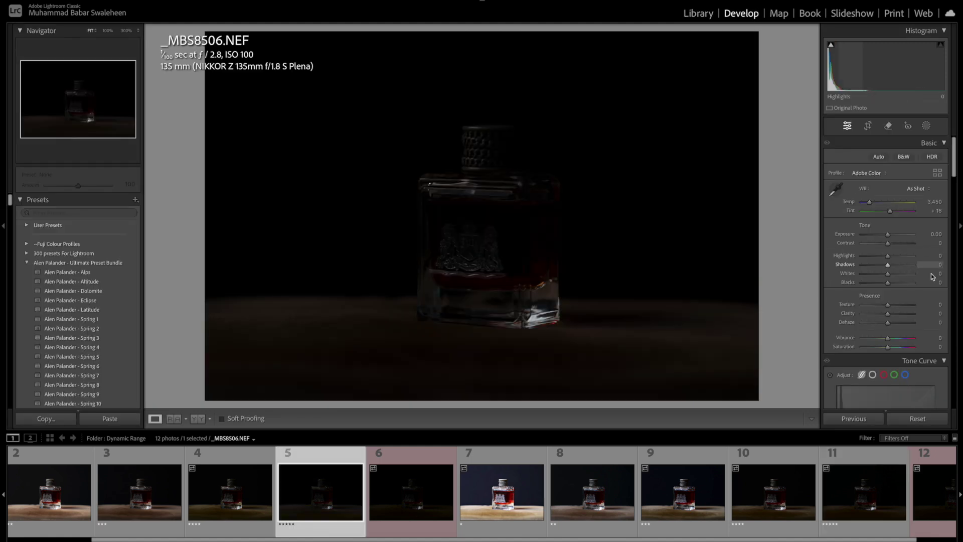
pyautogui.click(940, 236)
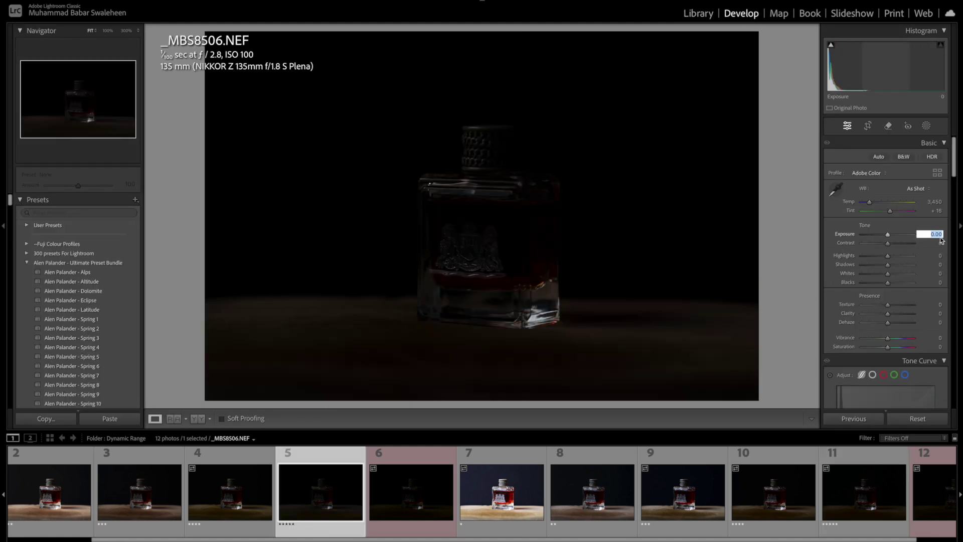
pyautogui.write('4')
pyautogui.press('Return')
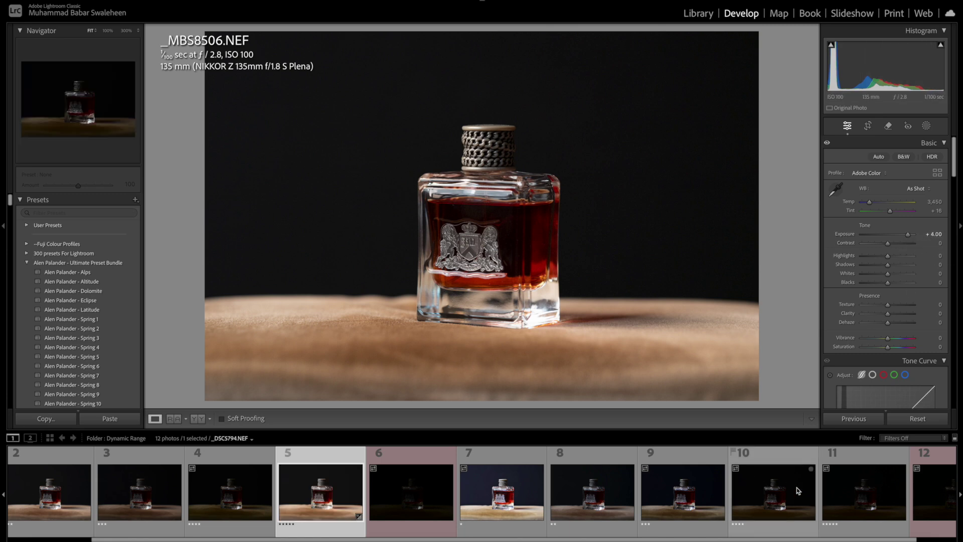
# - Set _DSC5795.NEF's Exposure to +4.00, then select it together with _MBS8506.NEF
pyautogui.click(848, 496)
pyautogui.click(943, 234)
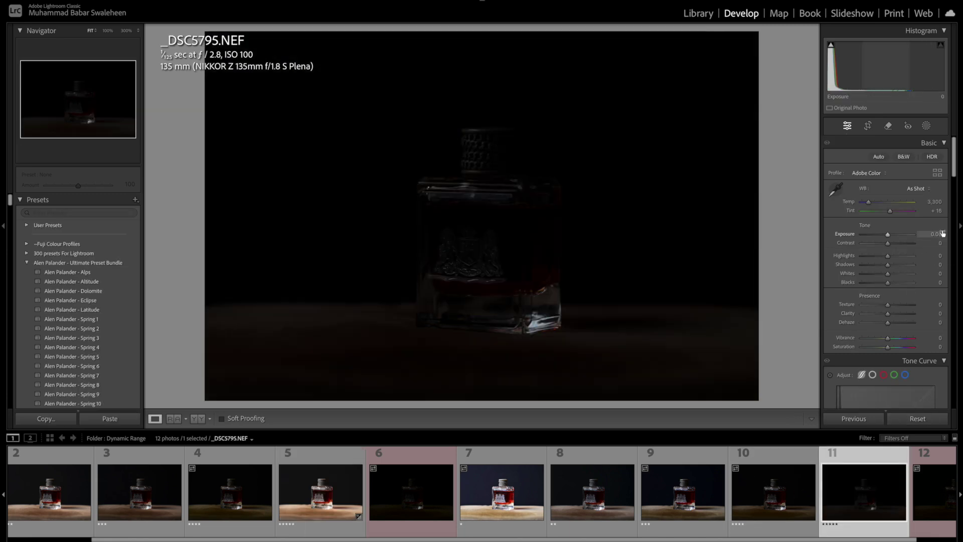
pyautogui.click(943, 234)
pyautogui.write('+ 4')
pyautogui.press('Return')
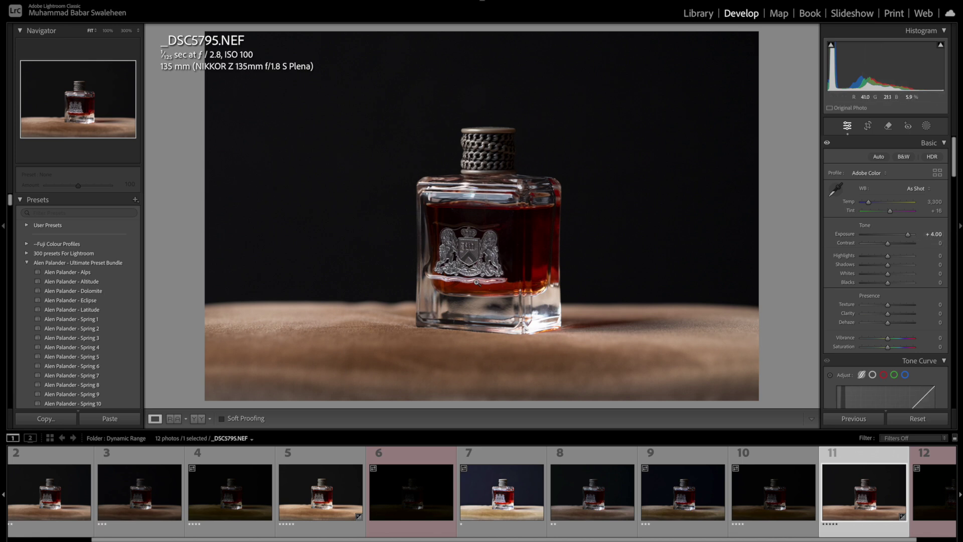
pyautogui.click(321, 510)
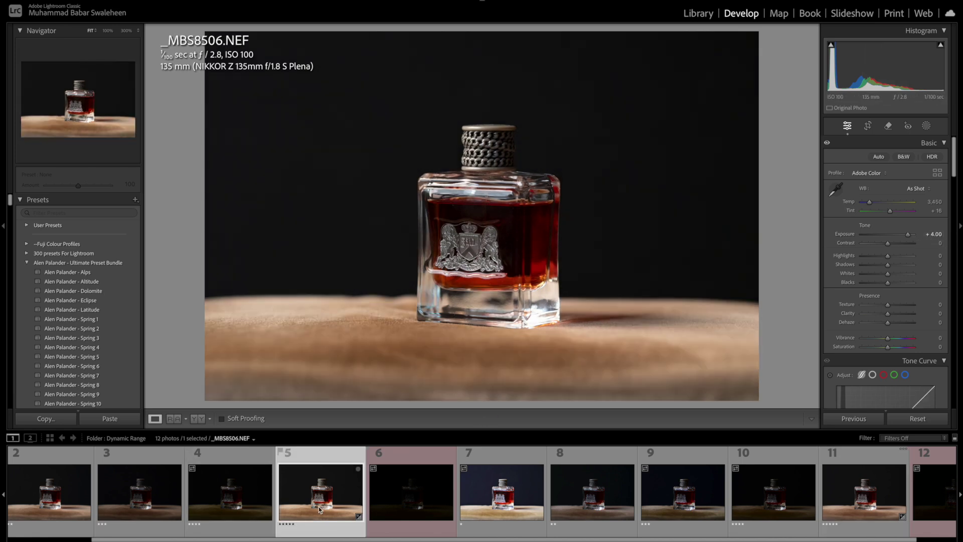
pyautogui.keyDown('ctrl'); pyautogui.click(858, 497); pyautogui.keyUp('ctrl')
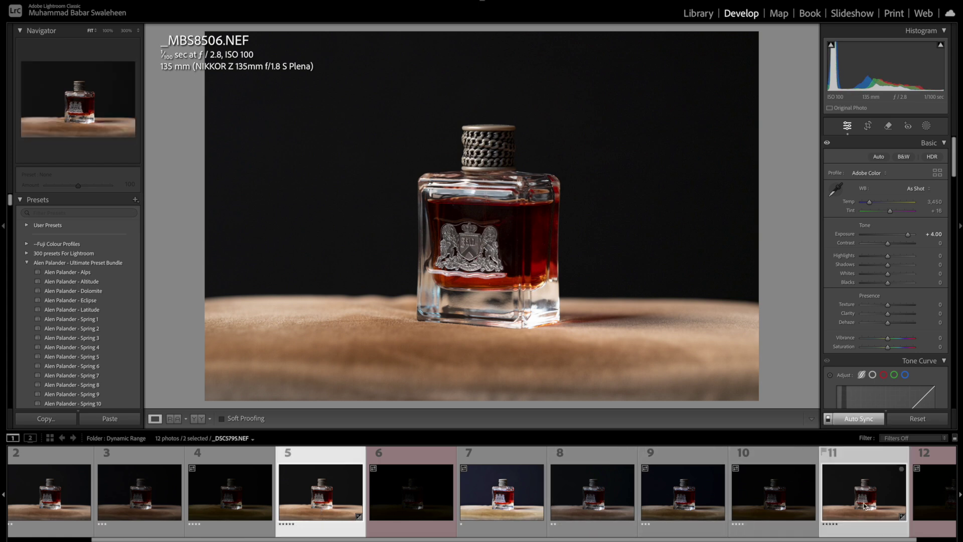
# - Compare the two +4 shots side by side at 100%, panning from cap to base
pyautogui.press('c')
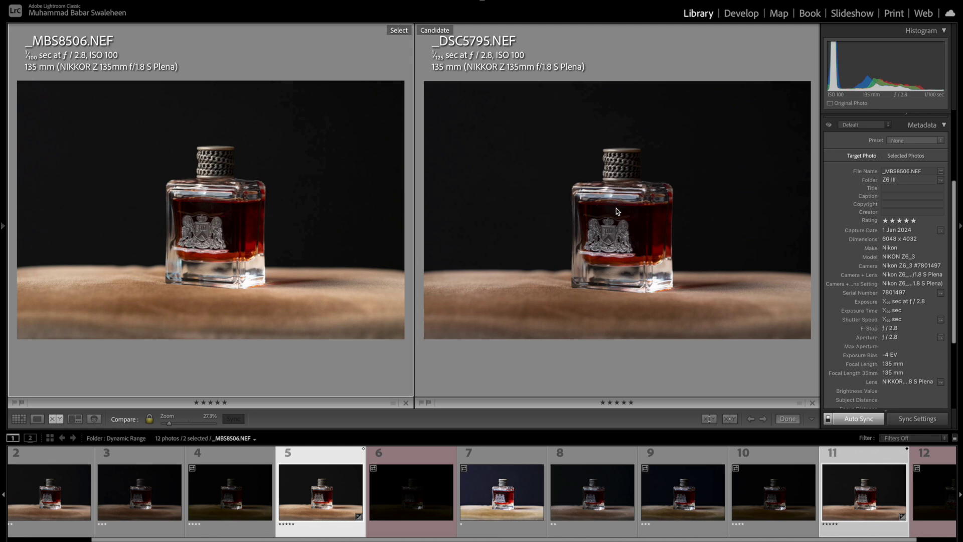
pyautogui.click(237, 179)
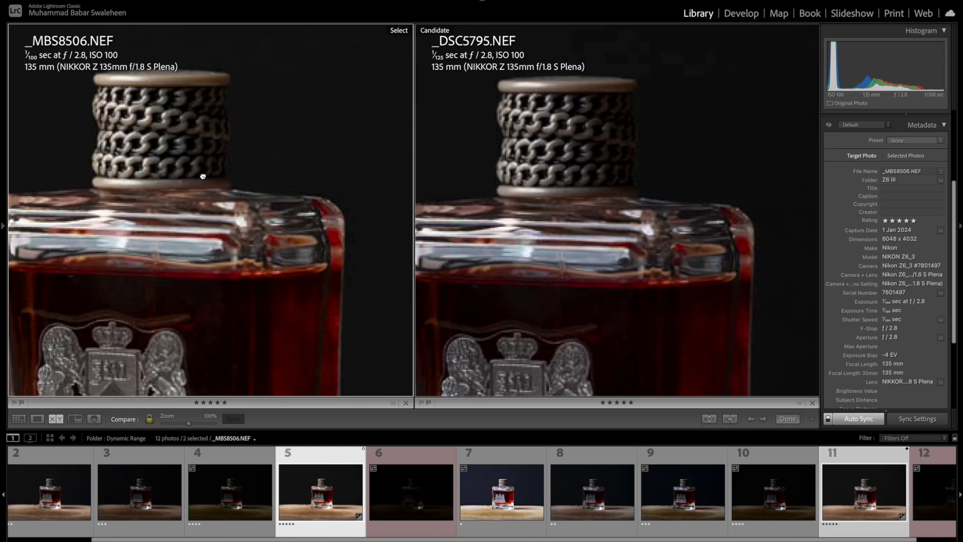
pyautogui.moveTo(252, 226); pyautogui.dragTo(257, 239)
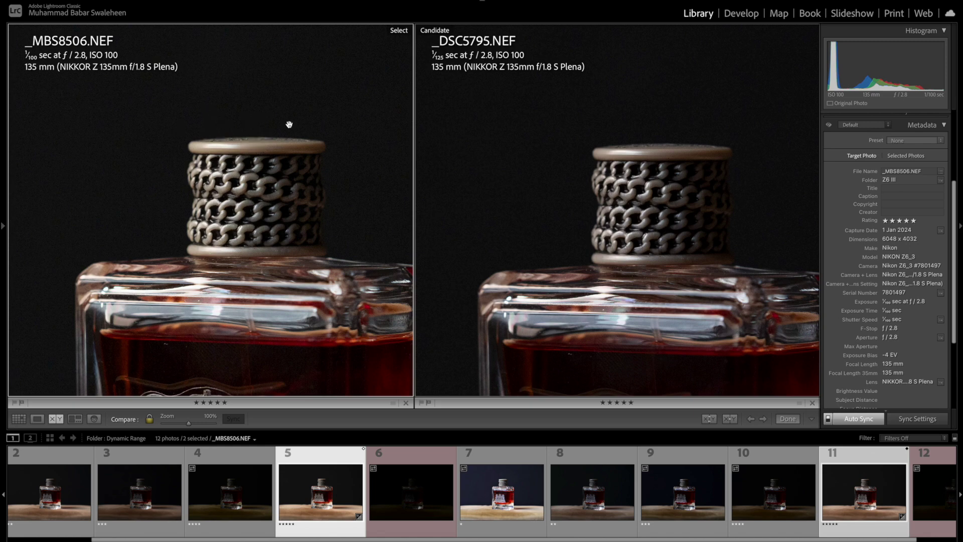
pyautogui.moveTo(289, 125); pyautogui.dragTo(148, 136)
pyautogui.moveTo(257, 189); pyautogui.dragTo(334, 271)
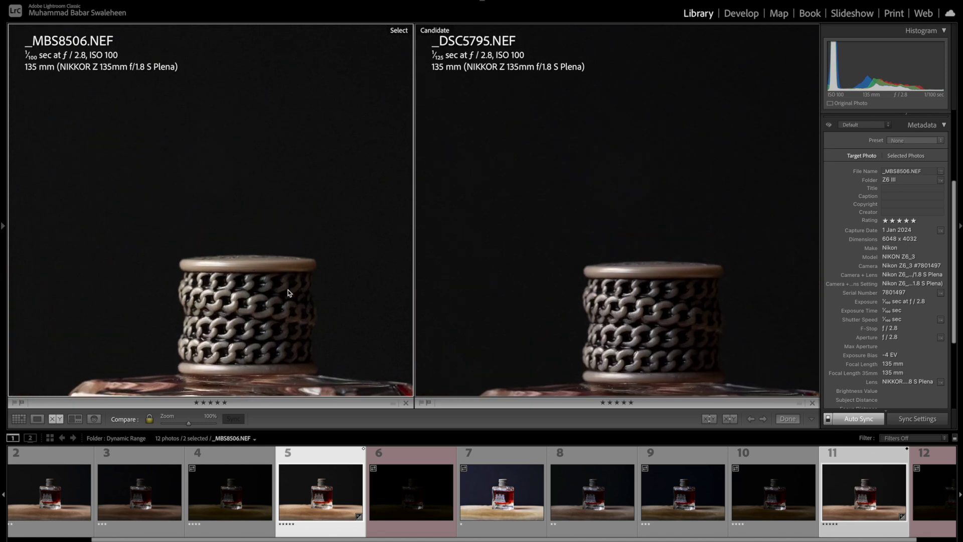
pyautogui.moveTo(289, 293); pyautogui.dragTo(270, 222)
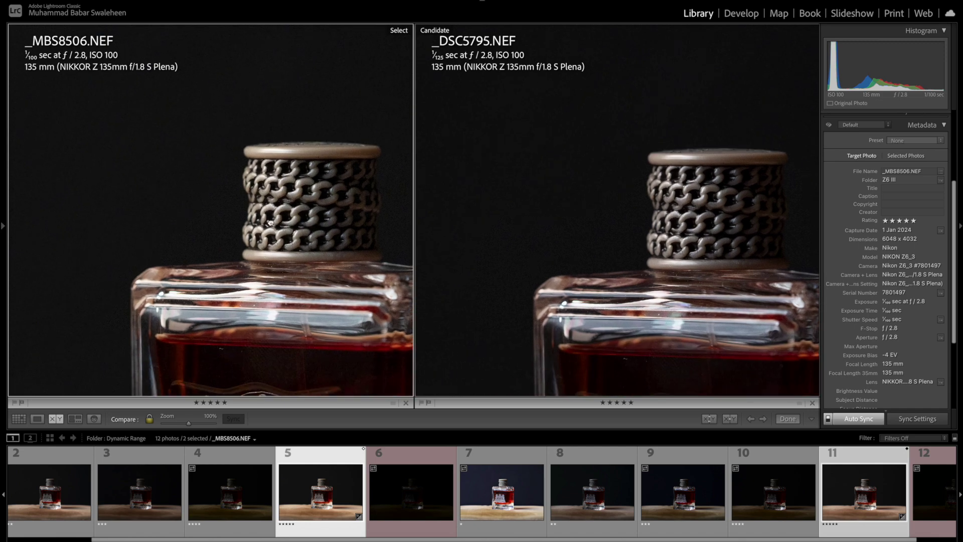
pyautogui.moveTo(204, 276); pyautogui.dragTo(101, 216)
# - Frame the cap, shoulder and crest in both close-ups, then fit both photos back
pyautogui.moveTo(249, 225); pyautogui.dragTo(219, 249)
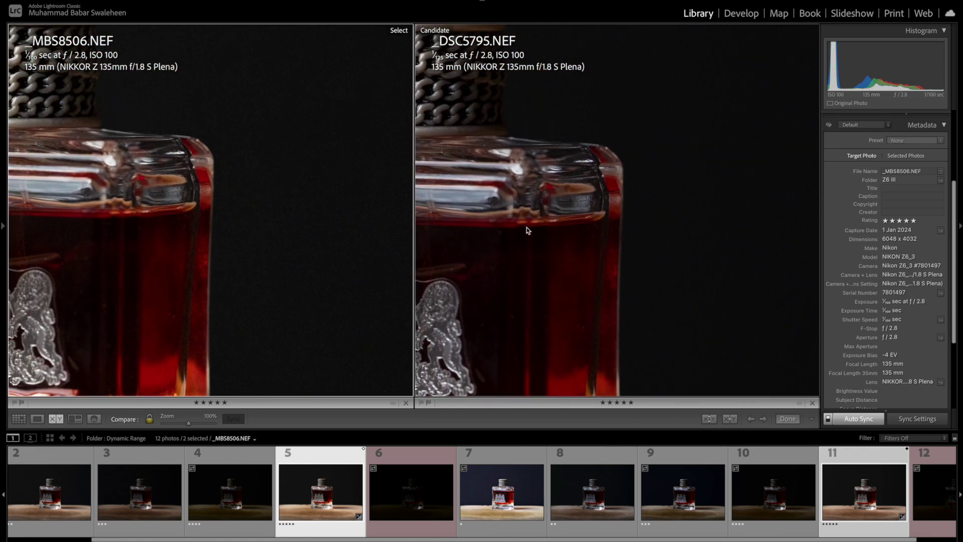
pyautogui.moveTo(190, 201); pyautogui.dragTo(397, 271)
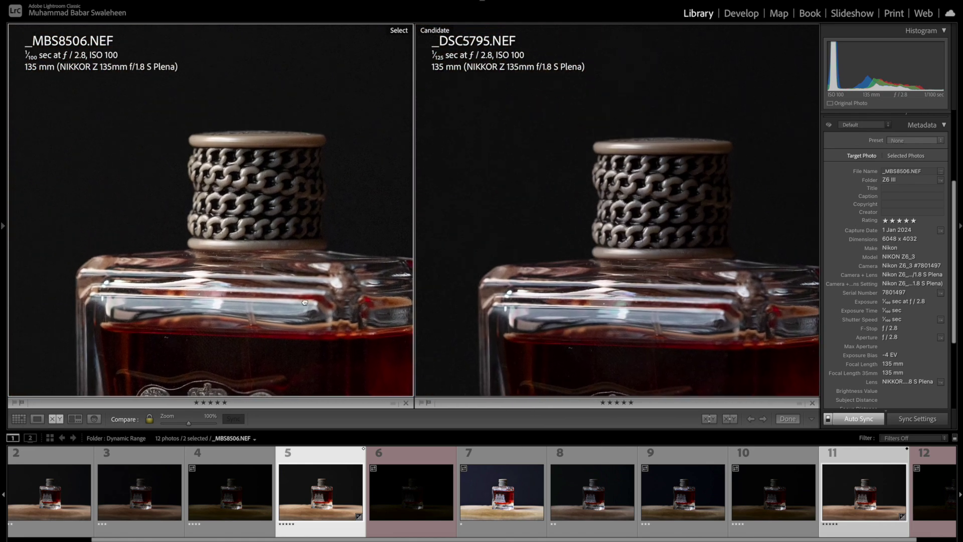
pyautogui.moveTo(274, 260); pyautogui.dragTo(218, 214)
pyautogui.moveTo(613, 179); pyautogui.dragTo(653, 256)
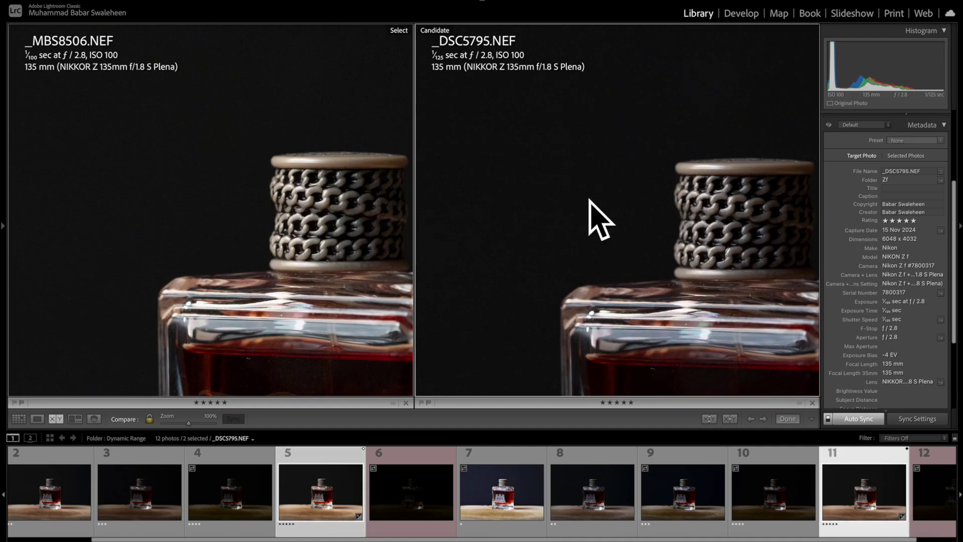
pyautogui.moveTo(699, 231); pyautogui.dragTo(602, 230)
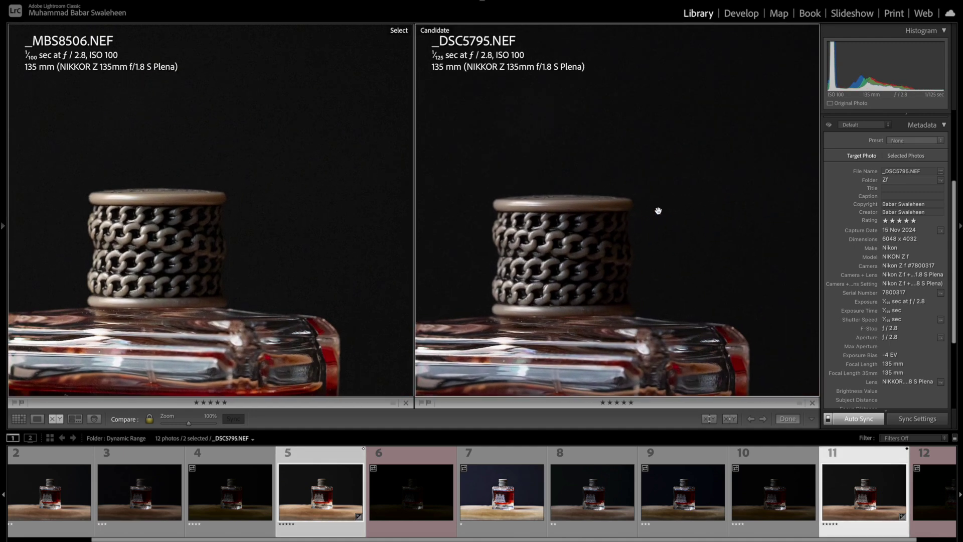
pyautogui.moveTo(658, 208); pyautogui.dragTo(717, 30)
pyautogui.moveTo(643, 417); pyautogui.dragTo(638, 260)
pyautogui.click(628, 249)
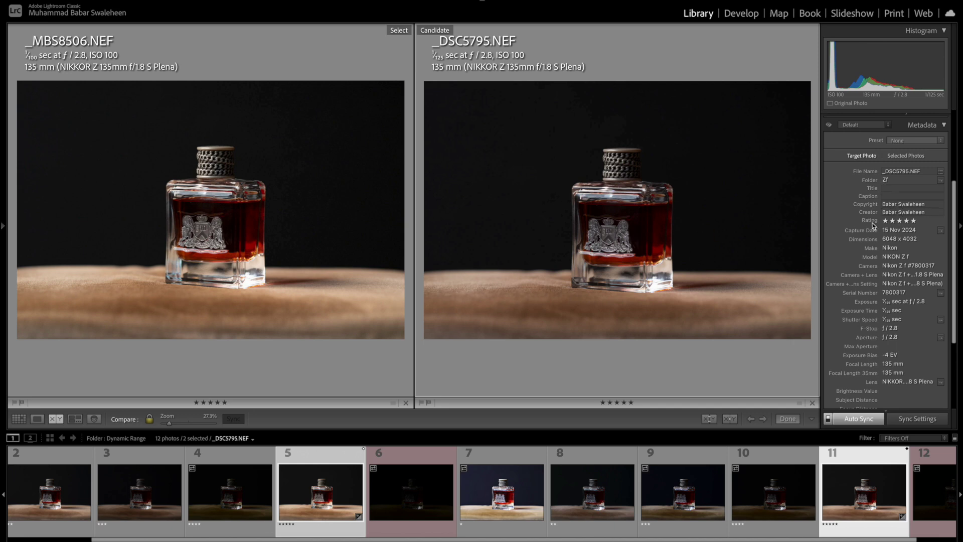
# - Reset both -4 EV photos to default settings
pyautogui.scroll(3, 873, 228)
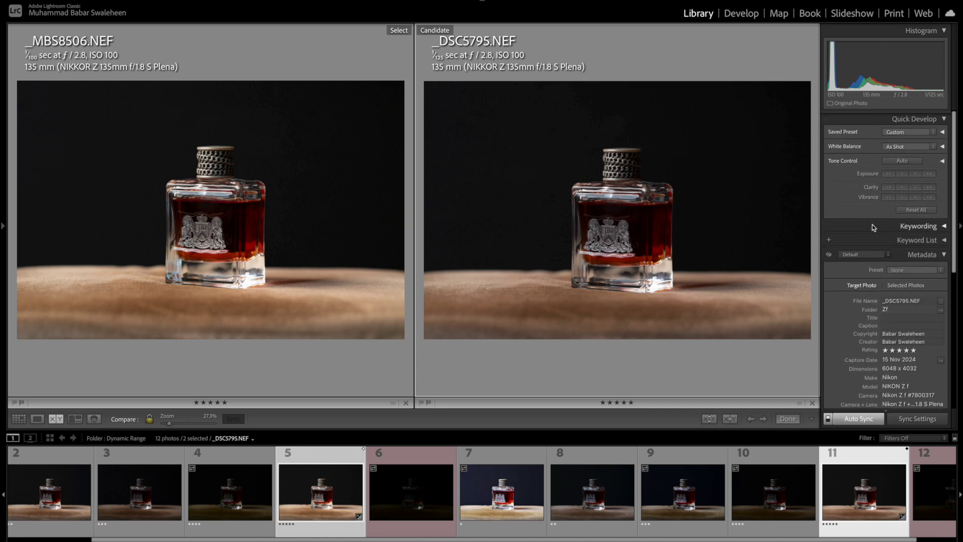
pyautogui.click(911, 208)
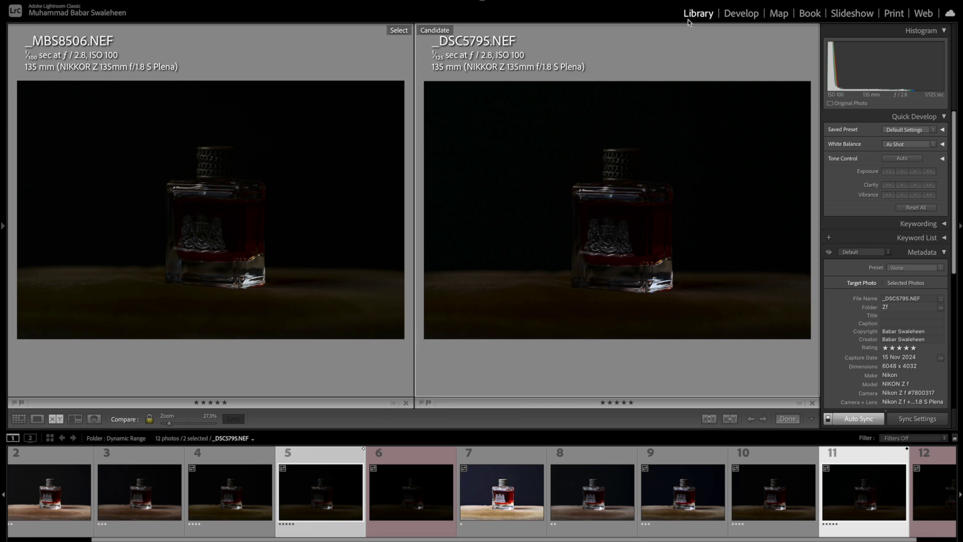
pyautogui.click(741, 14)
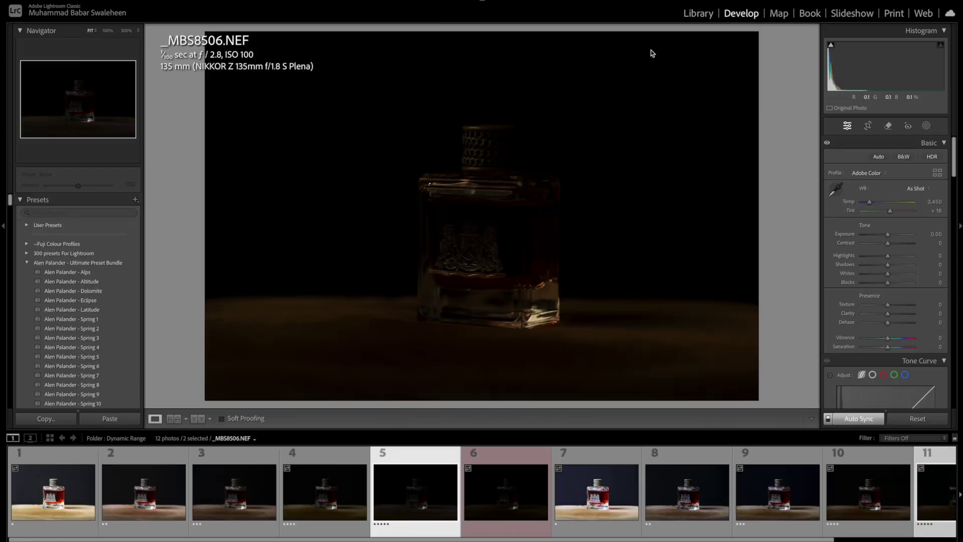
pyautogui.click(696, 15)
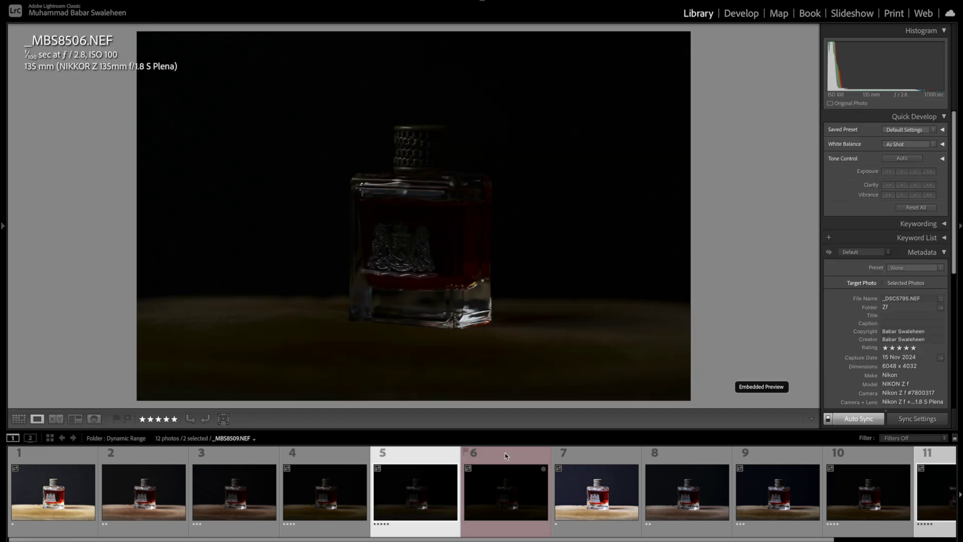
# - Check the -5 EV metadata of _MBS8509.NEF and _DSC5796.NEF, then open _MBS8509.NEF in Develop
pyautogui.click(504, 482)
pyautogui.scroll(-5, 905, 351)
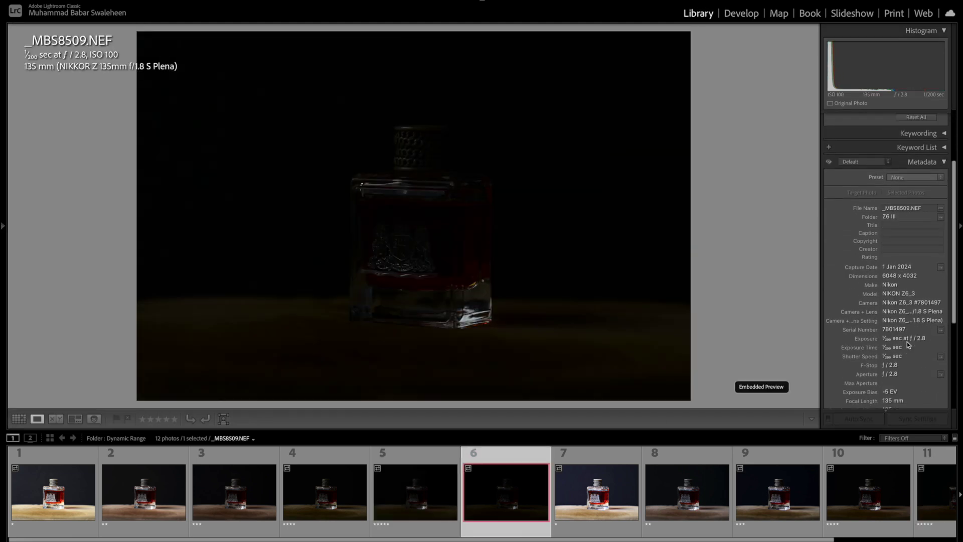
pyautogui.scroll(-1, 905, 345)
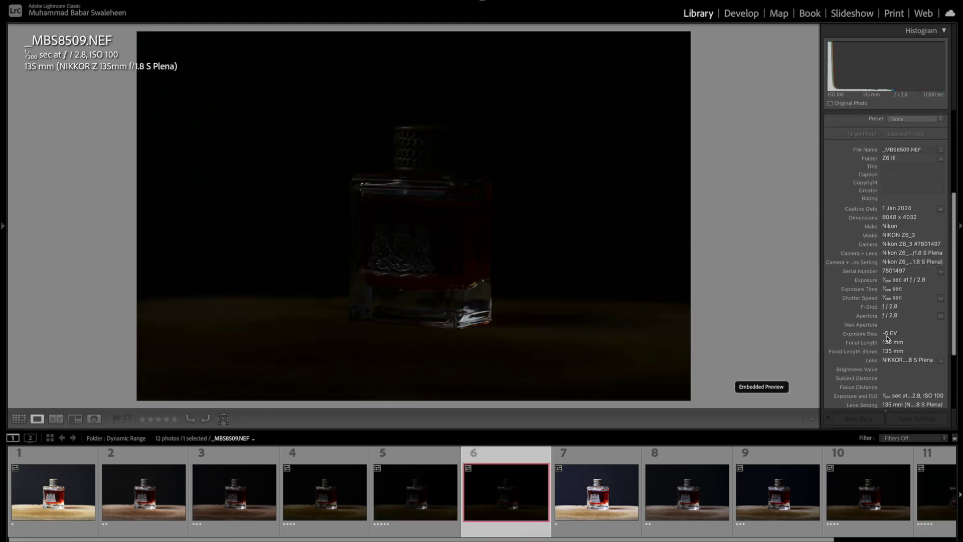
pyautogui.scroll(-2, 747, 502)
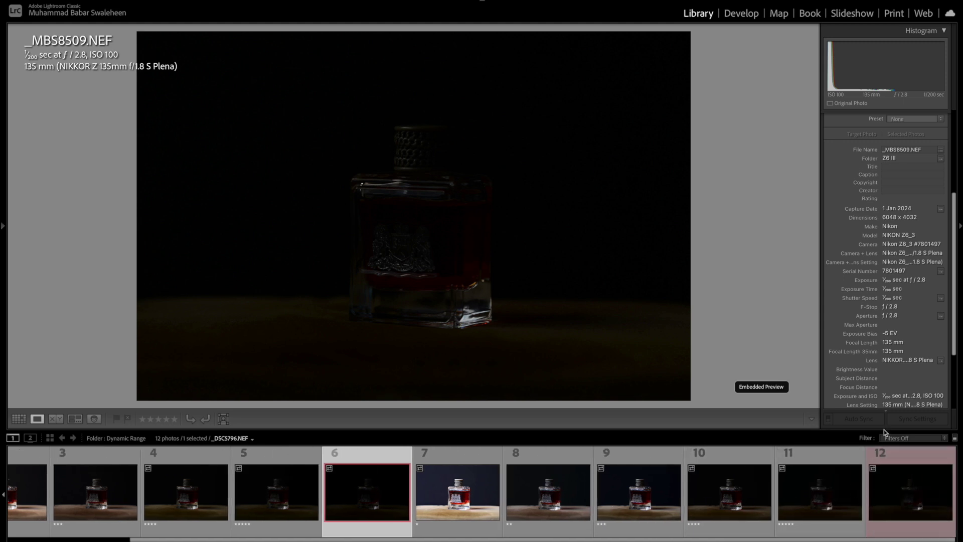
pyautogui.click(912, 506)
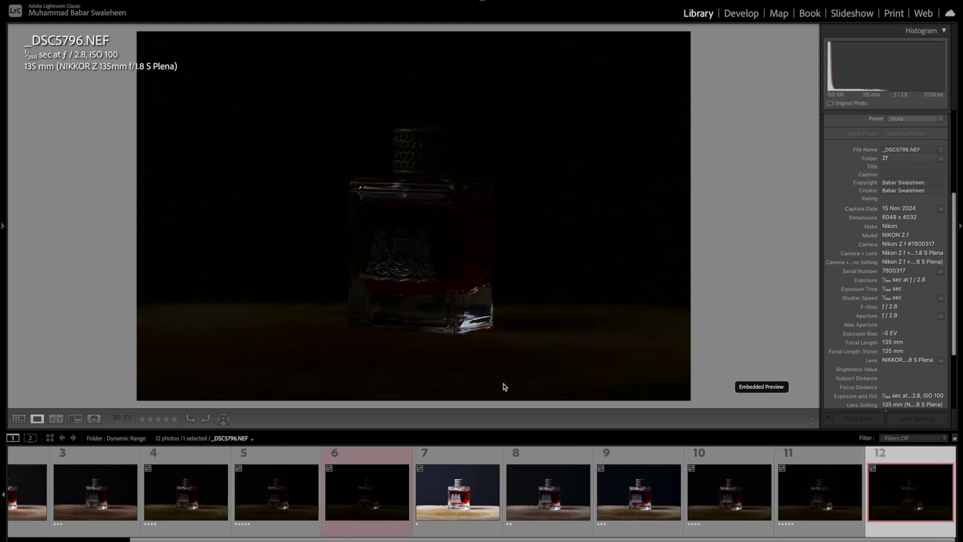
pyautogui.click(380, 490)
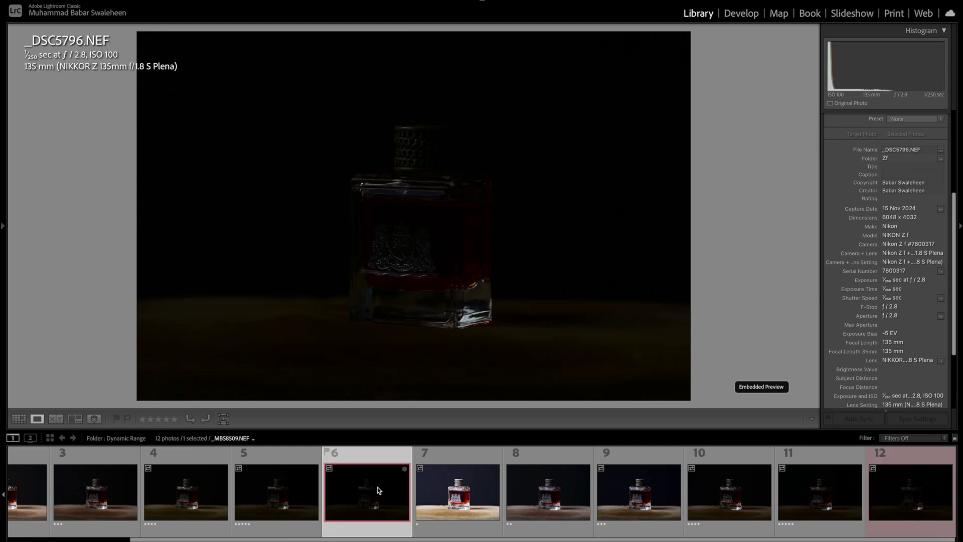
pyautogui.click(742, 14)
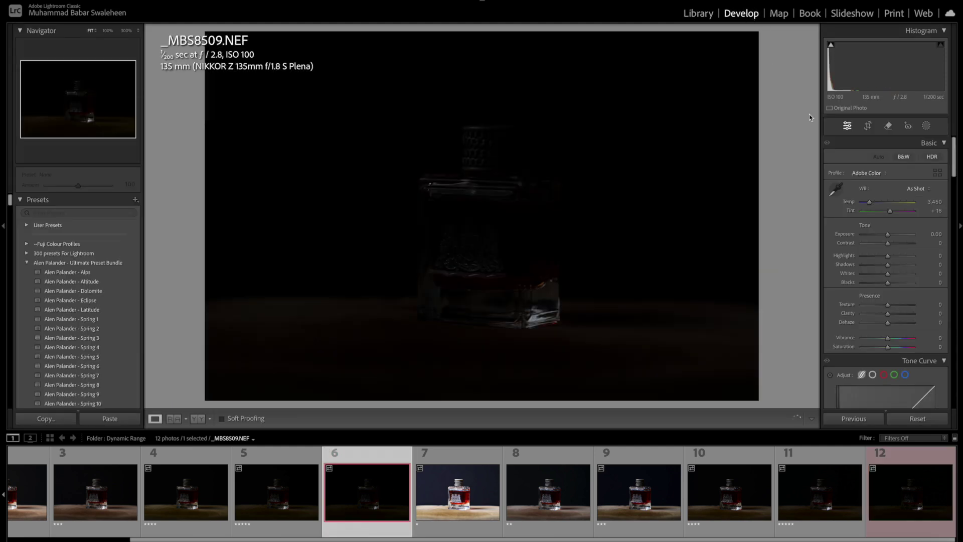
pyautogui.click(936, 234)
# - Push the Exposure of _MBS8509.NEF and _DSC5796.NEF to +5.00
pyautogui.write('+ ')
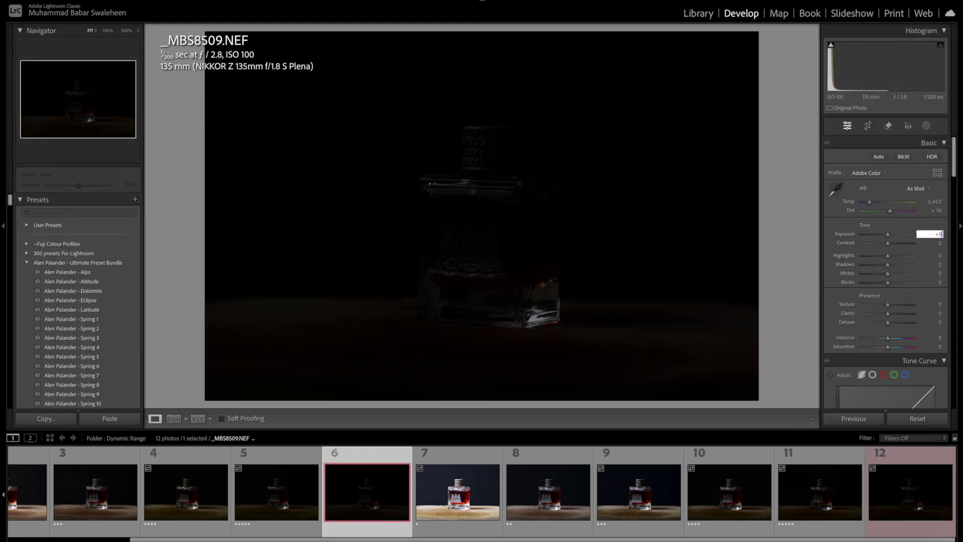
pyautogui.write('5')
pyautogui.press('Return')
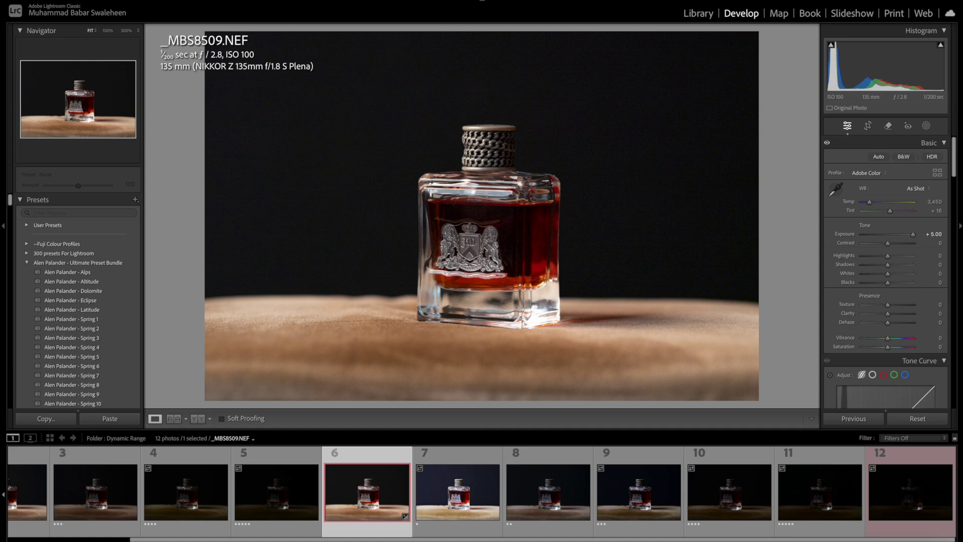
pyautogui.click(918, 493)
pyautogui.click(931, 235)
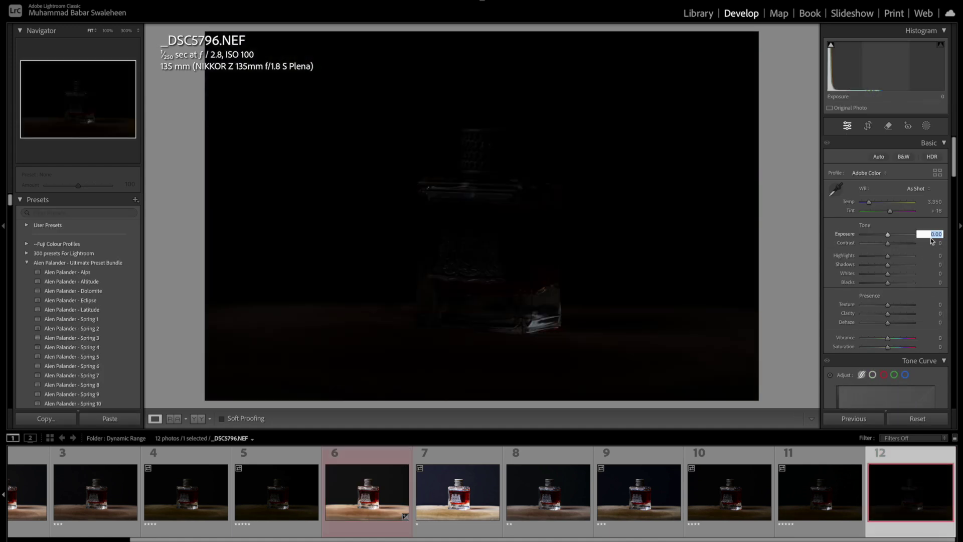
pyautogui.write('+ 5')
pyautogui.press('Return')
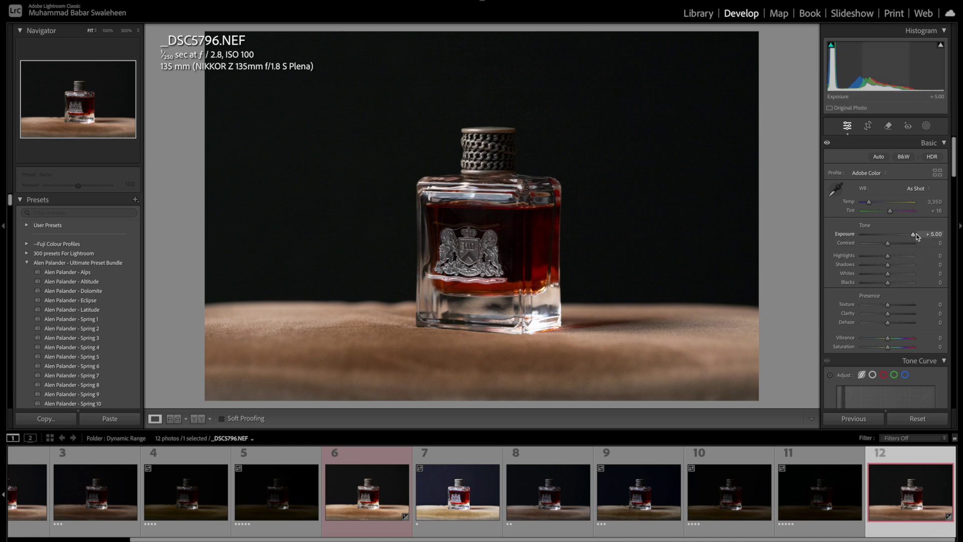
# - Select _MBS8509.NEF and _DSC5796.NEF together and compare them side by side
pyautogui.click(383, 502)
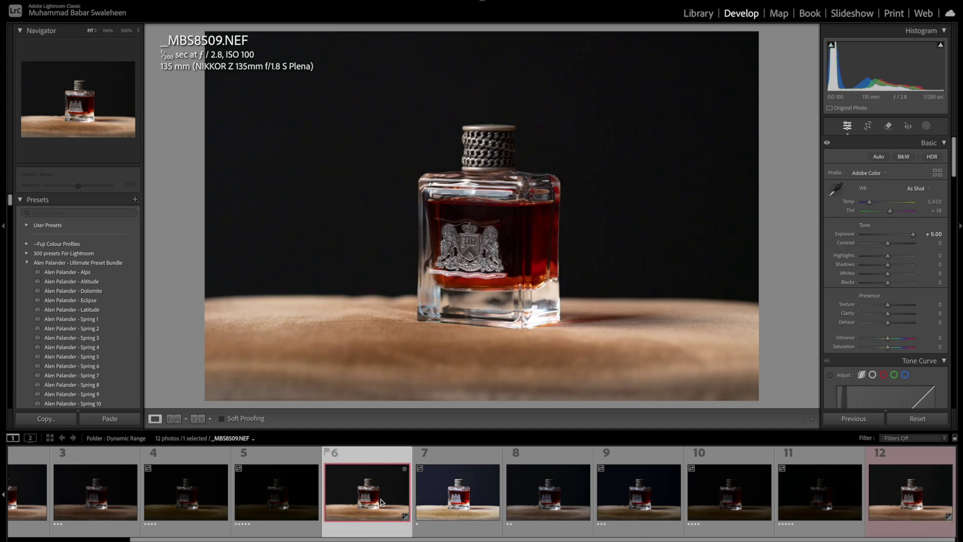
pyautogui.keyDown('ctrl'); pyautogui.click(912, 511); pyautogui.keyUp('ctrl')
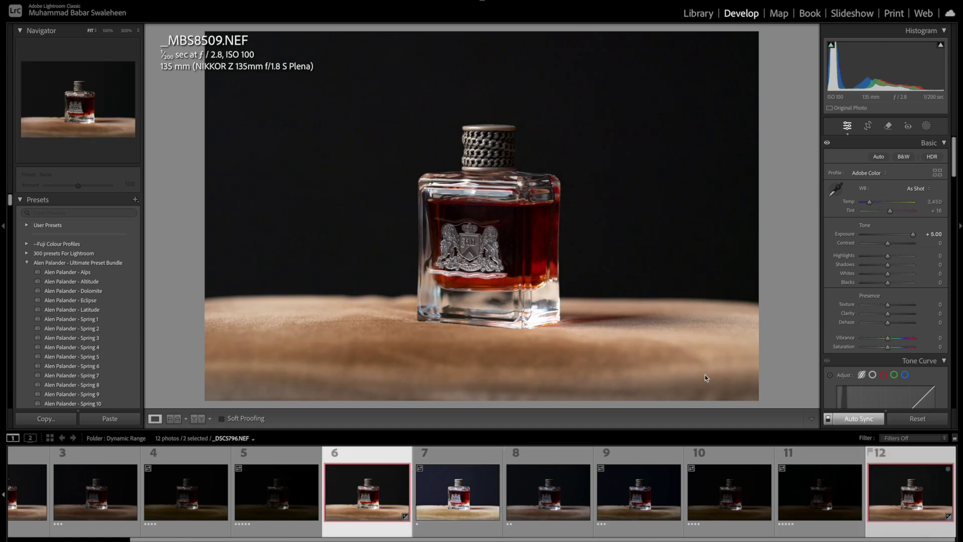
pyautogui.press('c')
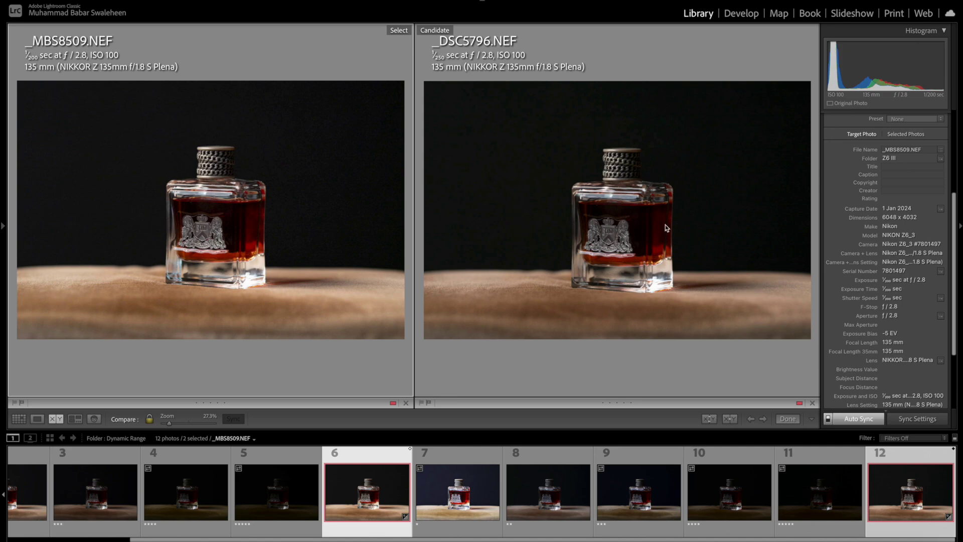
pyautogui.click(598, 192)
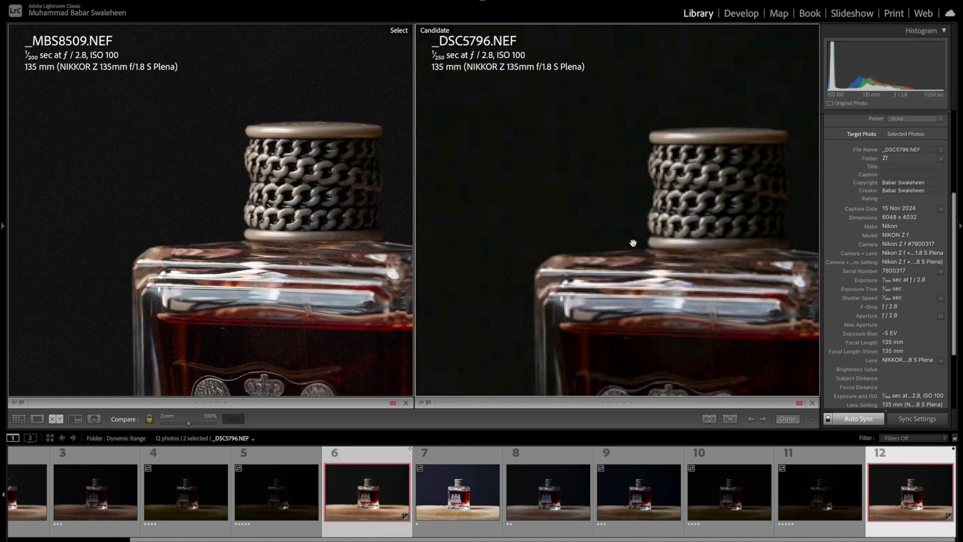
pyautogui.moveTo(633, 242); pyautogui.dragTo(633, 285)
pyautogui.moveTo(332, 137); pyautogui.dragTo(224, 137)
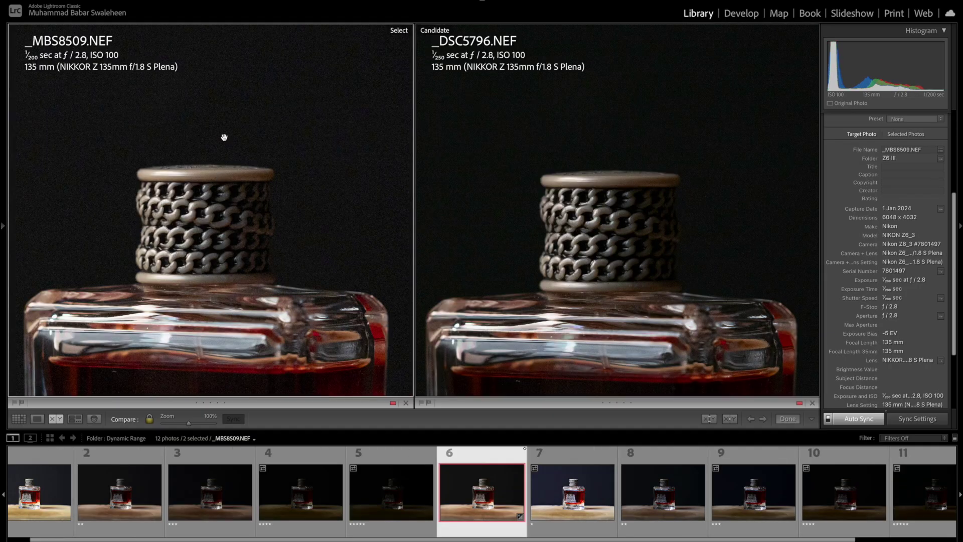
pyautogui.moveTo(283, 173); pyautogui.dragTo(258, 132)
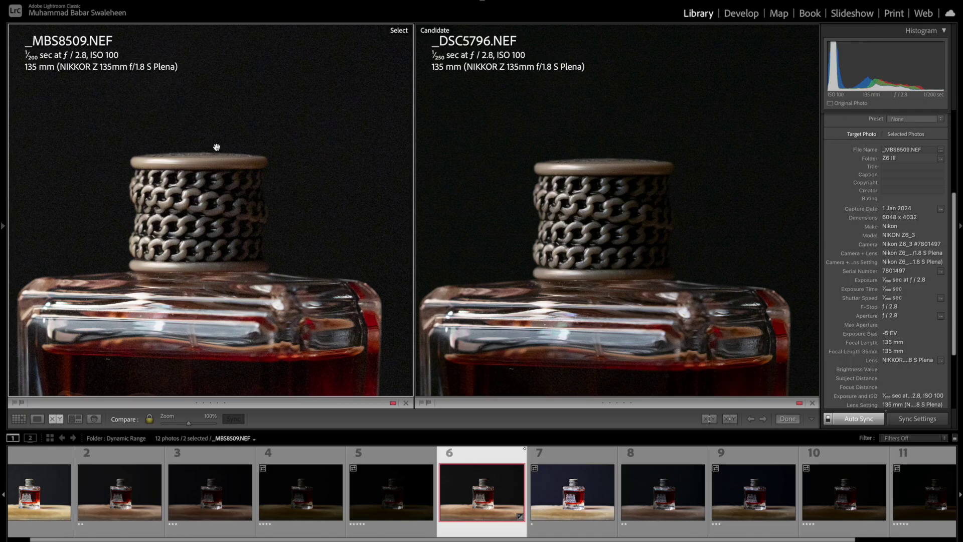
pyautogui.scroll(-15, 216, 147)
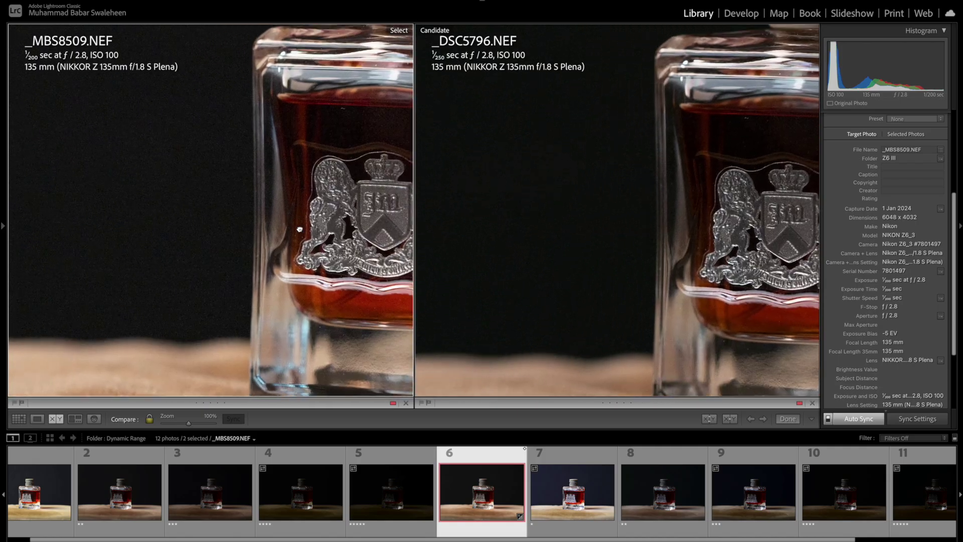
pyautogui.scroll(15, 300, 230)
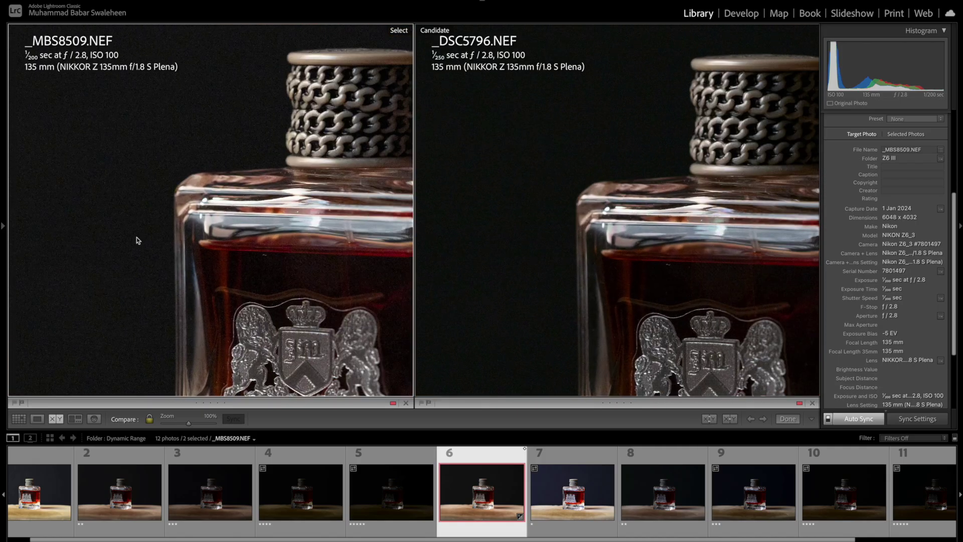
pyautogui.hscroll(10, 217, 224)
pyautogui.scroll(-5, 217, 224)
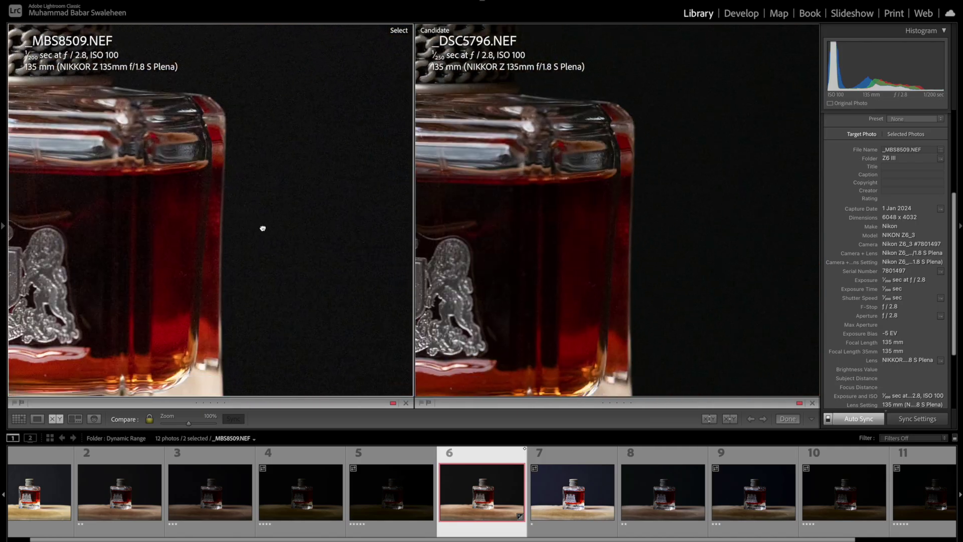
pyautogui.moveTo(263, 229); pyautogui.dragTo(223, 164)
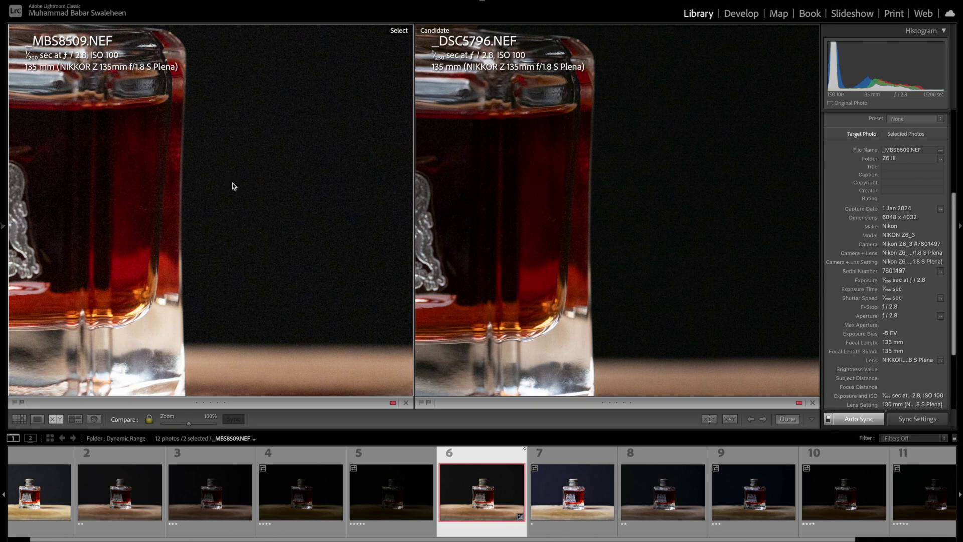
pyautogui.scroll(10, 232, 211)
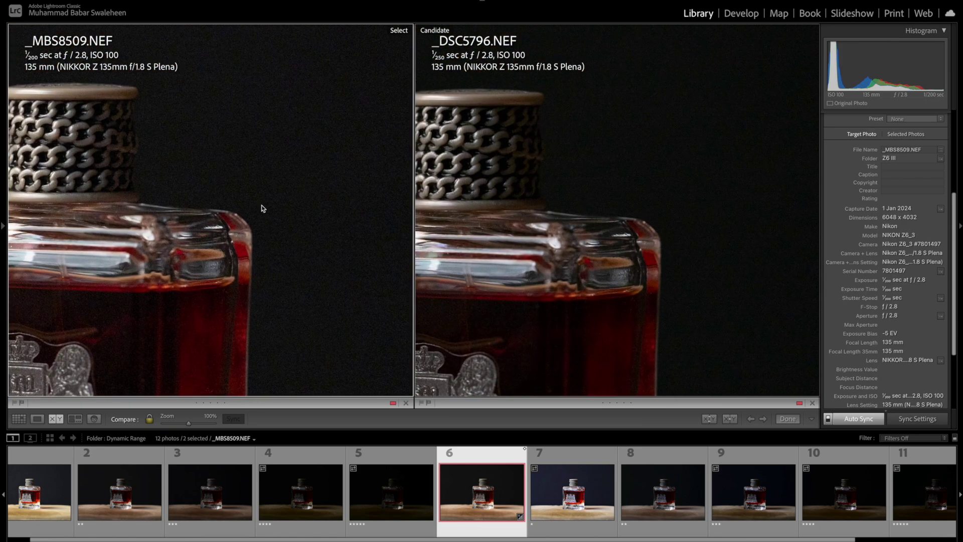
pyautogui.scroll(6, 261, 208)
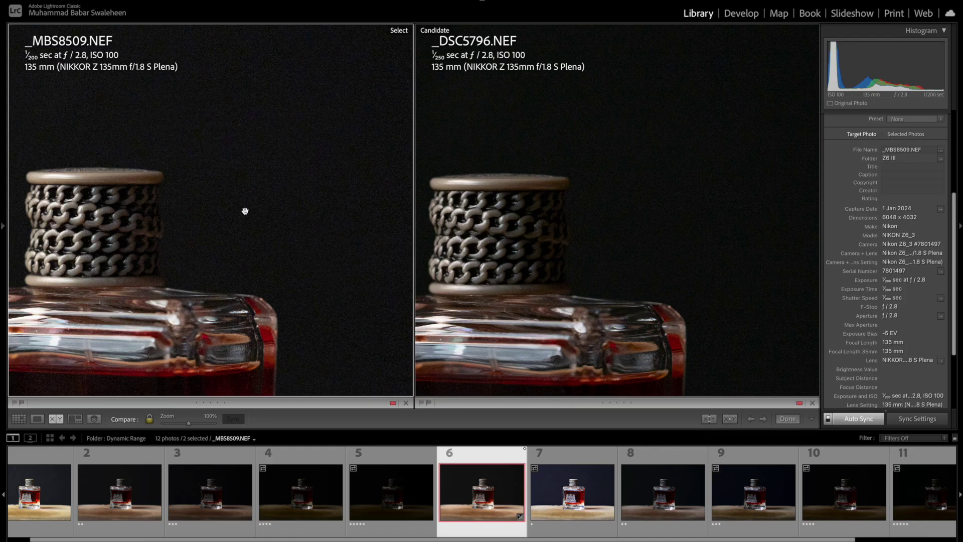
pyautogui.moveTo(241, 215); pyautogui.dragTo(190, 261)
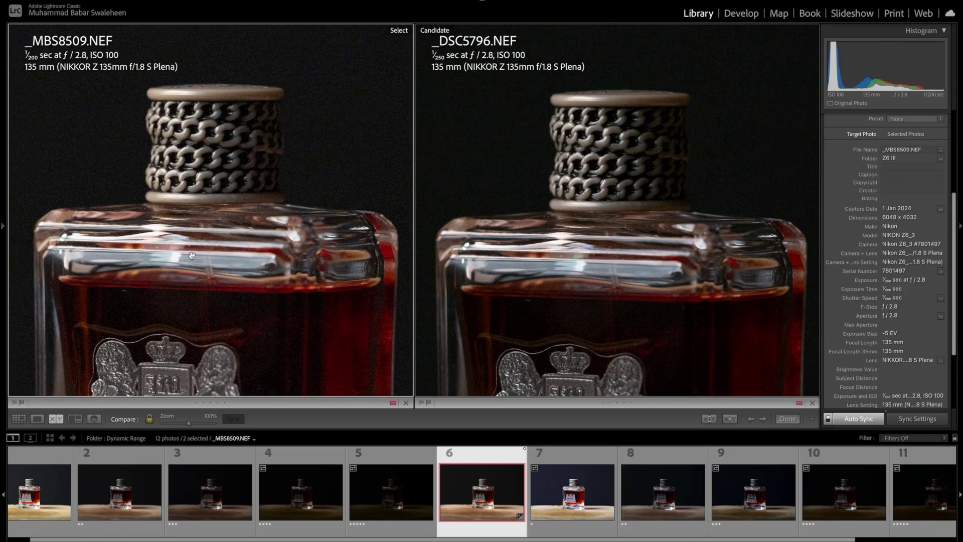
pyautogui.click(209, 225)
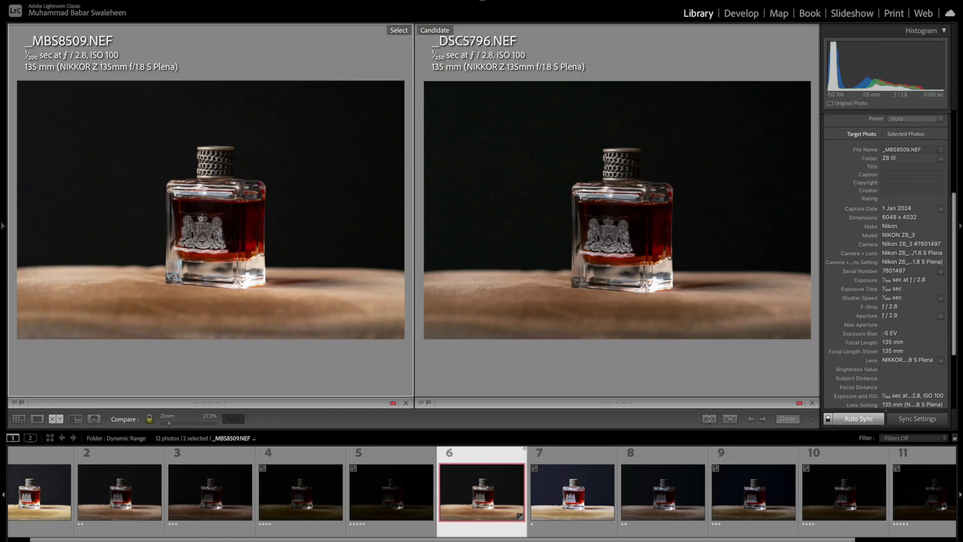
# - Zoom both -5 EV shots to 100% and pan over the cap and upper glass, then fit
pyautogui.click(216, 131)
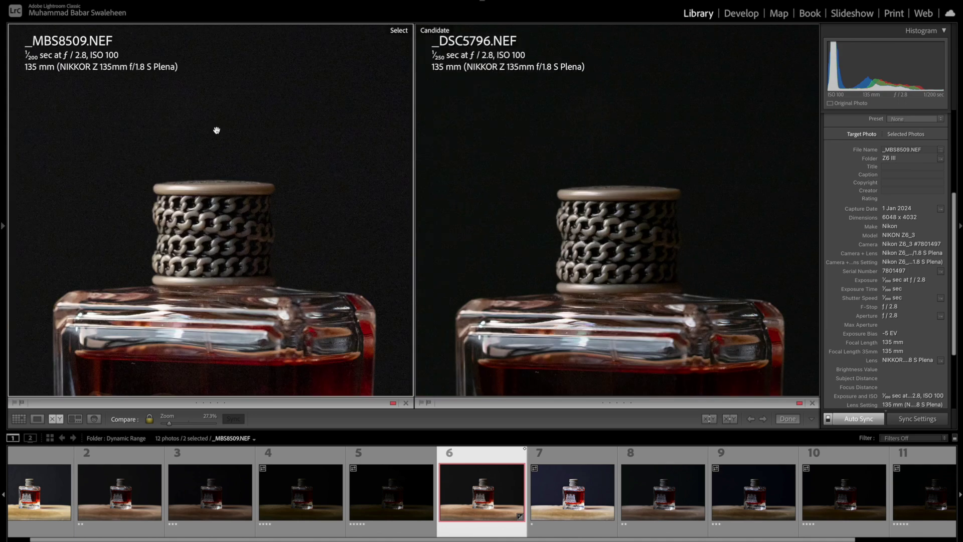
pyautogui.moveTo(275, 149); pyautogui.dragTo(239, 129)
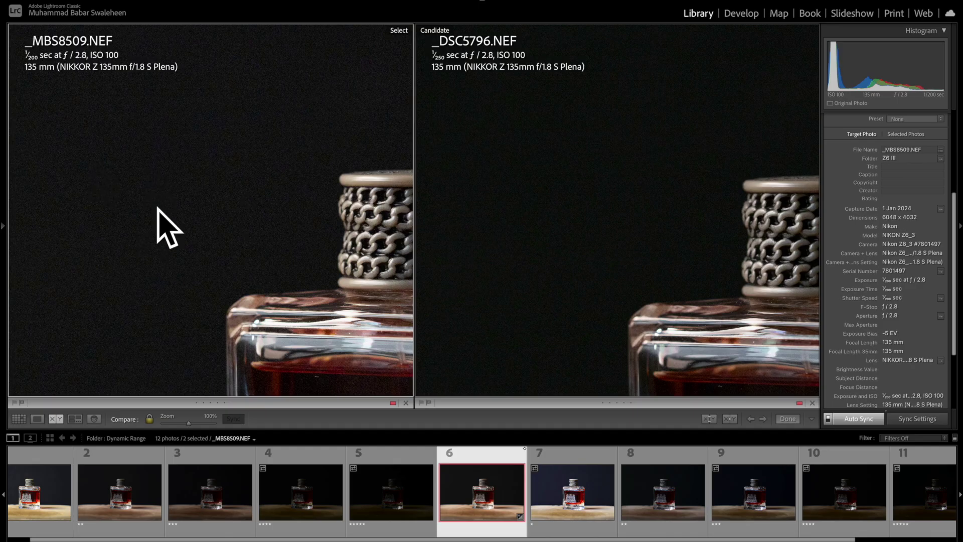
pyautogui.moveTo(216, 196); pyautogui.dragTo(260, 316)
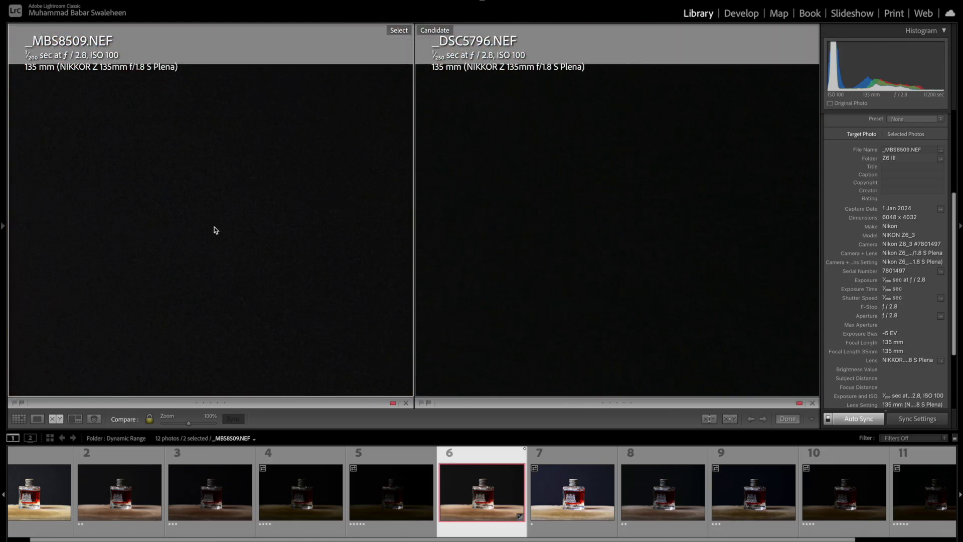
pyautogui.moveTo(213, 228)
pyautogui.mouseDown()
pyautogui.moveTo(221, 239)
pyautogui.moveTo(202, 224)
pyautogui.moveTo(273, 235)
pyautogui.moveTo(218, 230)
pyautogui.mouseUp()
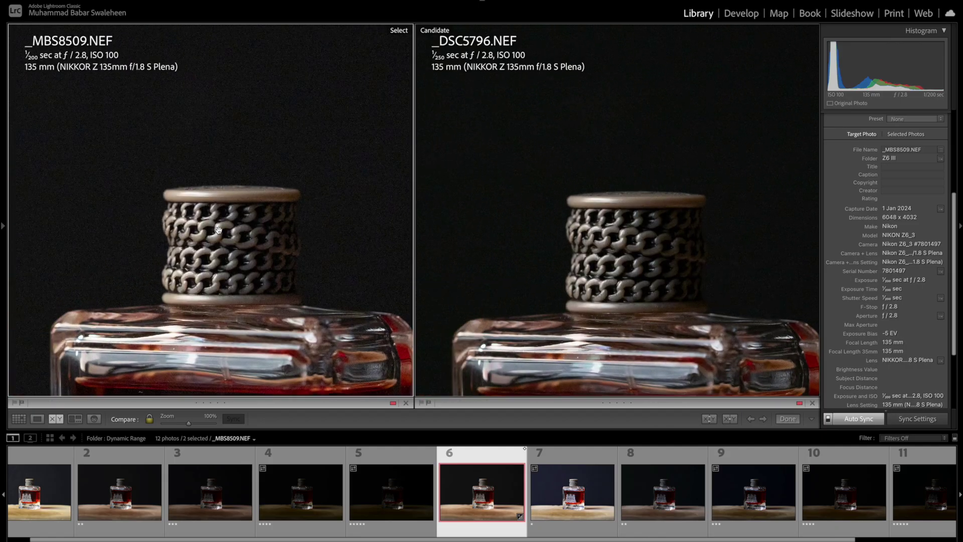
pyautogui.click(504, 239)
pyautogui.moveTo(598, 236); pyautogui.dragTo(589, 207)
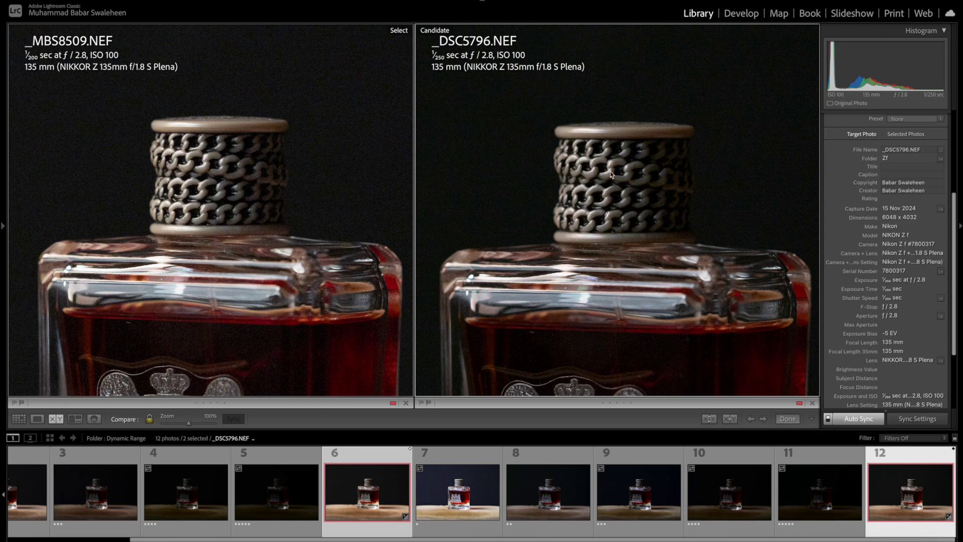
pyautogui.moveTo(643, 177); pyautogui.dragTo(580, 226)
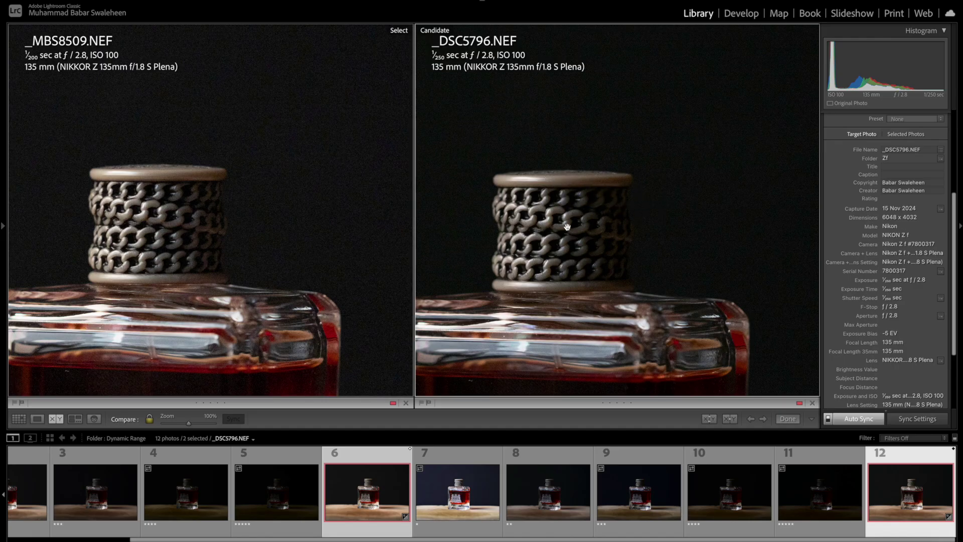
pyautogui.scroll(-10, 566, 226)
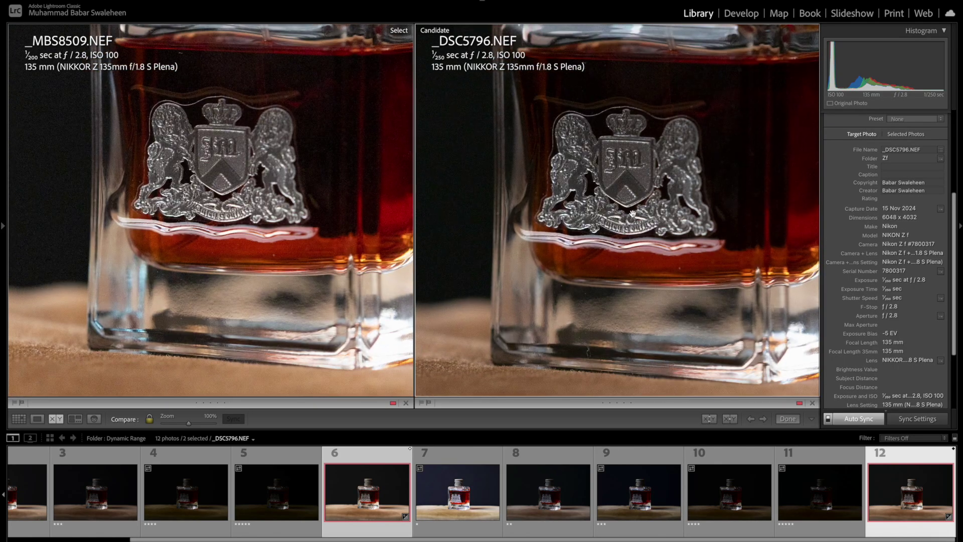
pyautogui.scroll(10, 633, 214)
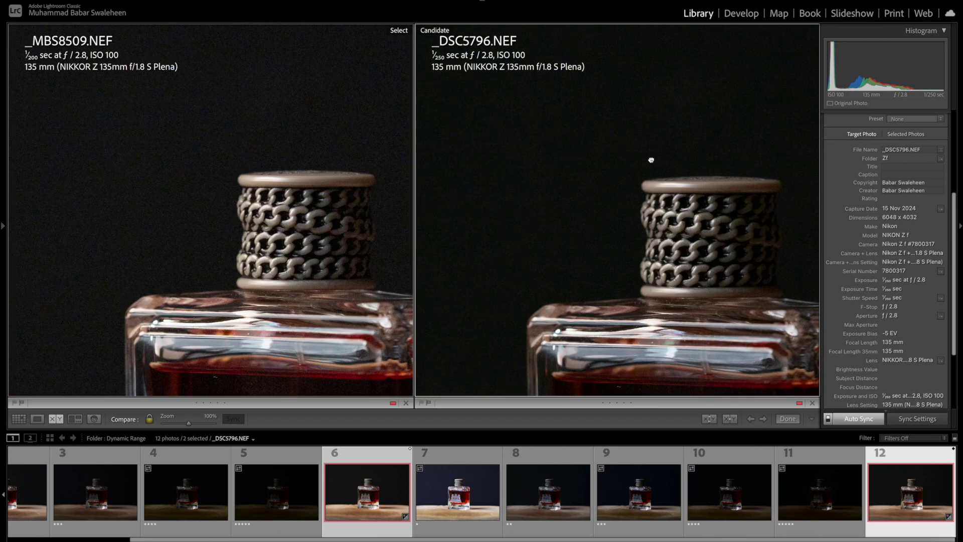
pyautogui.click(652, 159)
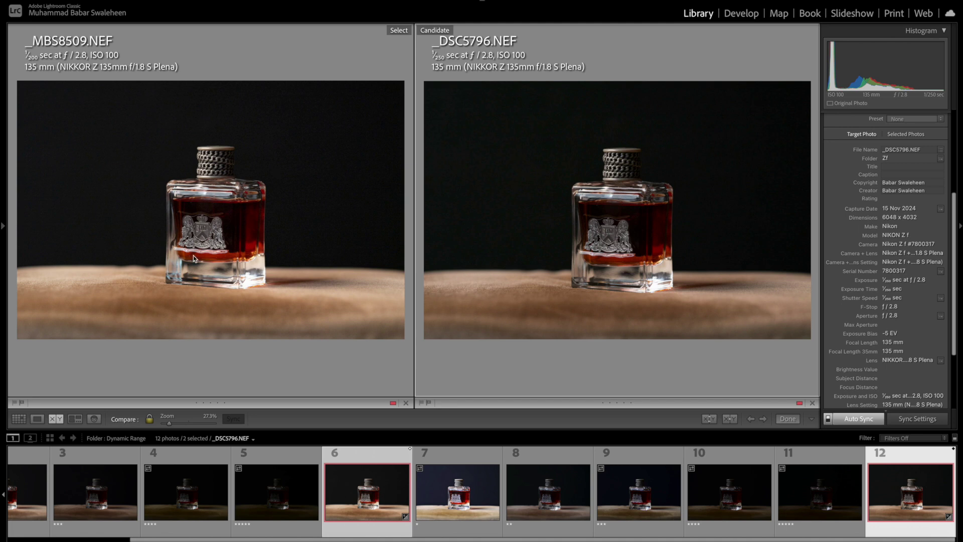
# - Take a second 100% look at the cap, then fit both photos and scroll to Quick Develop
pyautogui.click(217, 203)
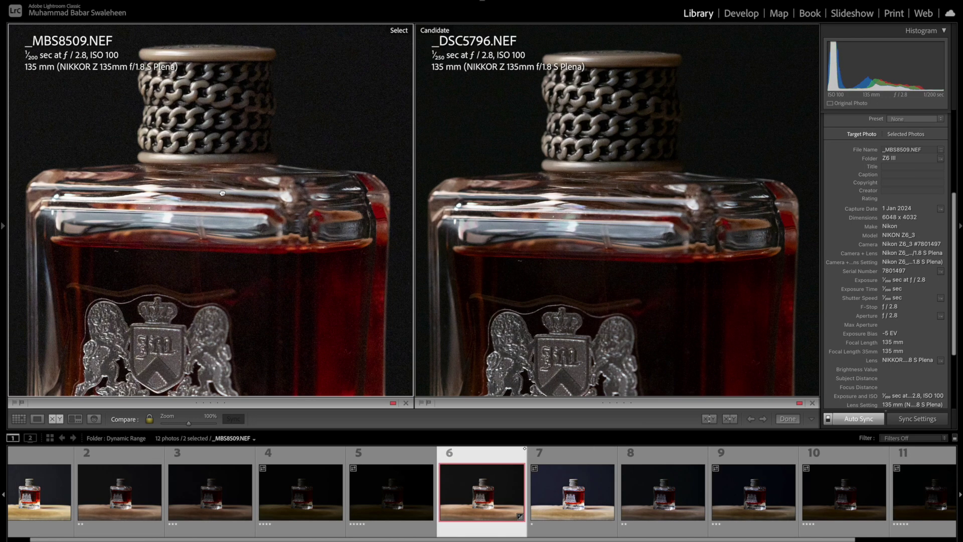
pyautogui.moveTo(223, 194); pyautogui.dragTo(202, 239)
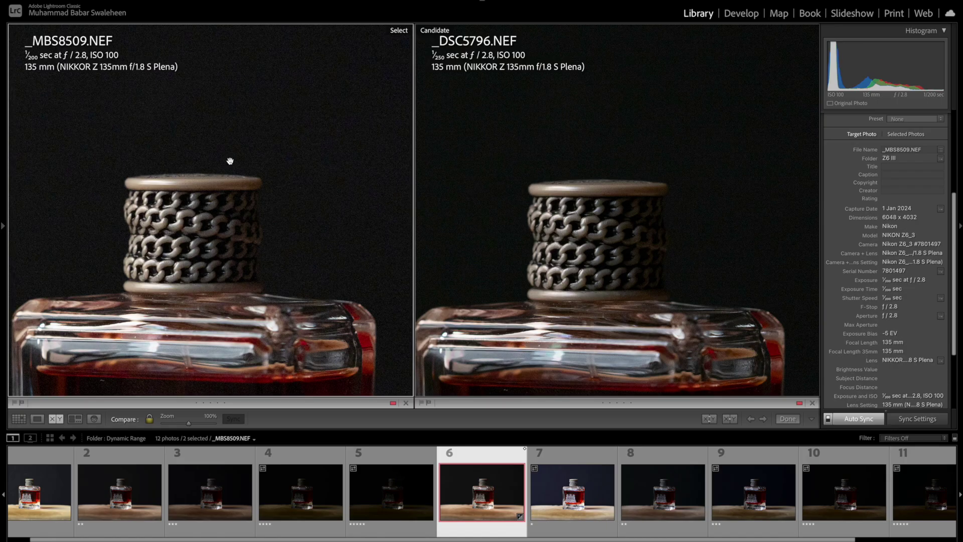
pyautogui.moveTo(229, 161); pyautogui.dragTo(232, 53)
pyautogui.click(232, 53)
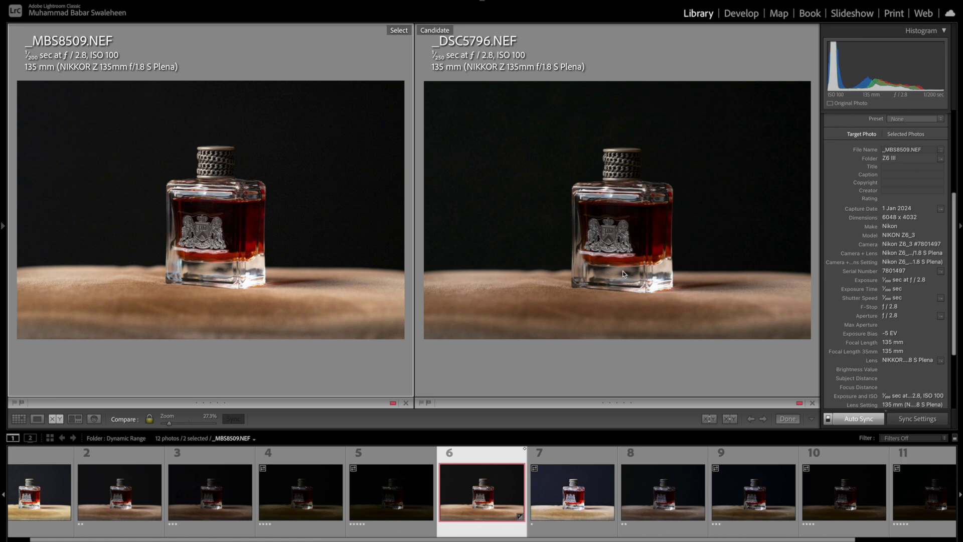
pyautogui.scroll(5, 902, 224)
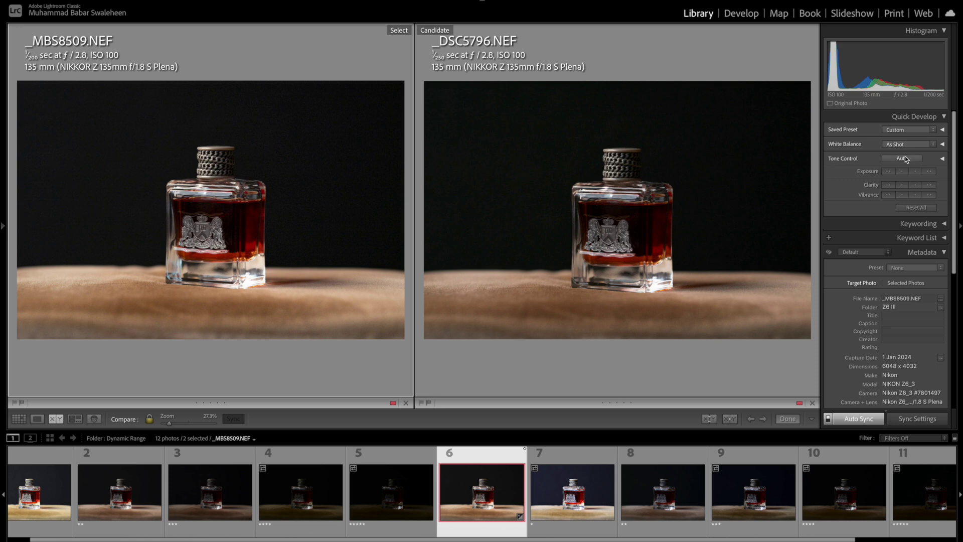
# - Reset _MBS8509.NEF and _DSC5796.NEF to defaults and view _MBS8500.NEF alone in Loupe
pyautogui.click(909, 208)
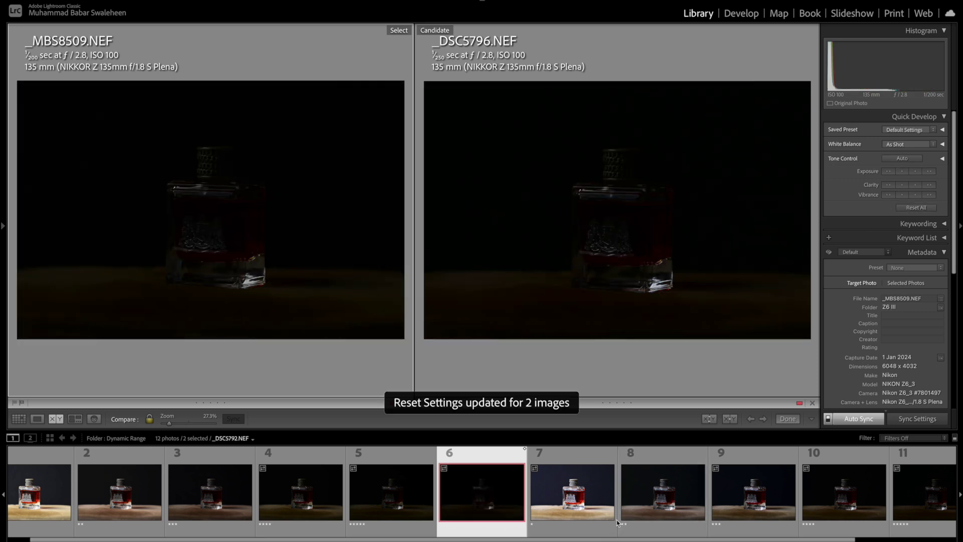
pyautogui.scroll(1, 617, 520)
pyautogui.click(60, 499)
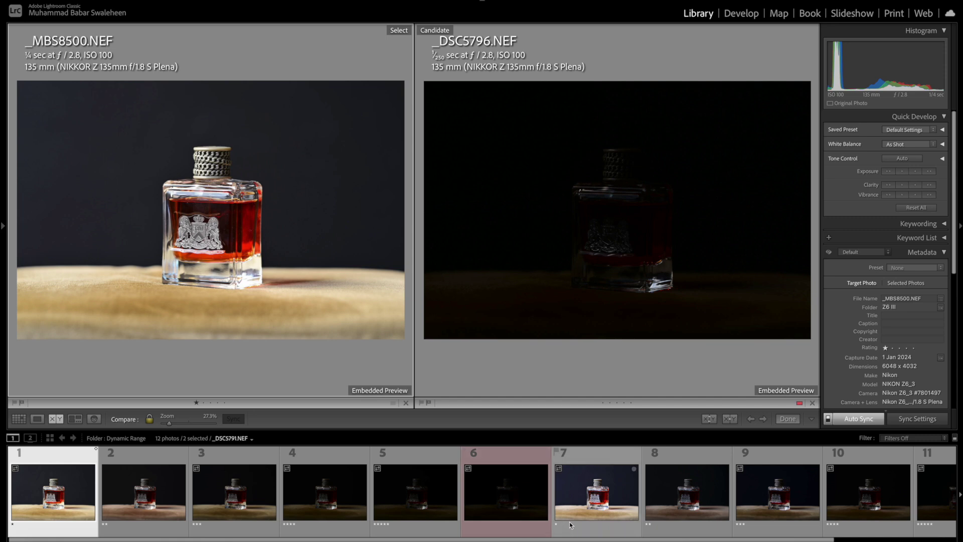
pyautogui.press('e')
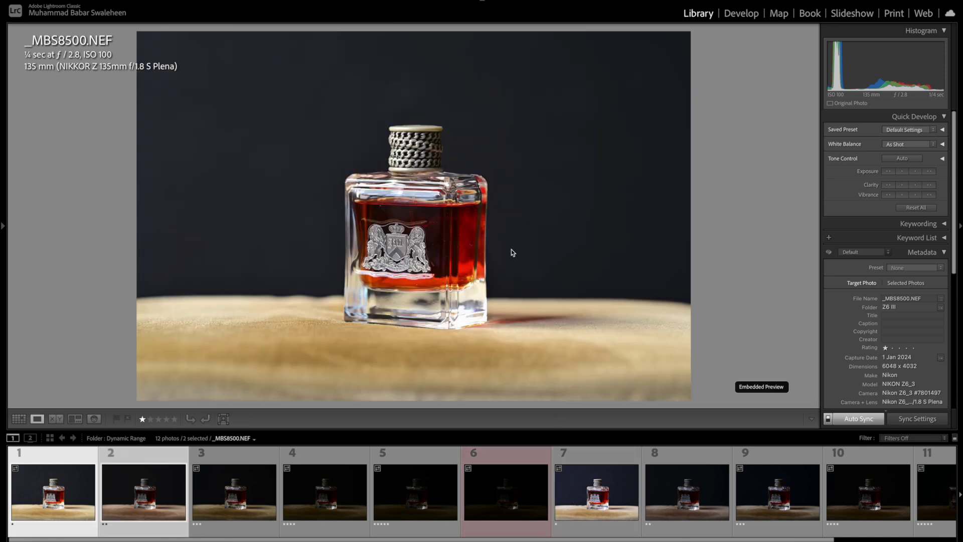
# - Select _MBS8500.NEF and _DSC5791.NEF and compare them side by side
pyautogui.click(196, 503)
pyautogui.click(26, 494)
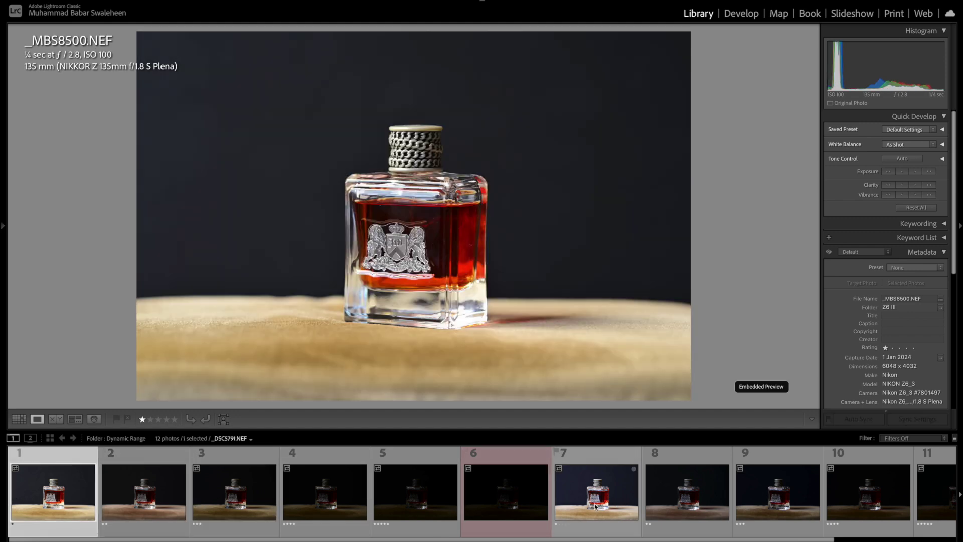
pyautogui.keyDown('ctrl'); pyautogui.click(597, 503); pyautogui.keyUp('ctrl')
pyautogui.press('c')
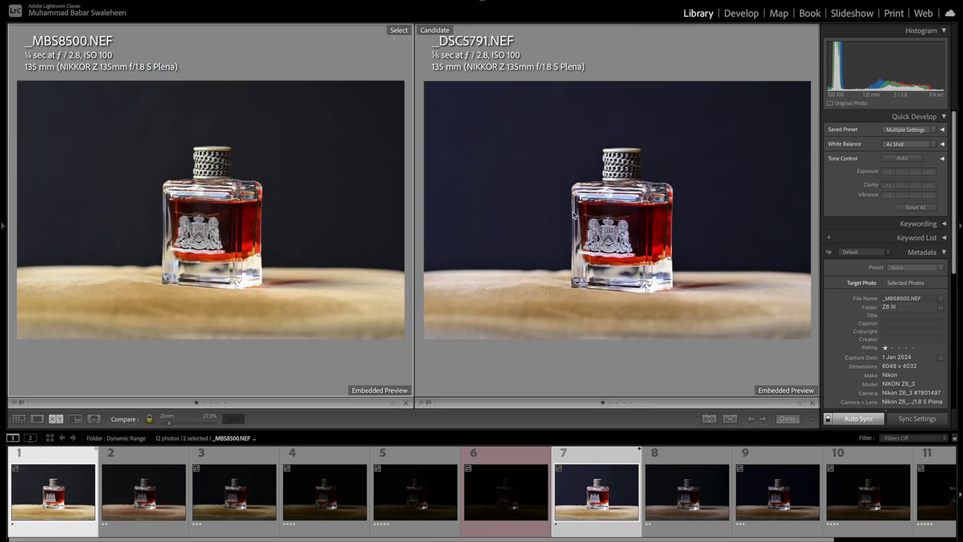
# - Zoom both to 100% on the bottle cap, pan around, then fit the whole bottles
pyautogui.click(577, 199)
pyautogui.click(597, 183)
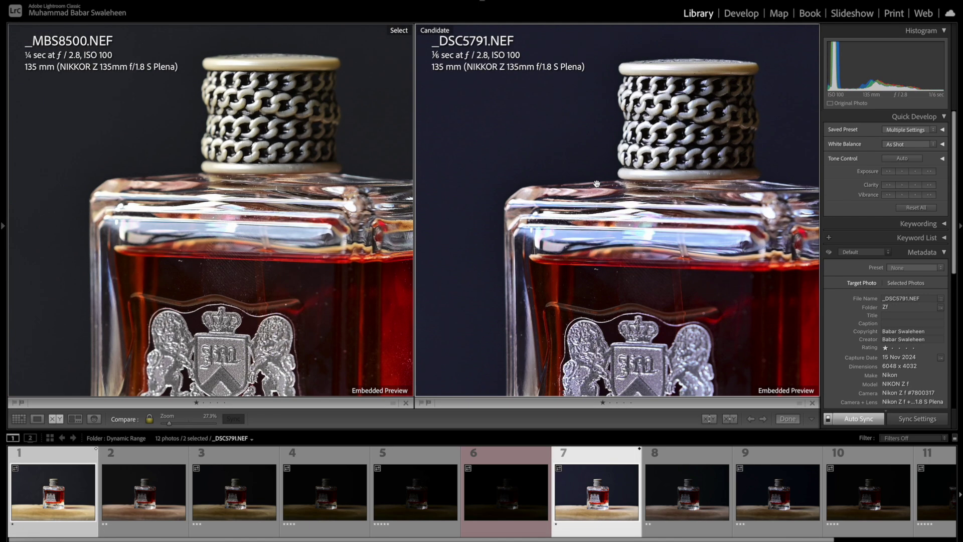
pyautogui.moveTo(597, 183); pyautogui.dragTo(583, 235)
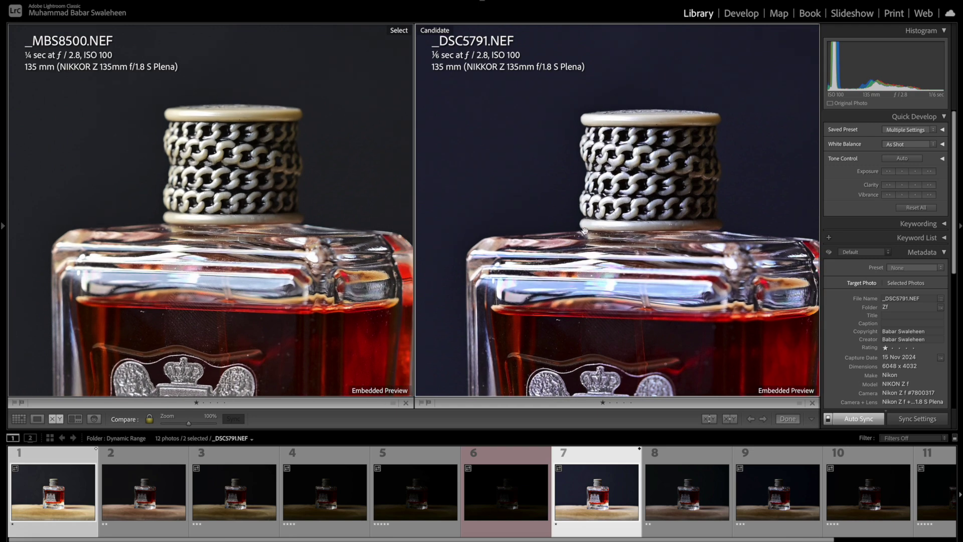
pyautogui.scroll(-10, 572, 246)
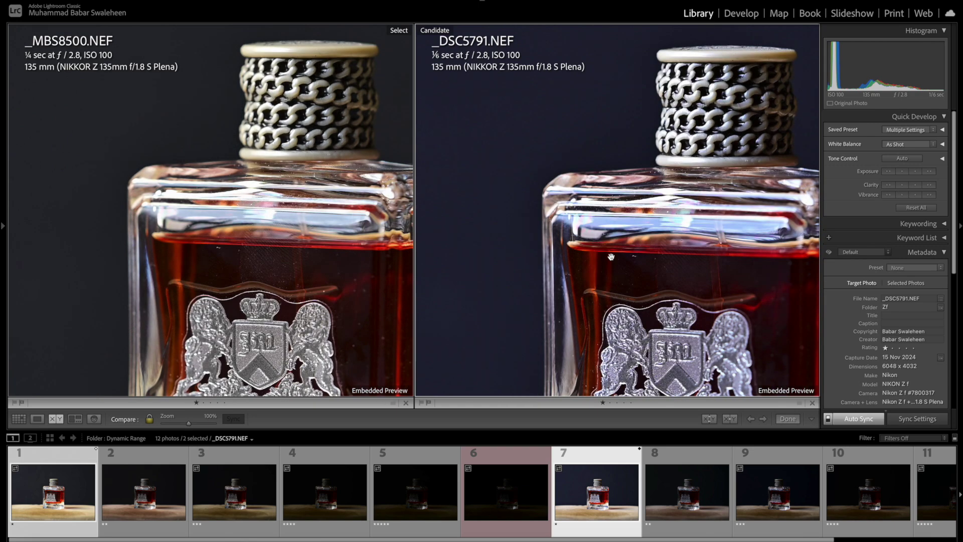
pyautogui.hscroll(-5, 608, 256)
pyautogui.scroll(10, 627, 228)
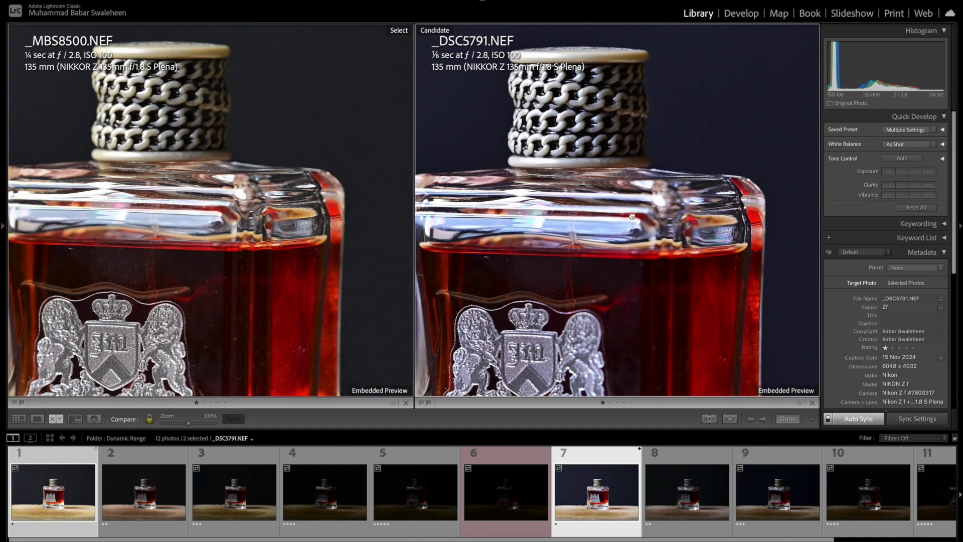
pyautogui.click(632, 216)
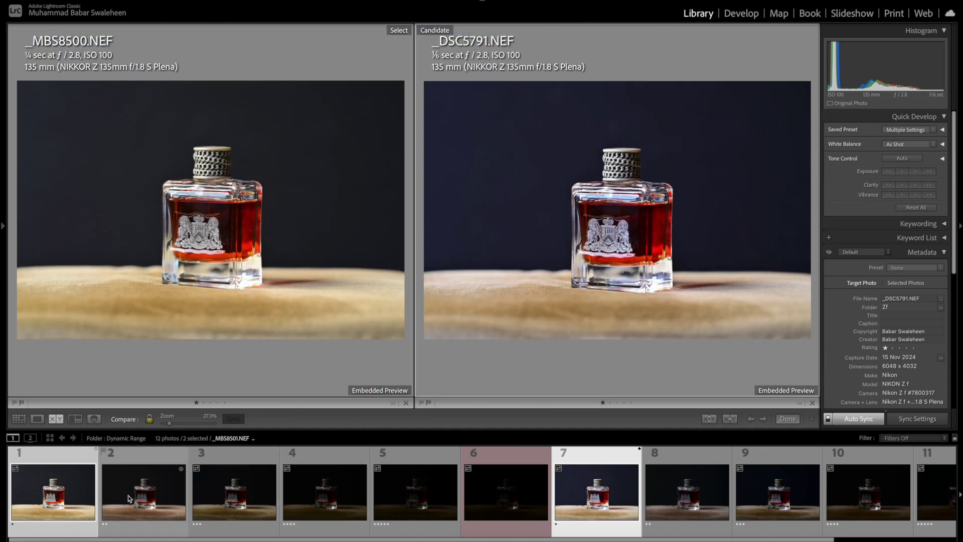
# - Open _MBS8504.NEF in Develop and push its Exposure to +3.00
pyautogui.doubleClick(143, 495)
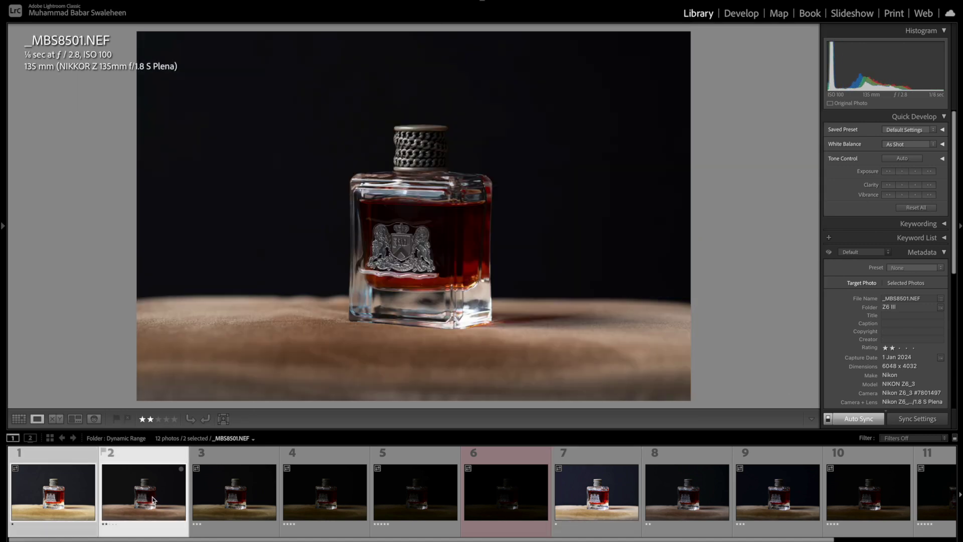
pyautogui.click(234, 502)
pyautogui.click(310, 503)
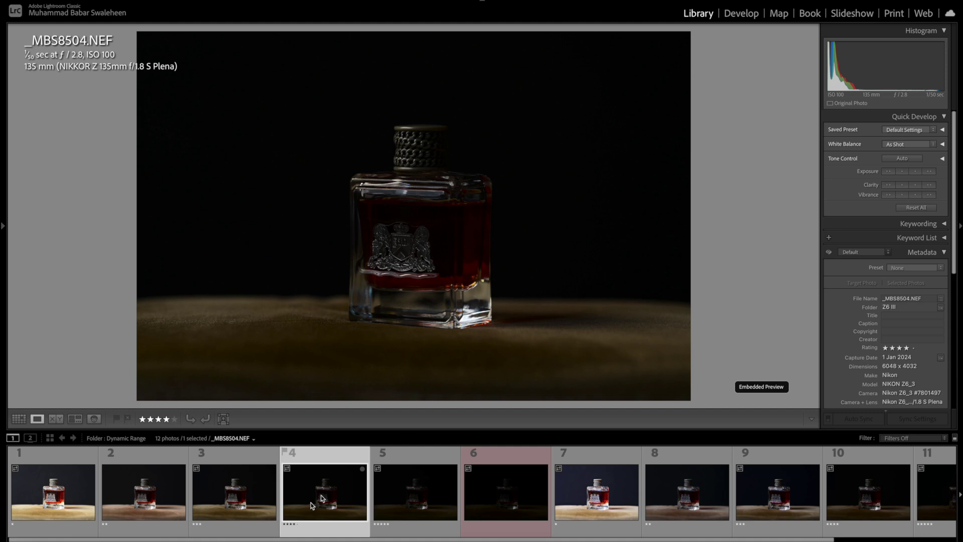
pyautogui.click(746, 14)
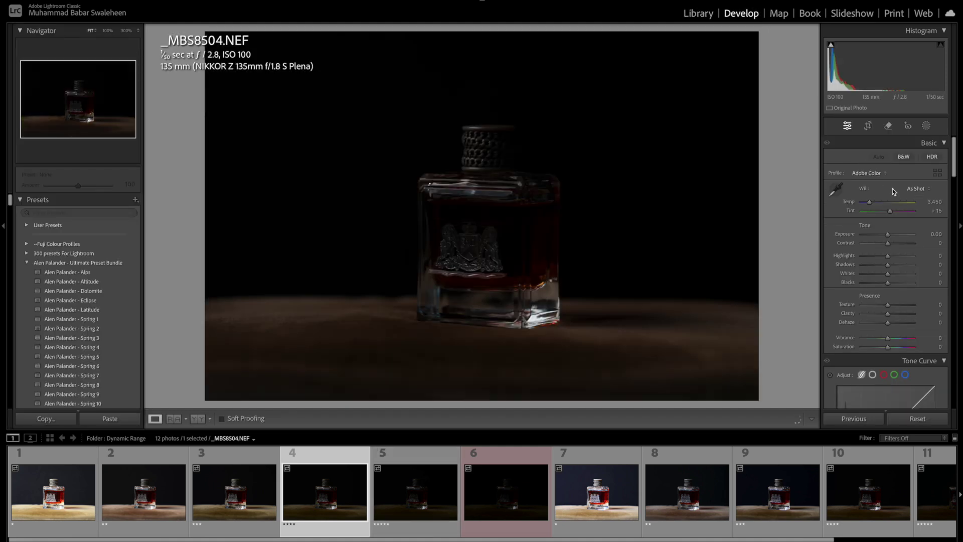
pyautogui.click(926, 235)
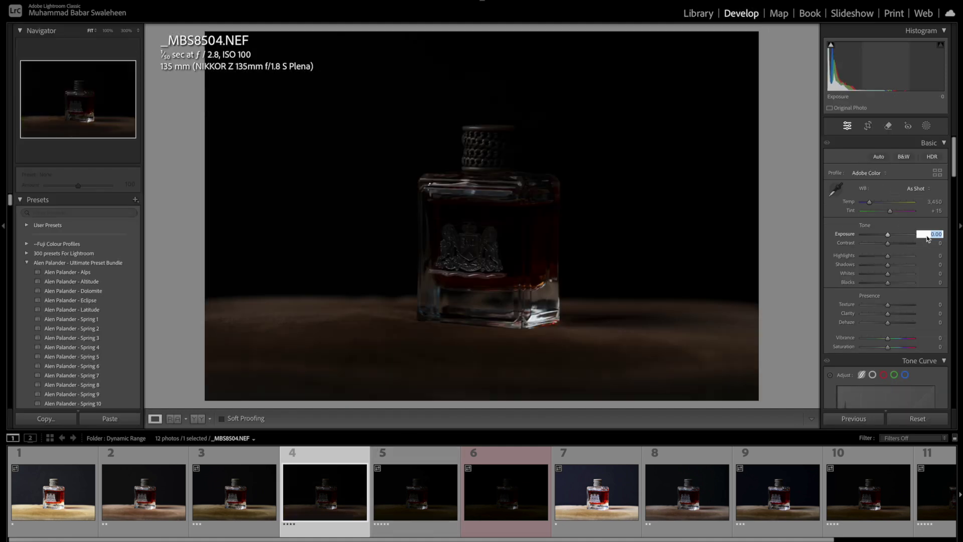
pyautogui.write('+ 3')
pyautogui.press('Return')
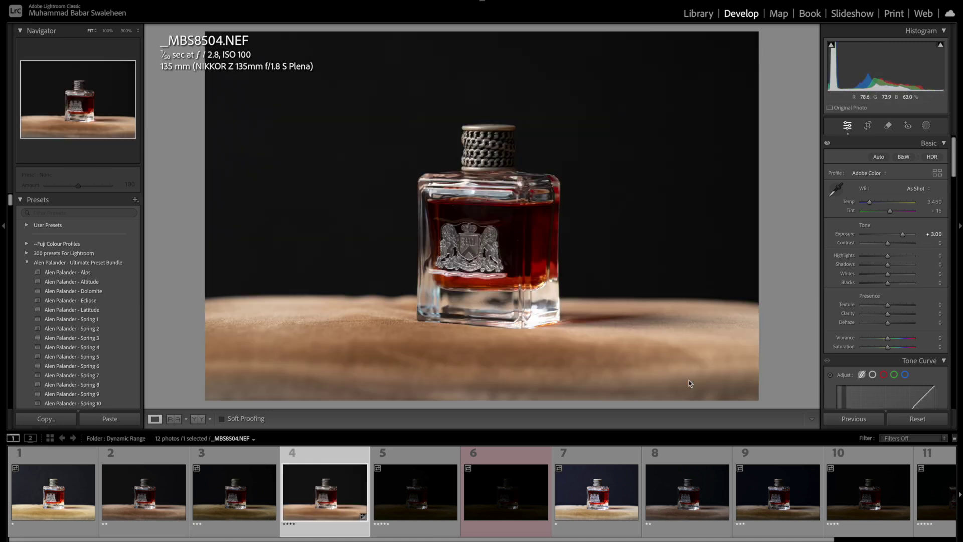
# - Raise _DSC5794.NEF's Exposure to +3.50, then +4.00, and select it with _MBS8504.NEF
pyautogui.scroll(-1, 652, 502)
pyautogui.click(794, 504)
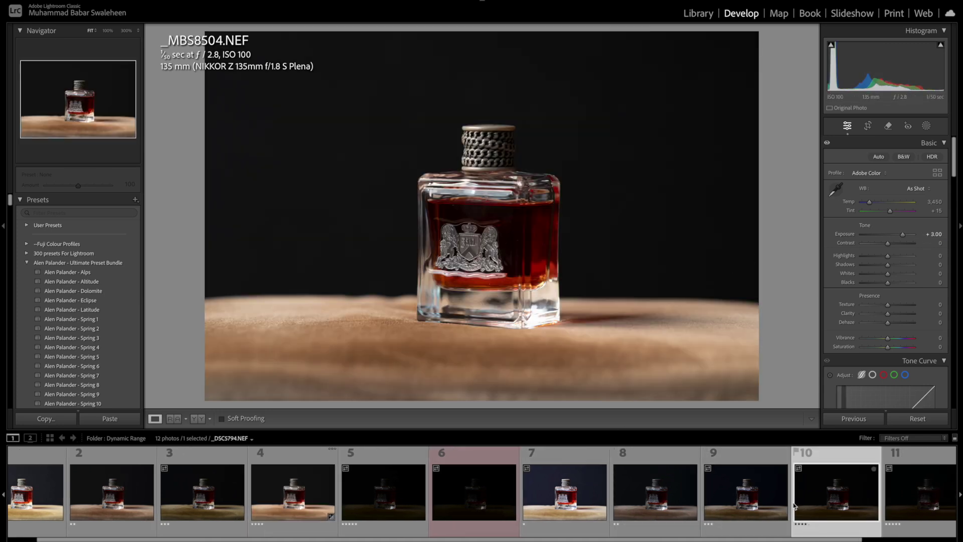
pyautogui.click(930, 236)
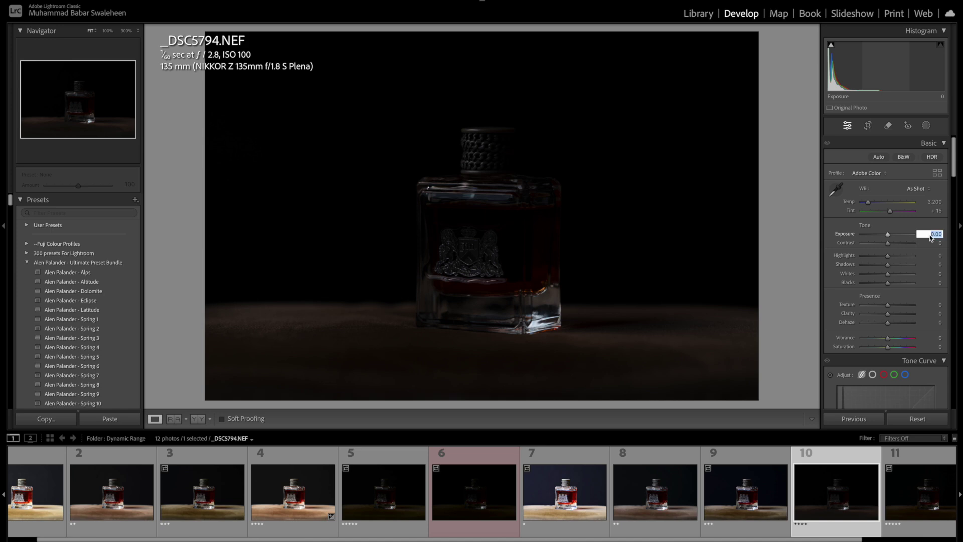
pyautogui.write('+ ')
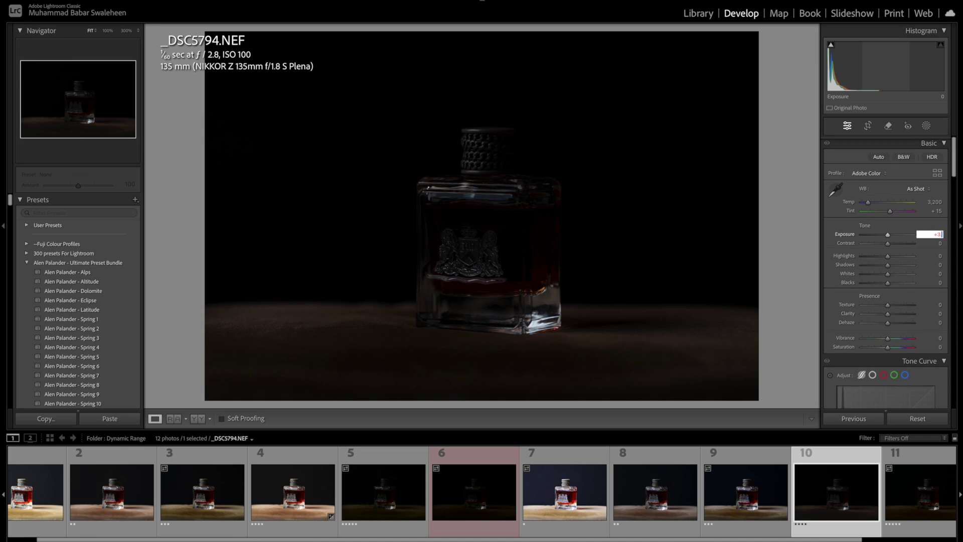
pyautogui.write('3.5')
pyautogui.press('Return')
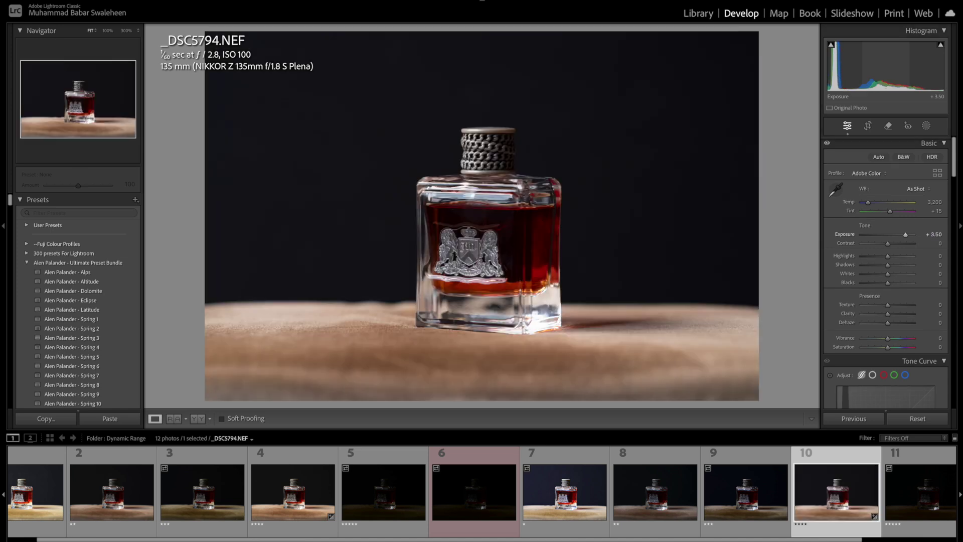
pyautogui.click(932, 233)
pyautogui.write('4')
pyautogui.press('Return')
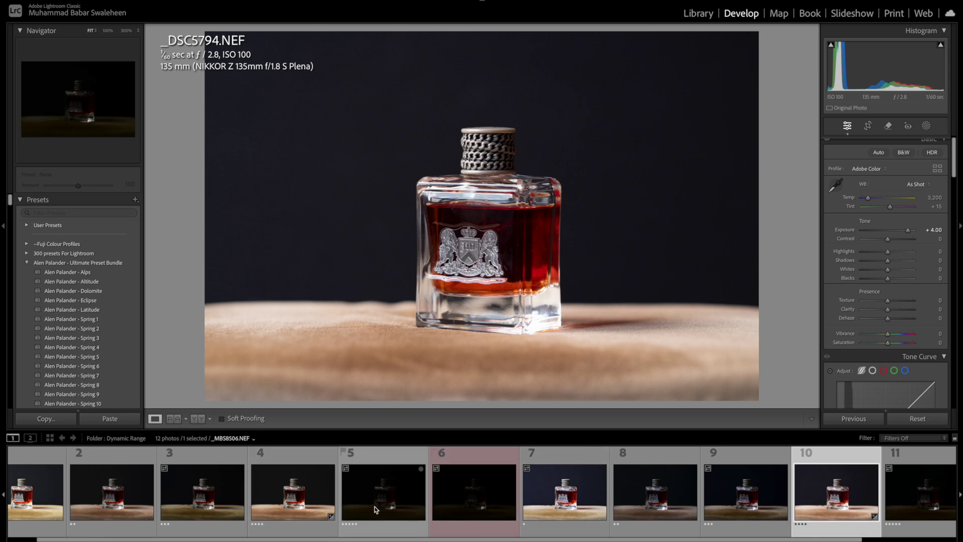
pyautogui.click(307, 507)
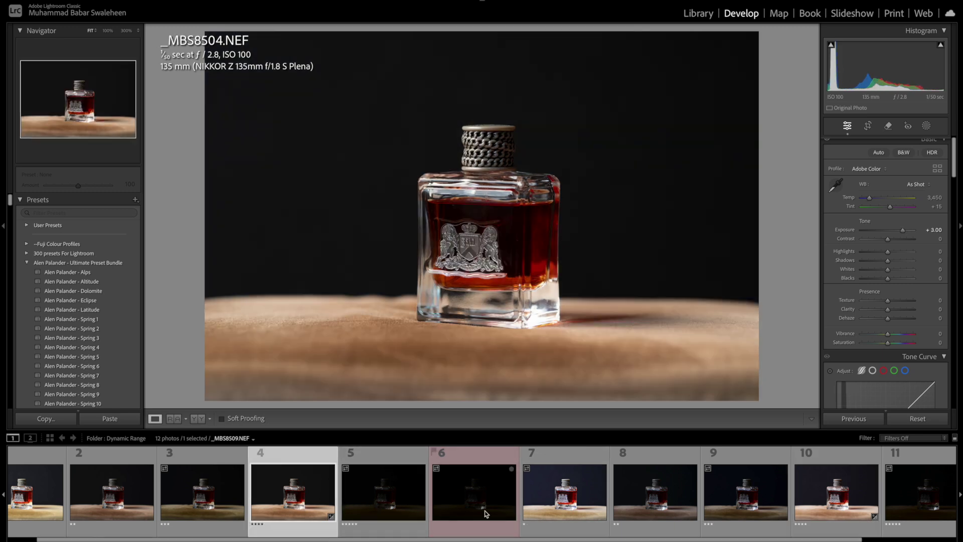
pyautogui.keyDown('ctrl'); pyautogui.click(835, 499); pyautogui.keyUp('ctrl')
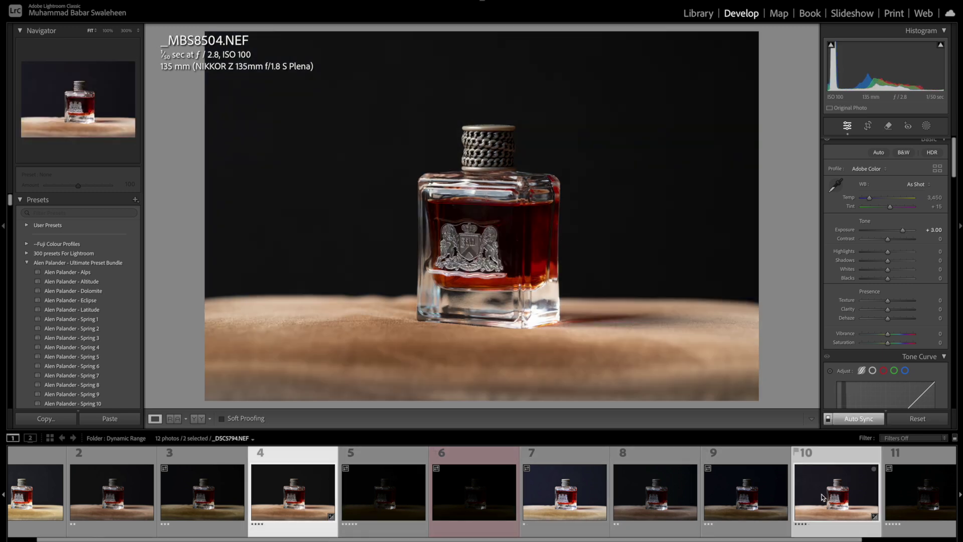
# - Compare _MBS8504 and _DSC5794 side by side, toggling the active photo between them
pyautogui.press('c')
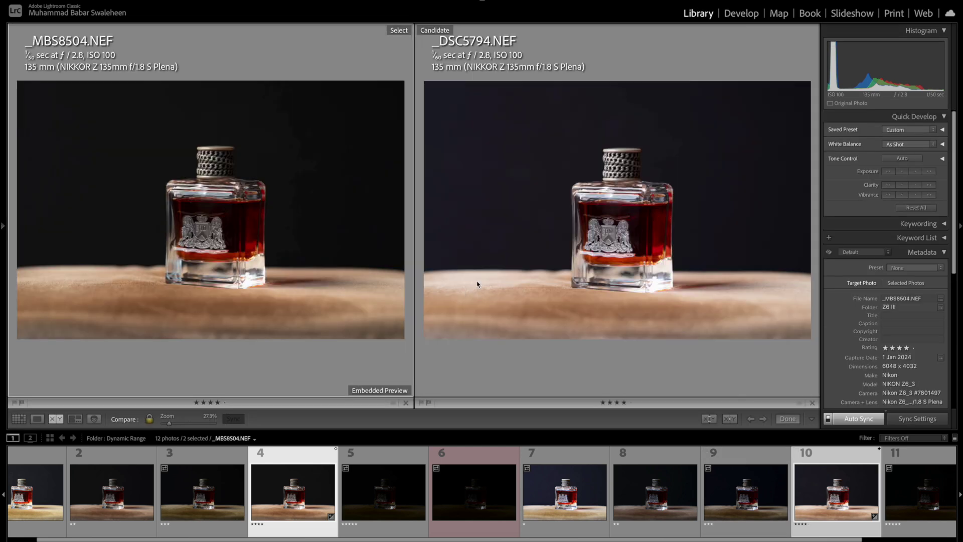
pyautogui.click(558, 176)
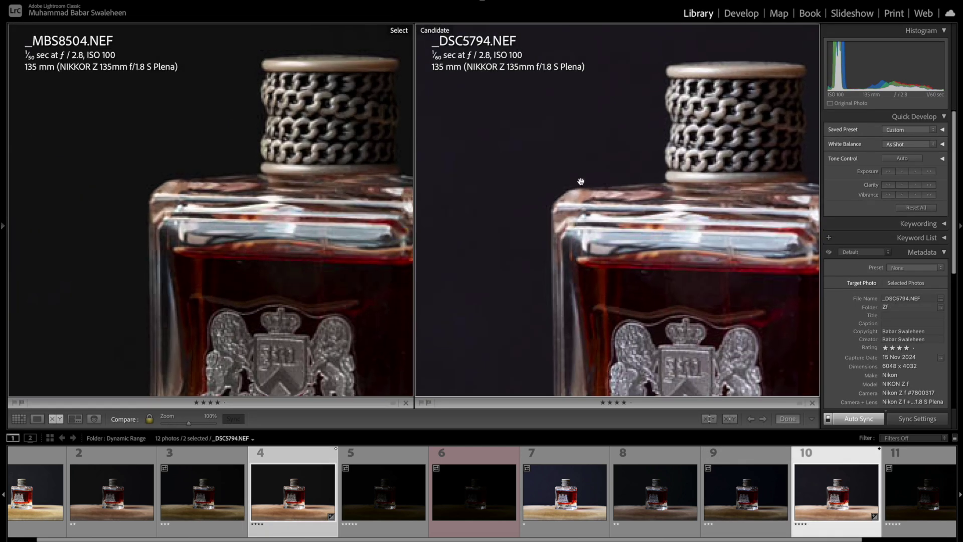
pyautogui.click(314, 210)
pyautogui.click(497, 187)
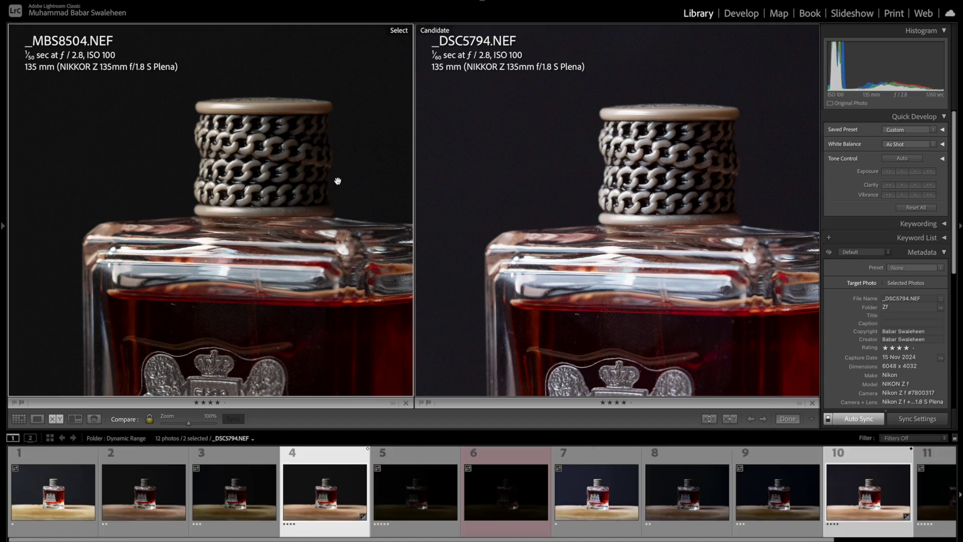
pyautogui.click(338, 182)
pyautogui.click(481, 180)
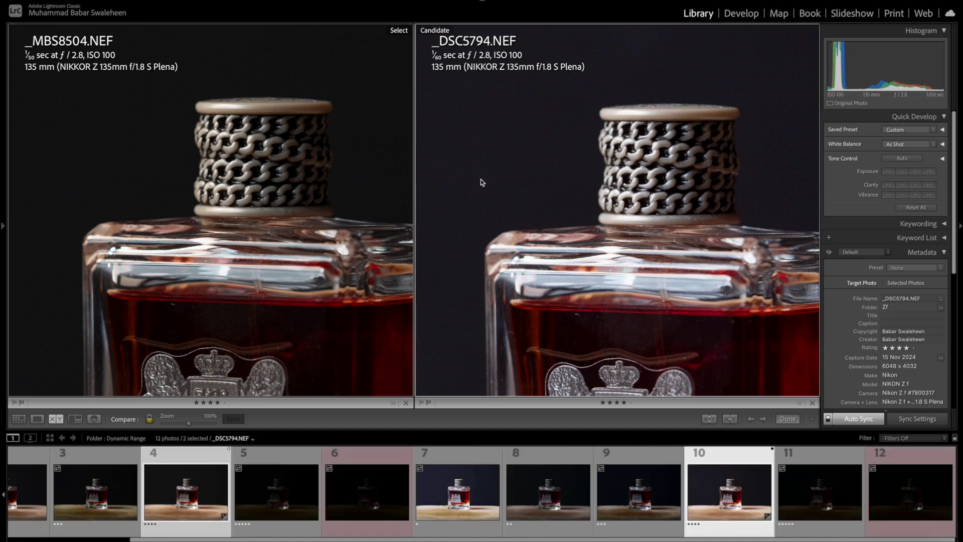
# - Show _DSC5794.NEF by itself in Loupe view
pyautogui.press('e')
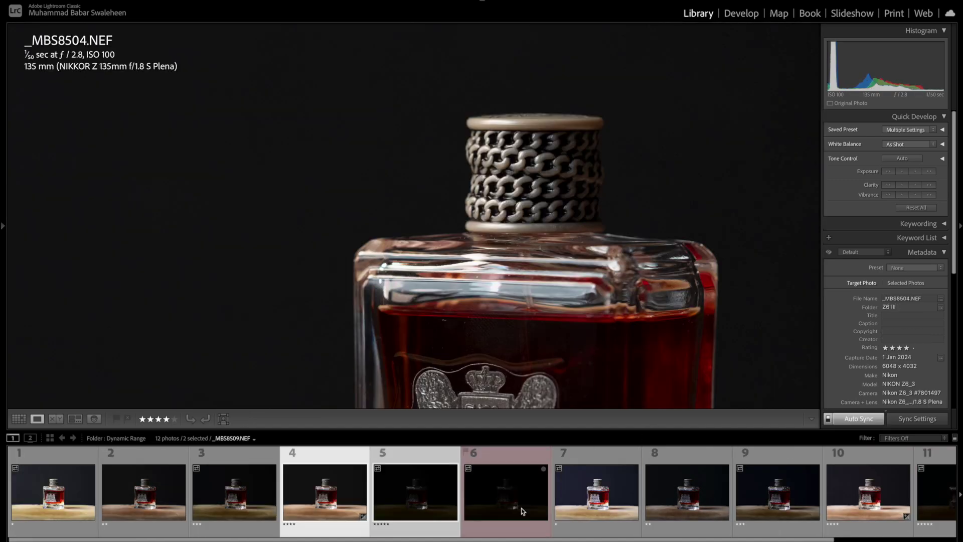
pyautogui.scroll(-2, 522, 511)
pyautogui.click(768, 508)
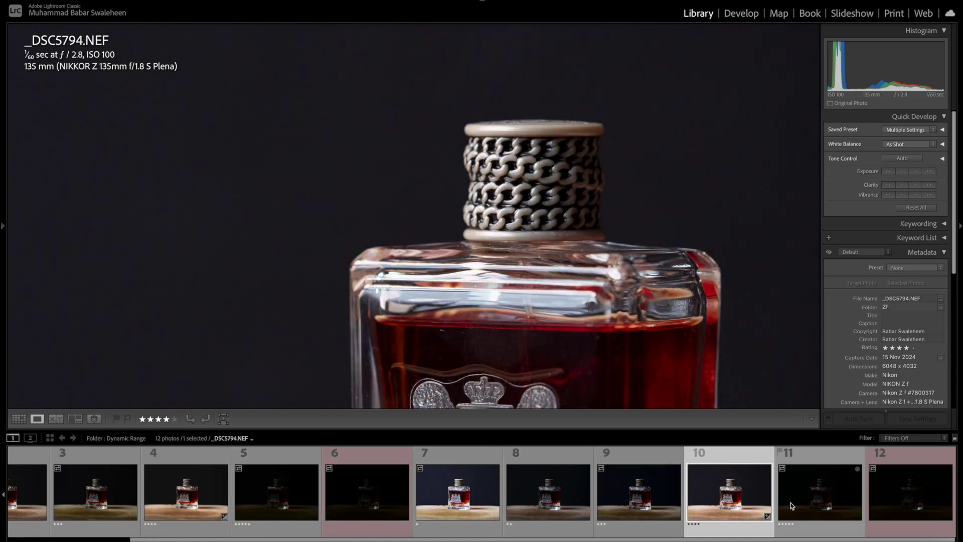
# - Lower _DSC5794's exposure from +4.00 to +3.00 in Develop
pyautogui.click(750, 18)
pyautogui.click(931, 230)
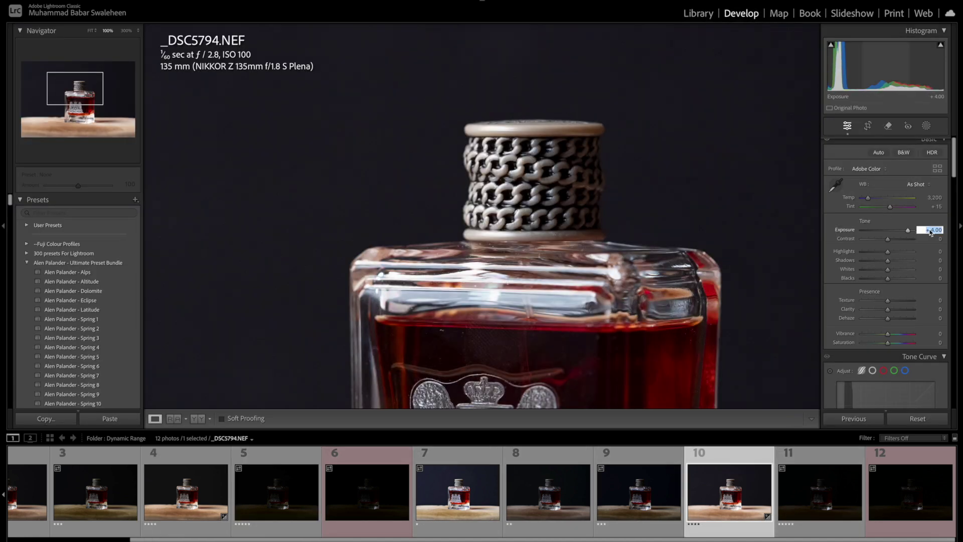
pyautogui.write('+ 3')
pyautogui.press('Return')
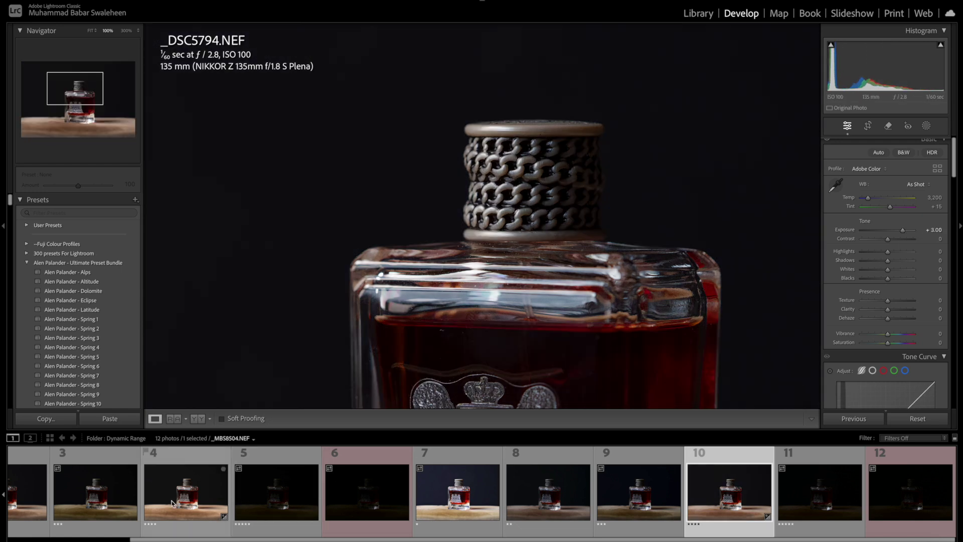
# - Compare _DSC5794 and _MBS8504 side by side in Compare view
pyautogui.click(172, 504)
pyautogui.click(721, 489)
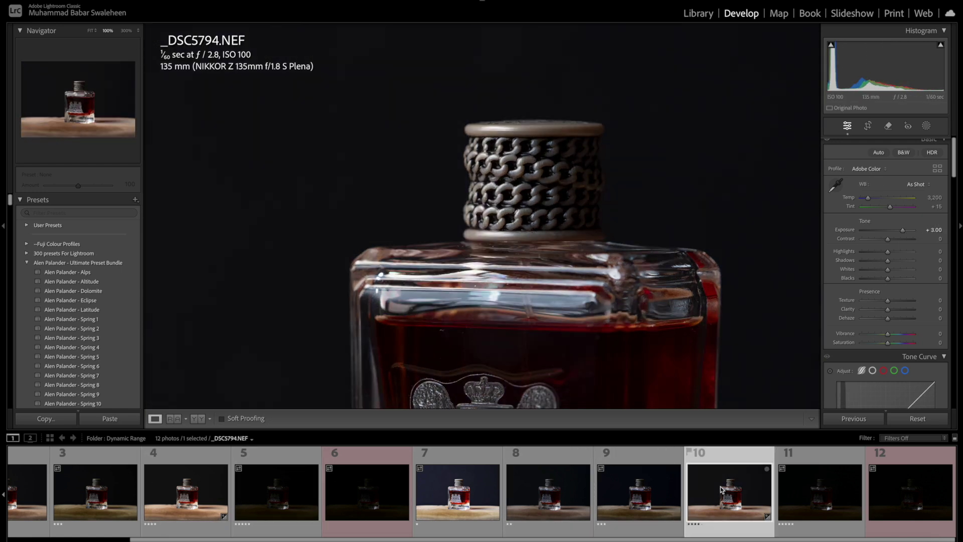
pyautogui.press('c')
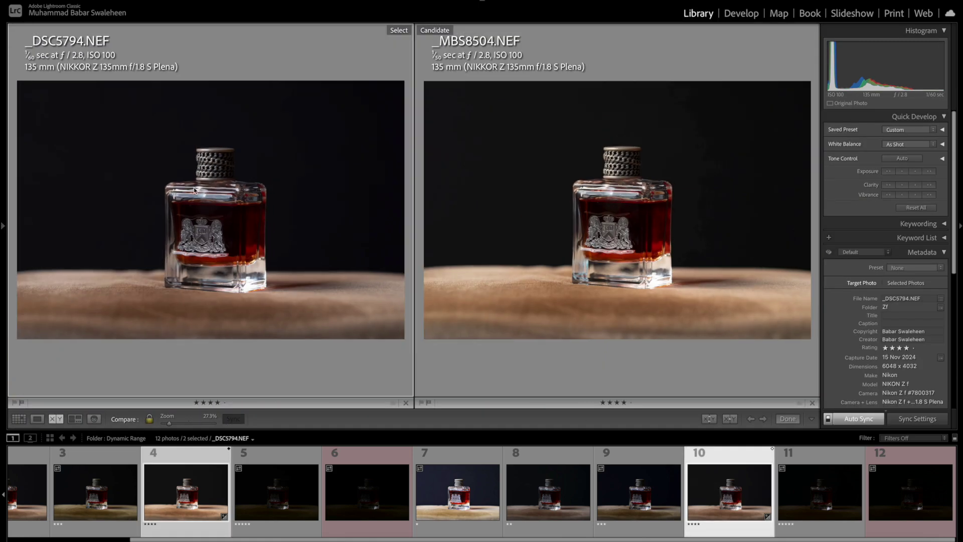
# - Inspect both bottle shots at 100%, reading each one's metadata and panning to the bottle cap
pyautogui.click(193, 187)
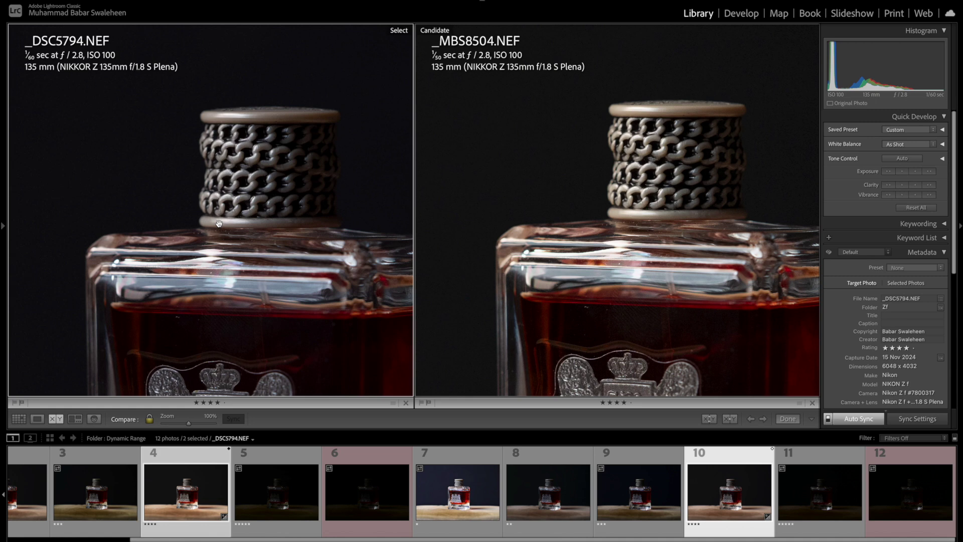
pyautogui.scroll(-5, 921, 283)
pyautogui.click(591, 251)
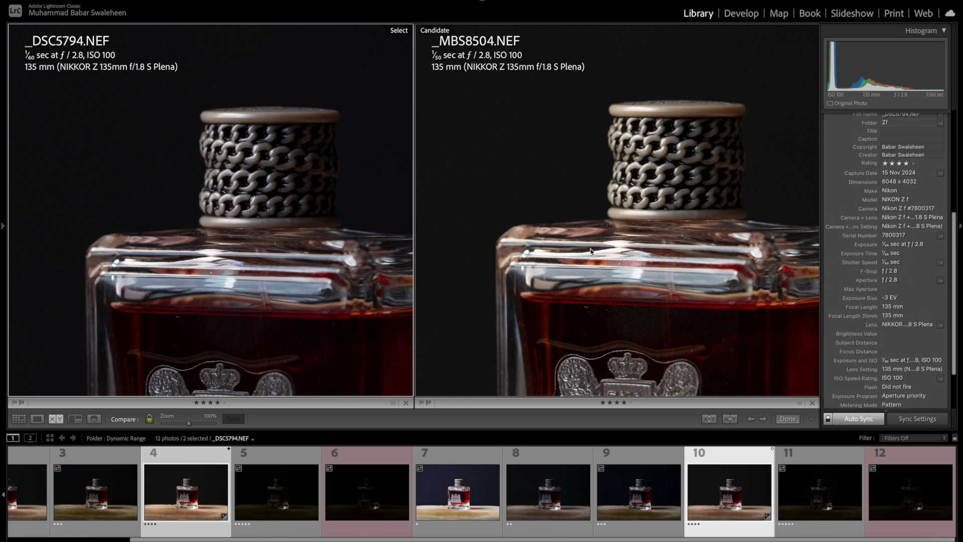
pyautogui.click(314, 238)
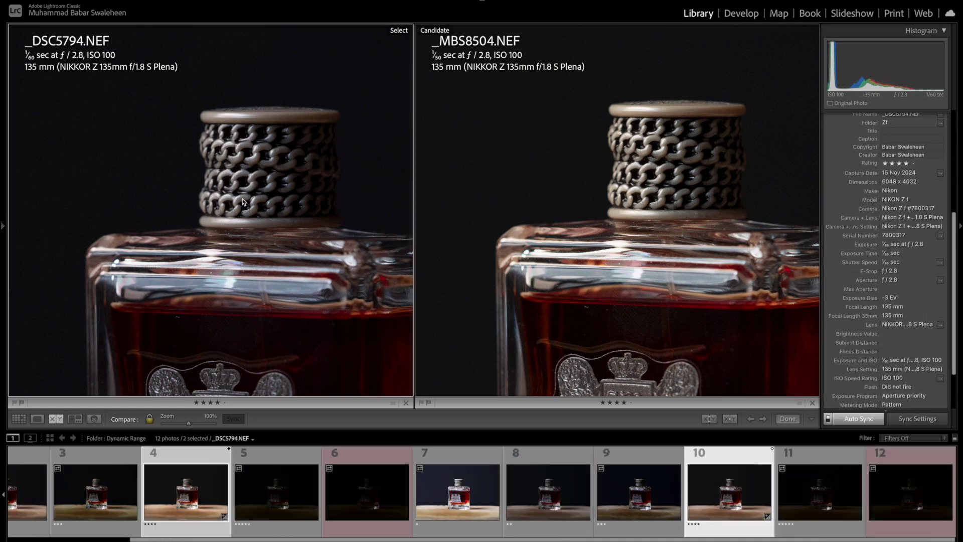
pyautogui.click(539, 161)
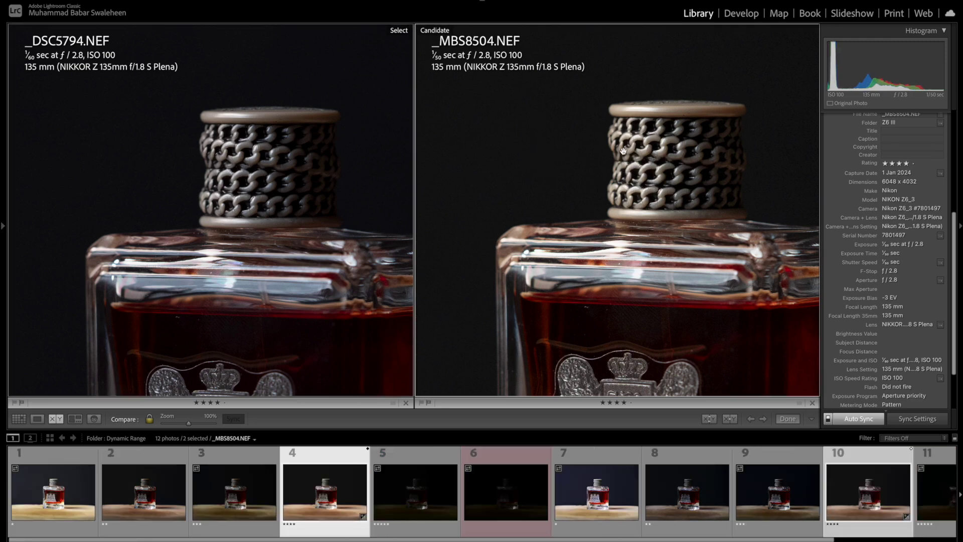
pyautogui.click(229, 162)
pyautogui.click(515, 176)
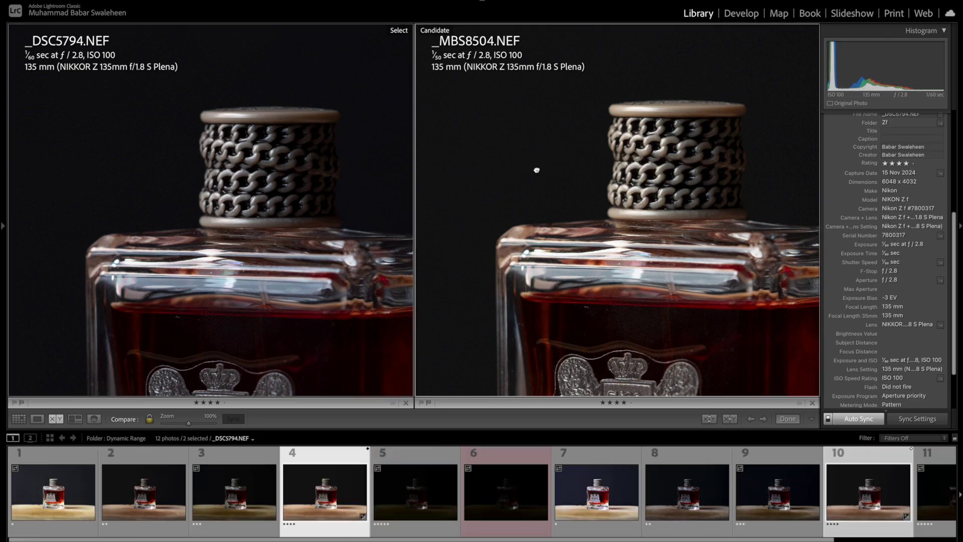
pyautogui.click(539, 175)
pyautogui.moveTo(619, 232)
pyautogui.mouseDown()
pyautogui.moveTo(636, 246)
pyautogui.moveTo(635, 262)
pyautogui.moveTo(618, 247)
pyautogui.moveTo(632, 251)
pyautogui.moveTo(620, 232)
pyautogui.mouseUp()
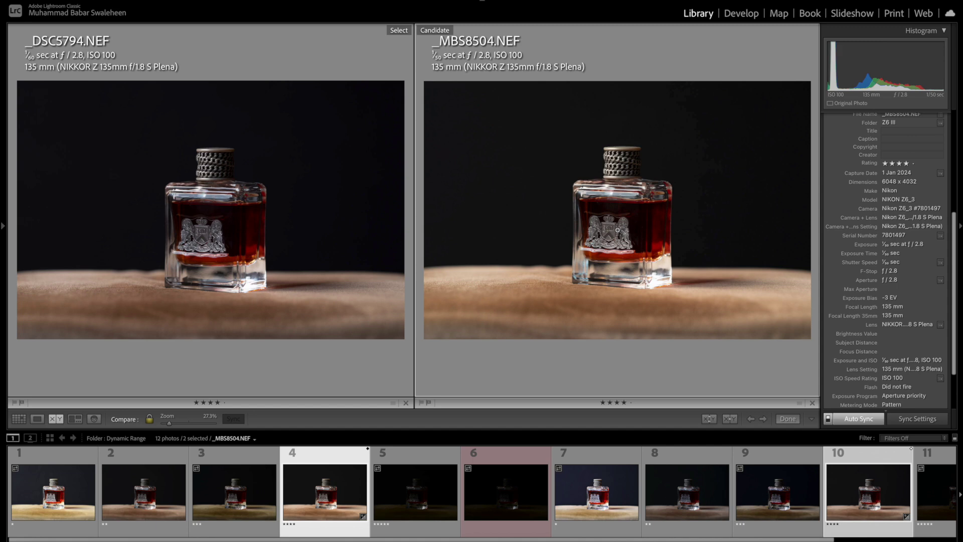
# - Show _MBS8504 alone, then open the dark -5 EV frame _MBS8509 and check its Exposure Bias
pyautogui.press('e')
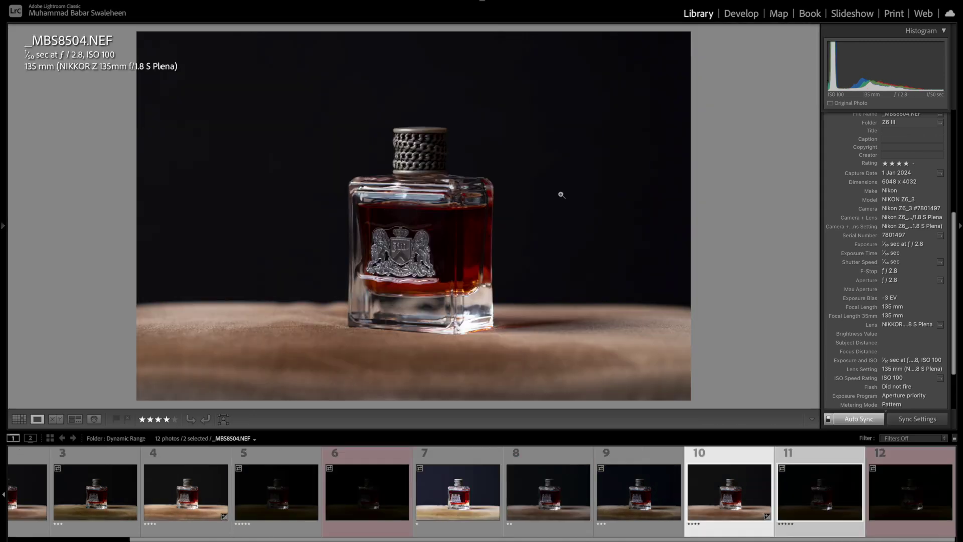
pyautogui.click(217, 505)
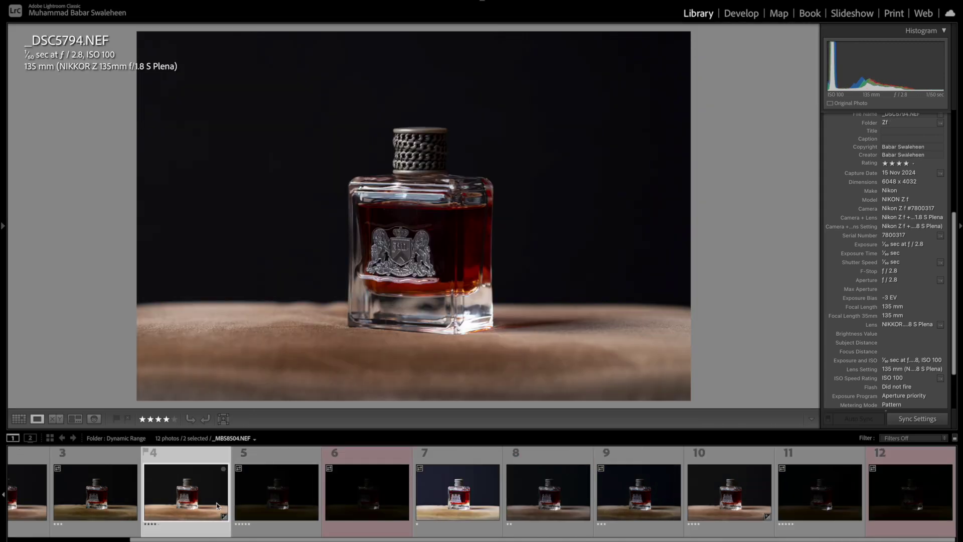
pyautogui.hscroll(-2, 219, 501)
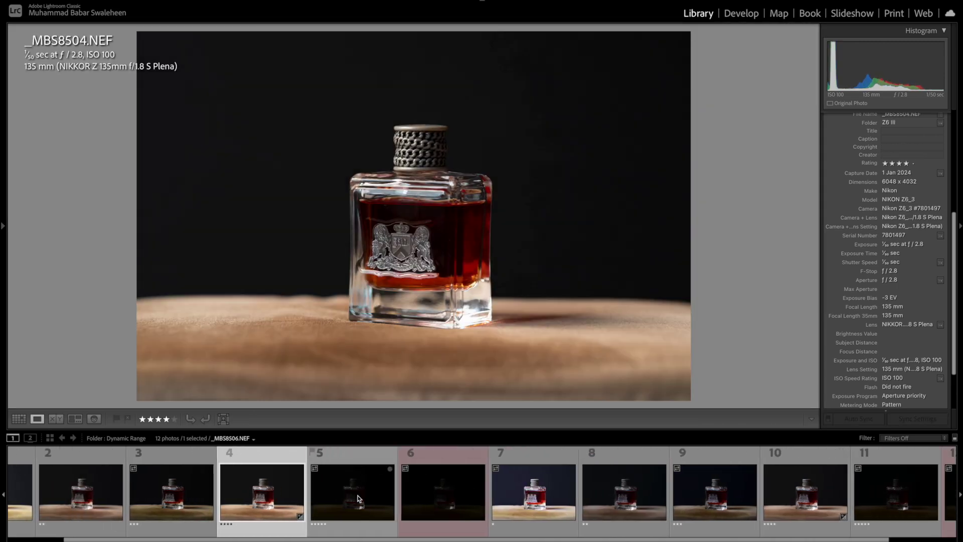
pyautogui.hscroll(2, 358, 498)
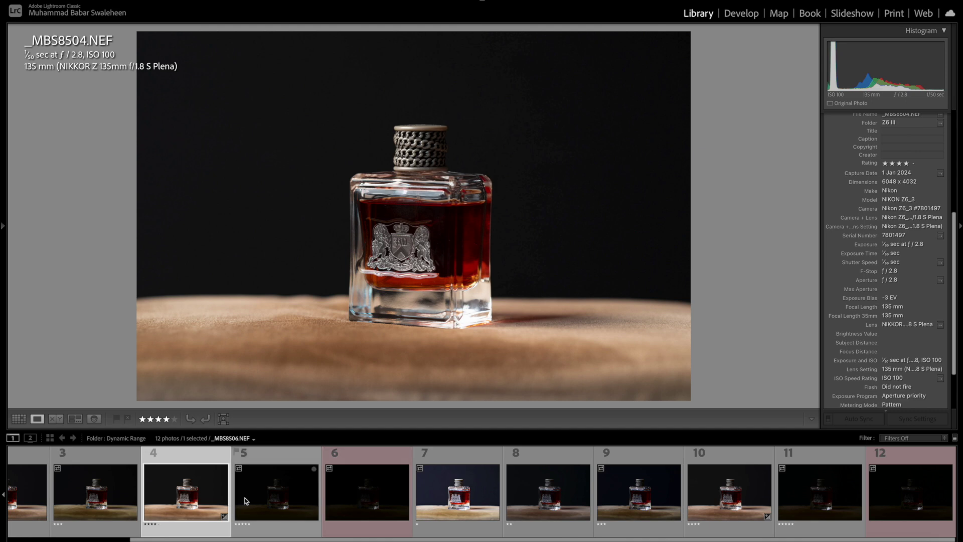
pyautogui.click(360, 499)
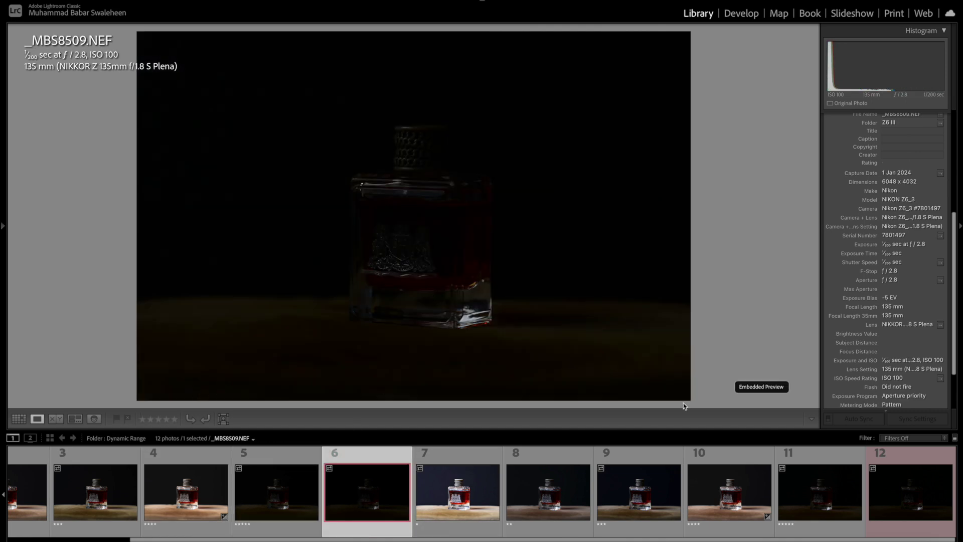
pyautogui.scroll(-3, 902, 299)
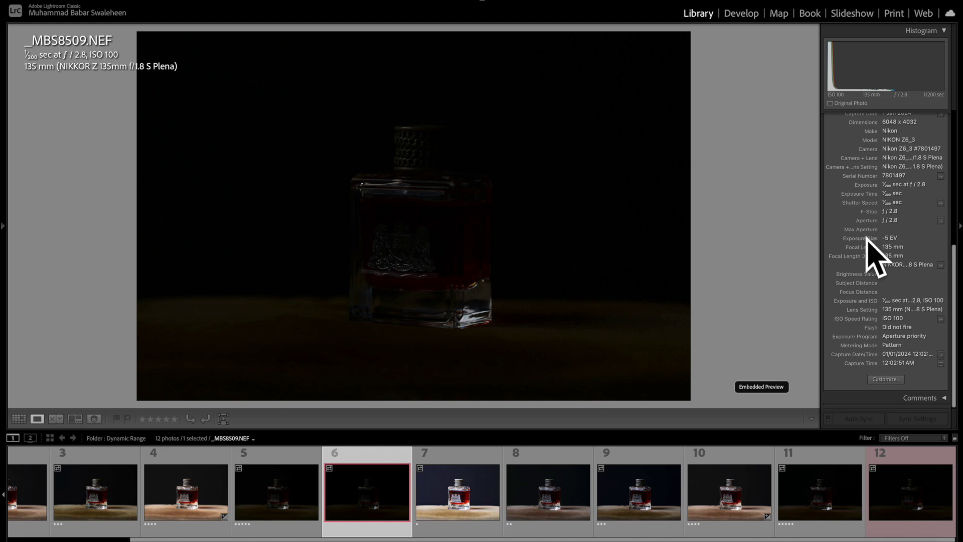
pyautogui.scroll(12, 861, 251)
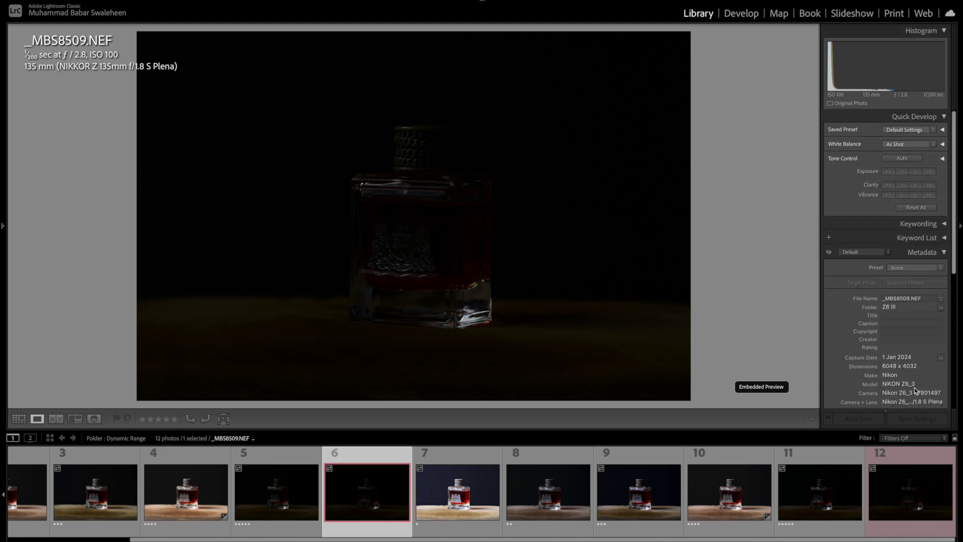
# - Push _MBS8509's exposure to +5.00 and view the bottle's lower left at 100%
pyautogui.click(741, 13)
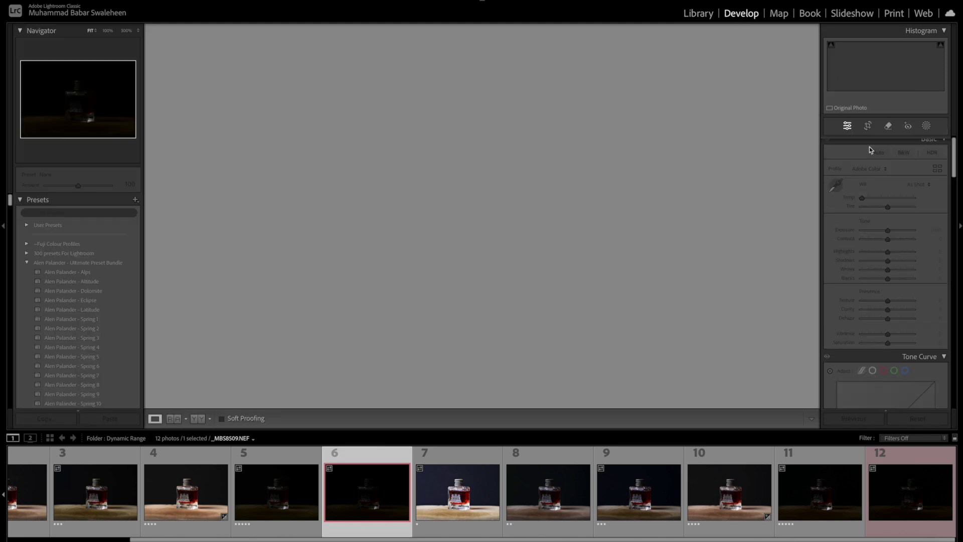
pyautogui.click(936, 231)
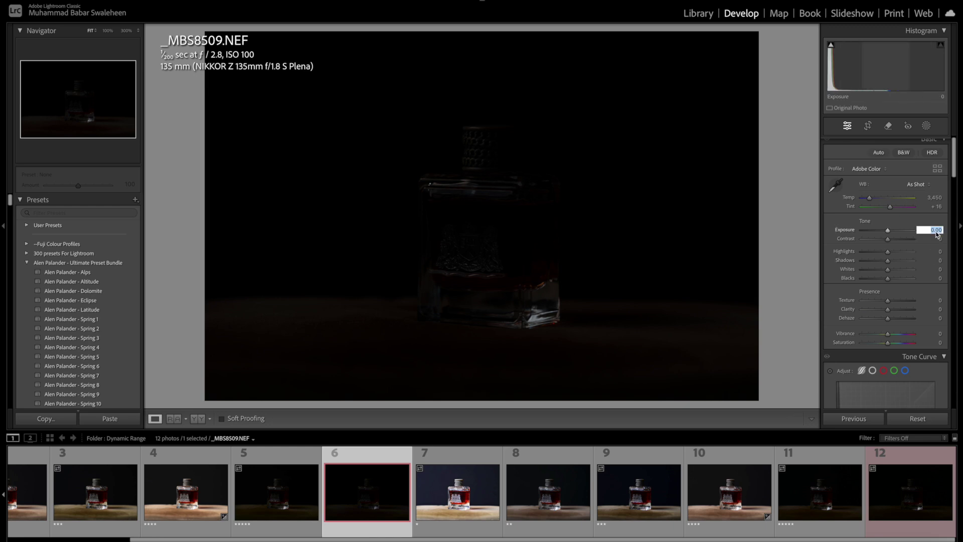
pyautogui.write('+ 5')
pyautogui.press('Return')
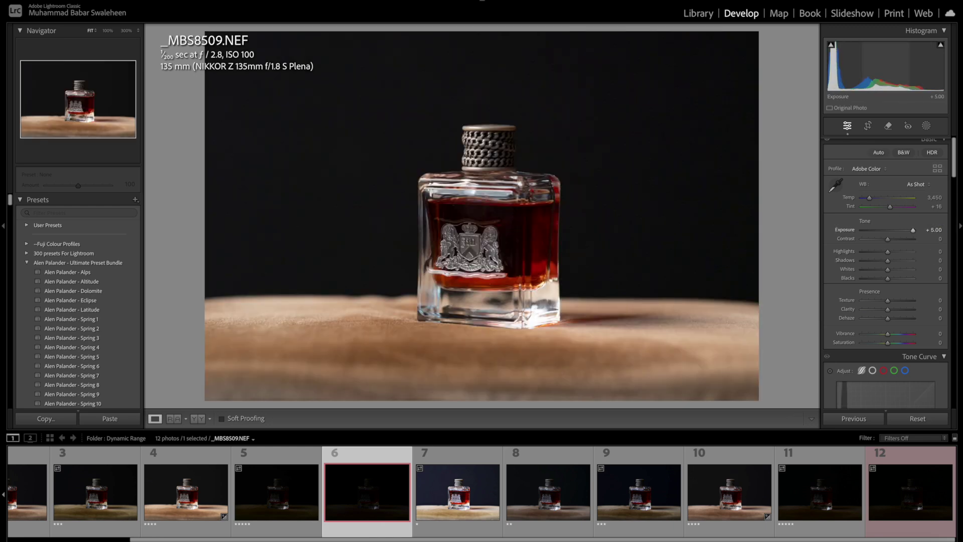
pyautogui.click(592, 313)
pyautogui.moveTo(592, 314); pyautogui.dragTo(442, 137)
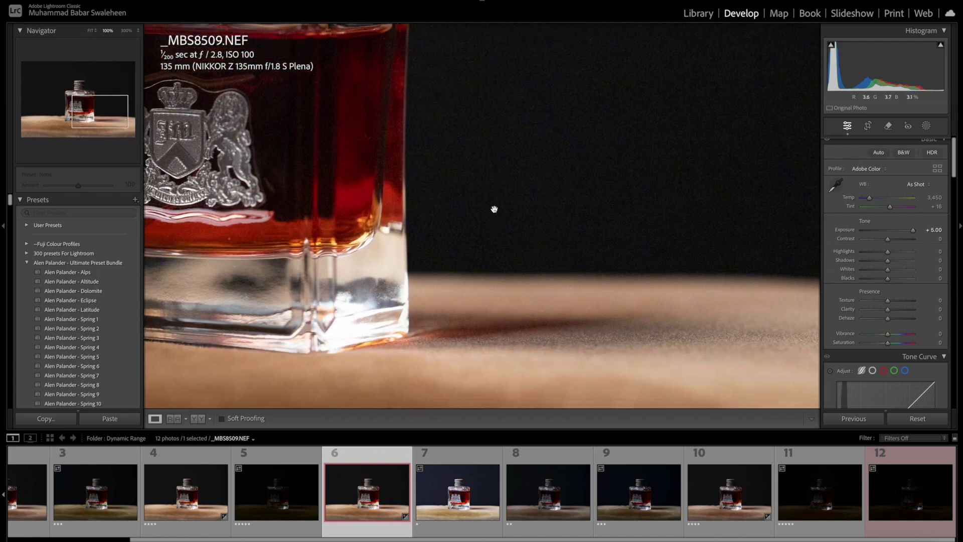
# - Set luminance noise reduction to 66 and sharpening amount to 98, checking the bottle cap at 100%
pyautogui.scroll(-15, 884, 291)
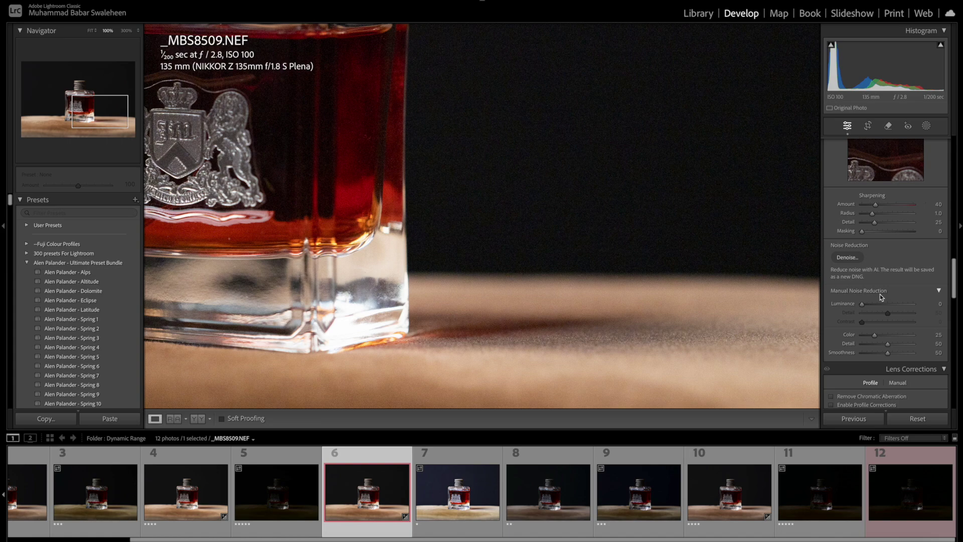
pyautogui.moveTo(862, 304); pyautogui.dragTo(896, 304)
pyautogui.moveTo(456, 42); pyautogui.dragTo(621, 268)
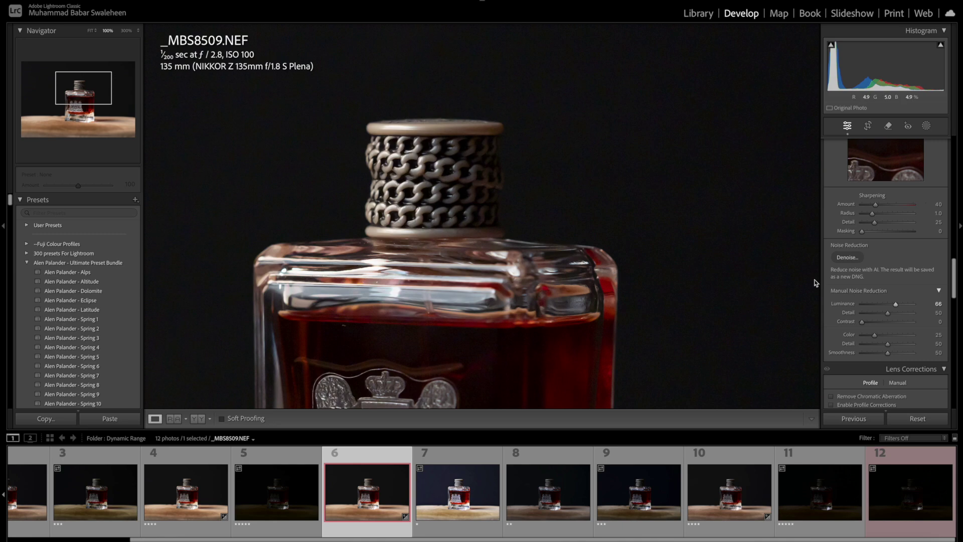
pyautogui.moveTo(896, 206); pyautogui.dragTo(895, 206)
pyautogui.click(497, 208)
pyautogui.click(502, 212)
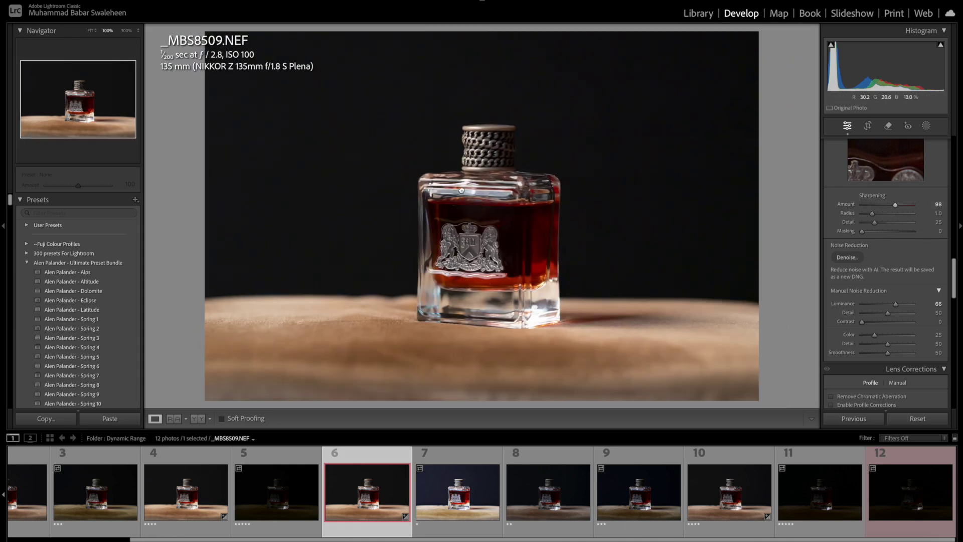
pyautogui.moveTo(483, 176); pyautogui.dragTo(491, 280)
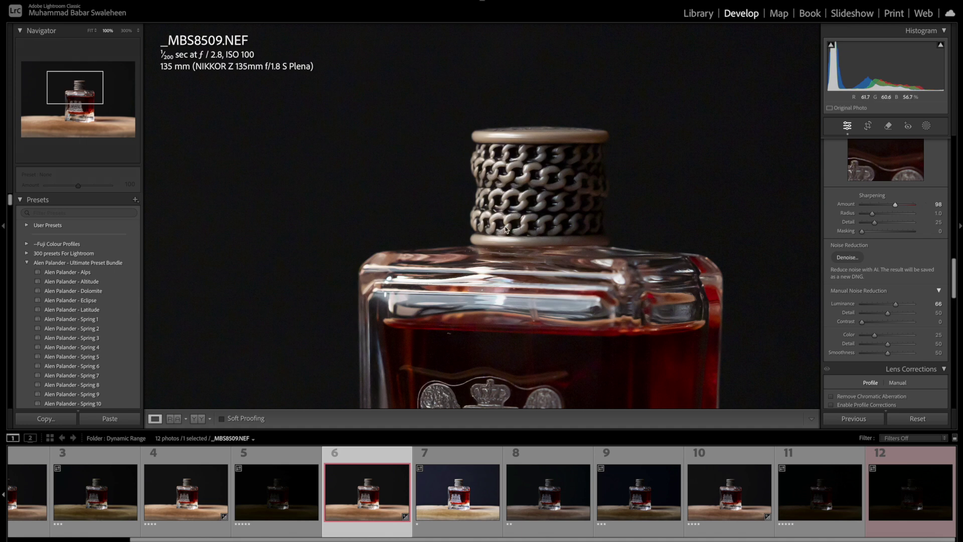
pyautogui.click(515, 205)
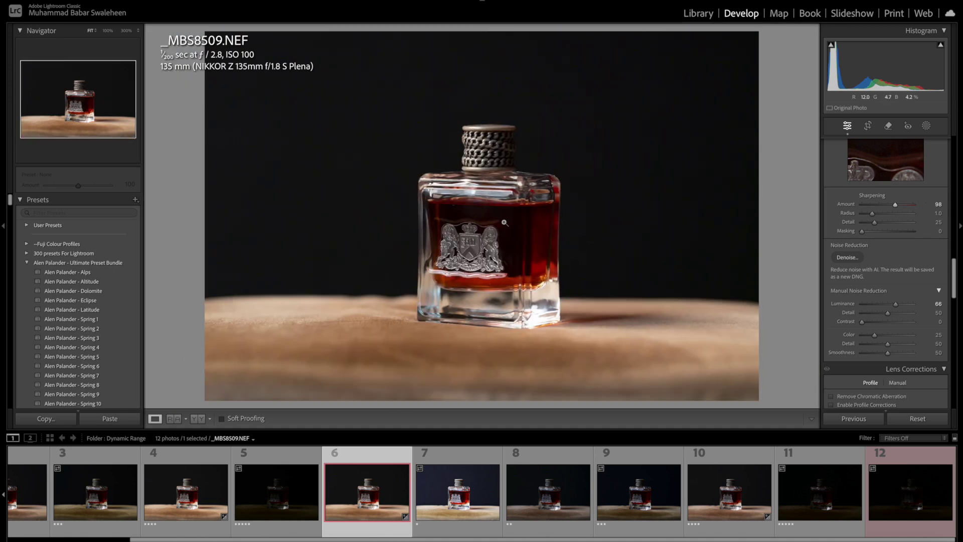